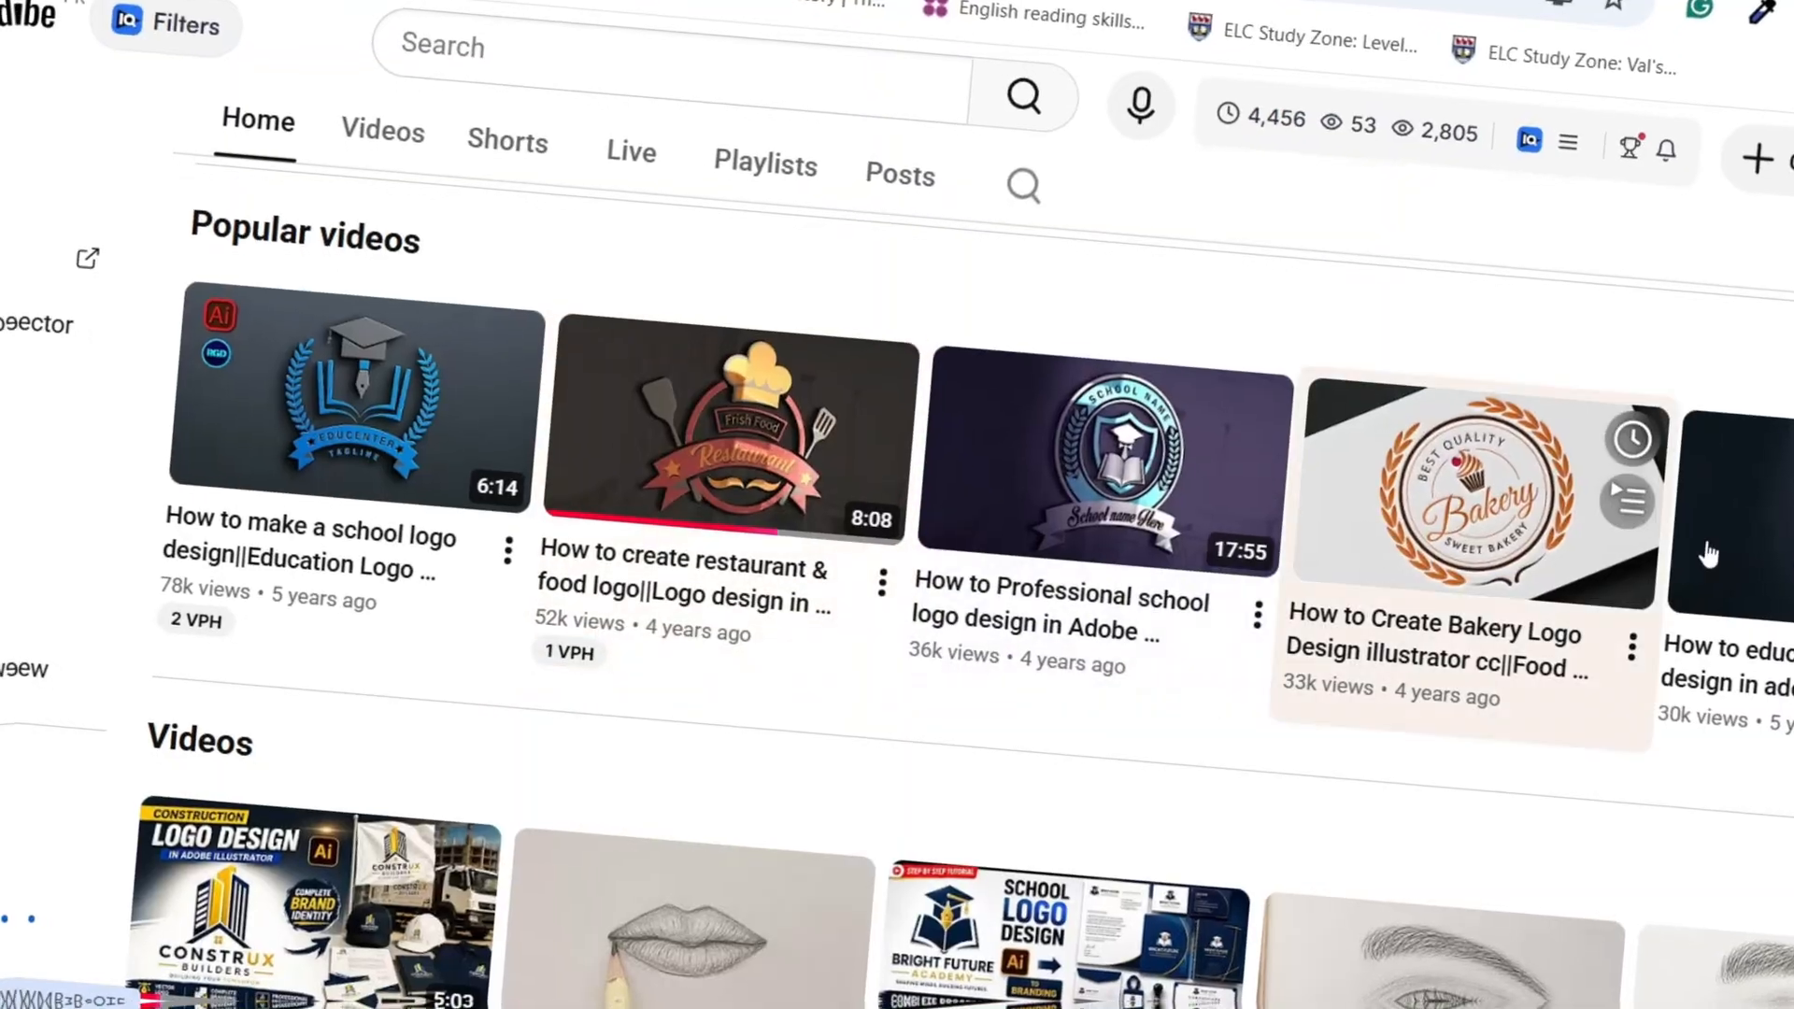
{"action": "scroll", "coordinate": [638, 449], "scroll_direction": "up", "scroll_amount": 10}
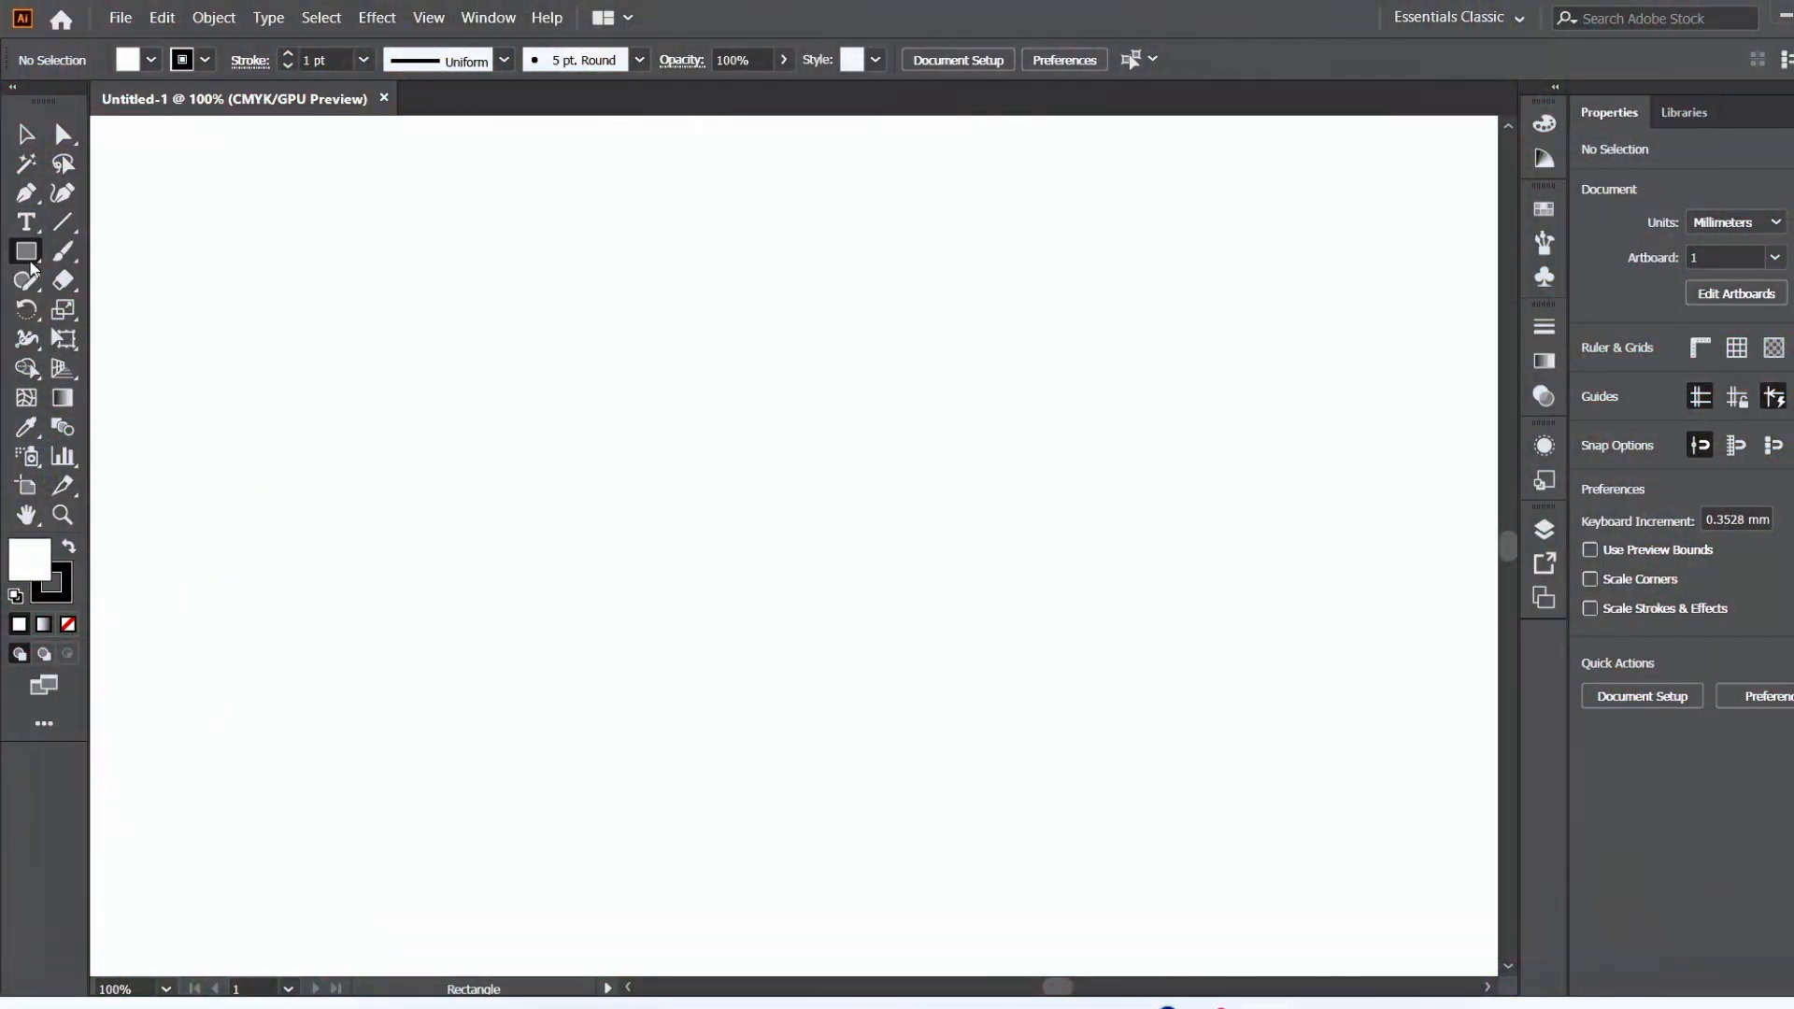
Draw a six-sided polygon, enlarge it to about 69 × 80 mm and rotate it 90° so a corner points up.
{"action": "left_click", "coordinate": [29, 264]}
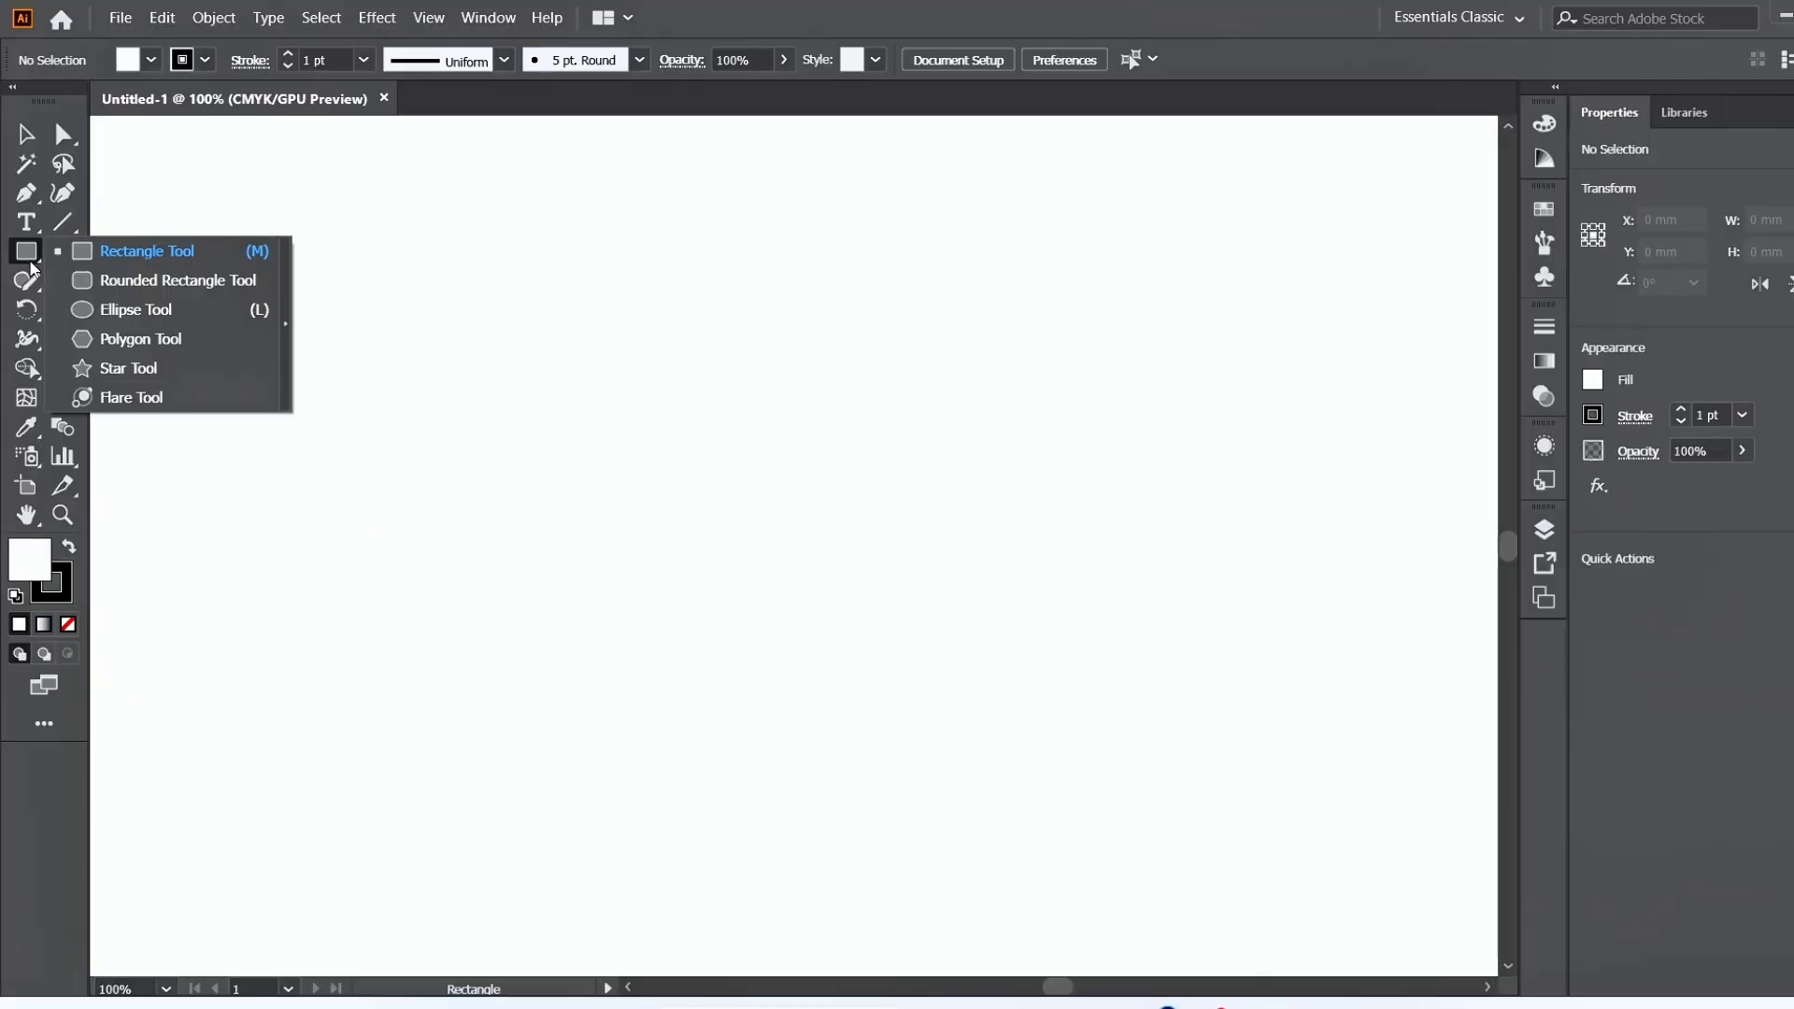
{"action": "left_click", "coordinate": [99, 342]}
{"action": "left_click", "coordinate": [745, 433]}
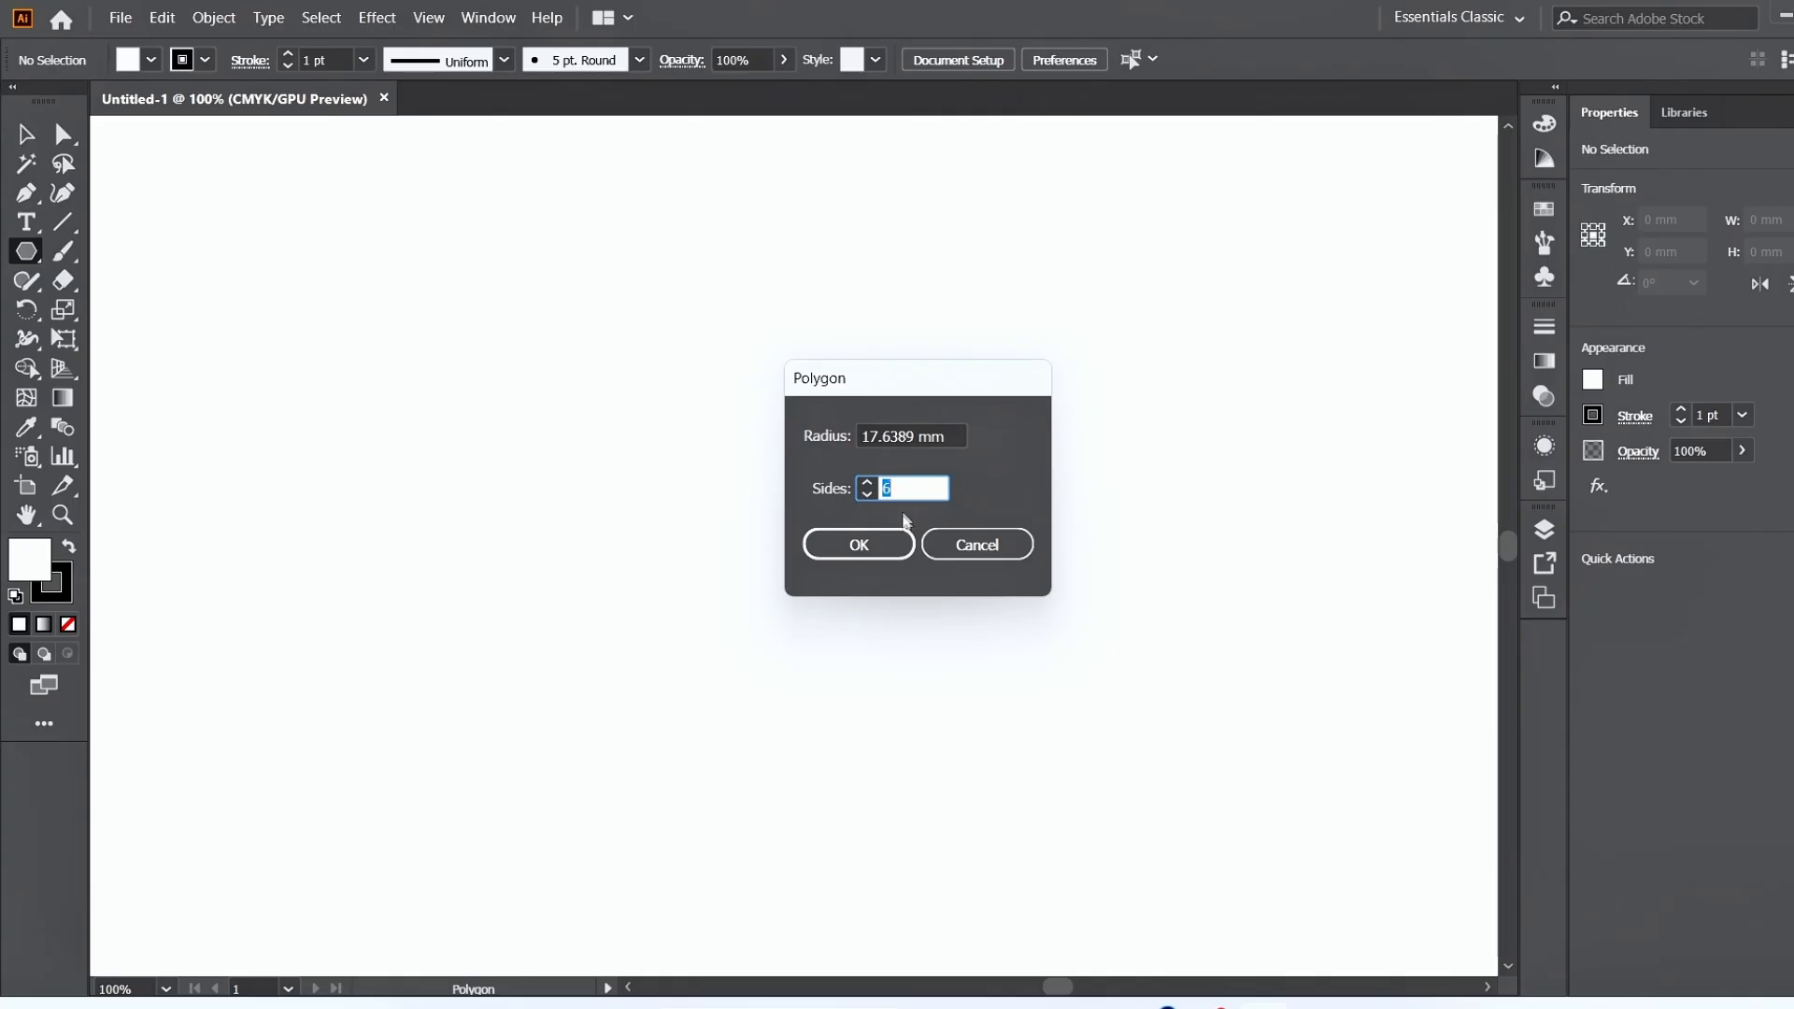
{"action": "left_click", "coordinate": [859, 544]}
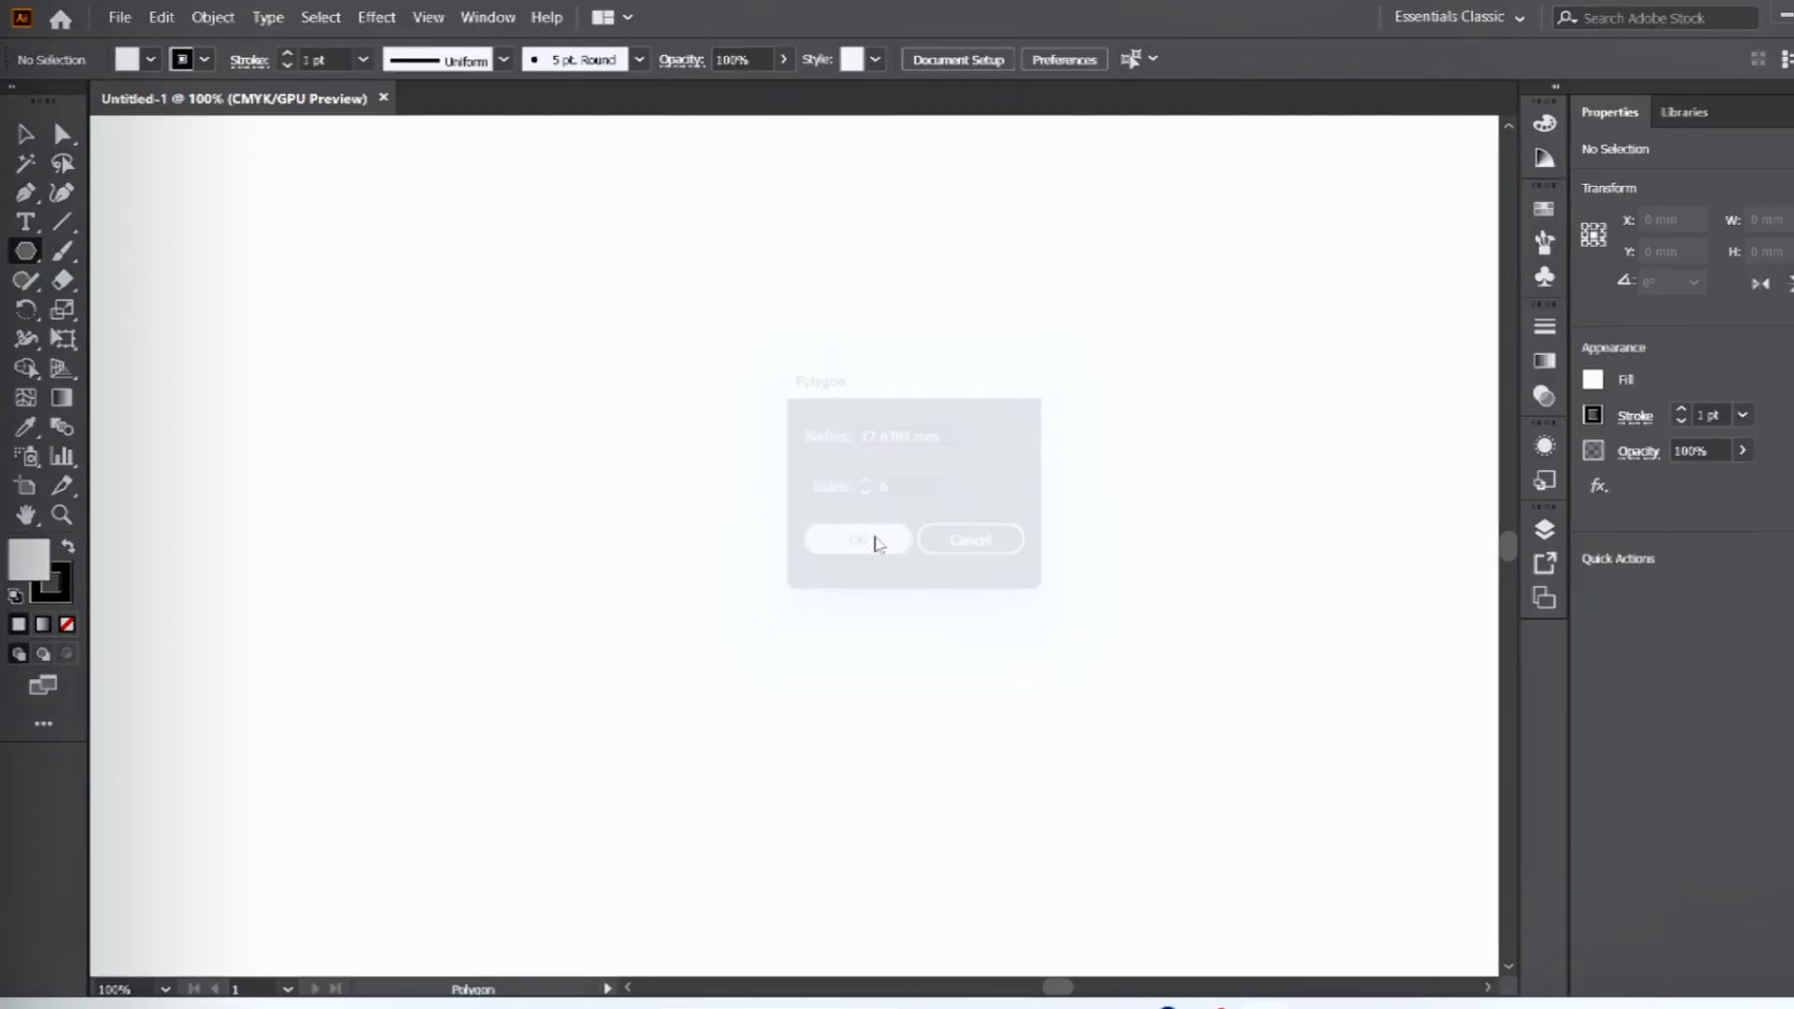
{"action": "left_click_drag", "start_coordinate": [849, 584], "coordinate": [1183, 795]}
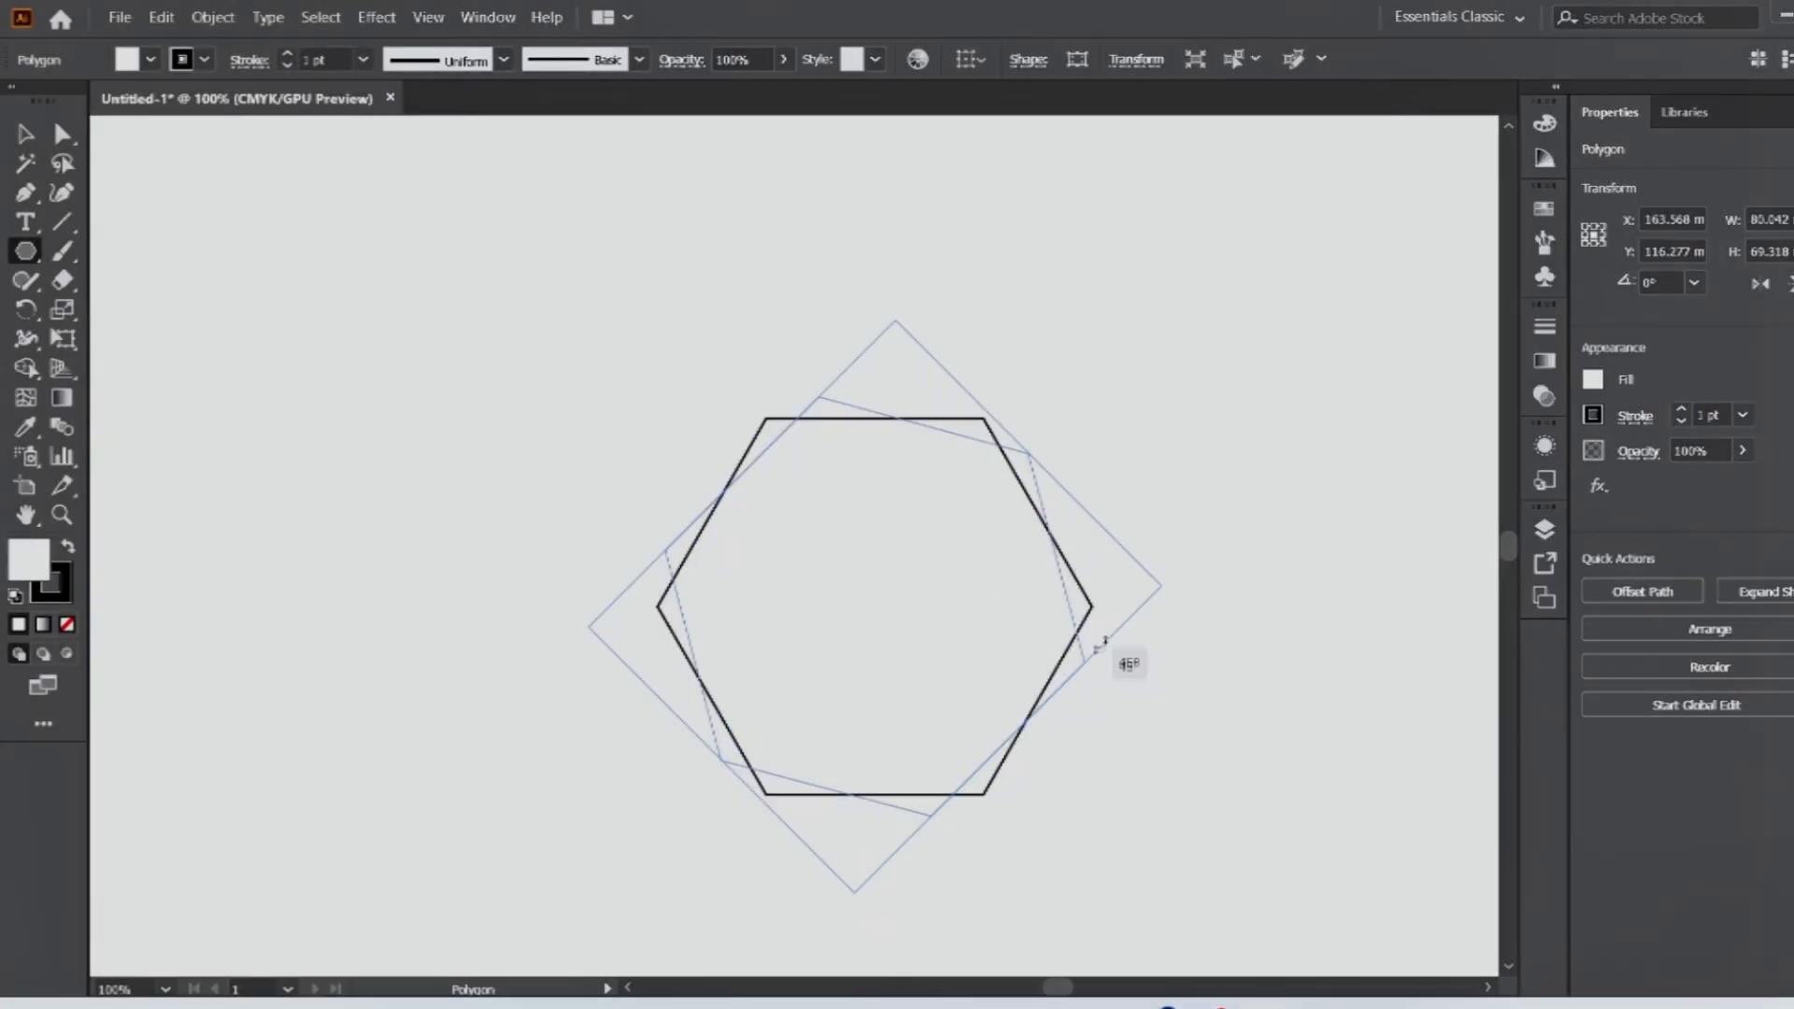
{"action": "left_click_drag", "start_coordinate": [1102, 643], "coordinate": [1061, 491]}
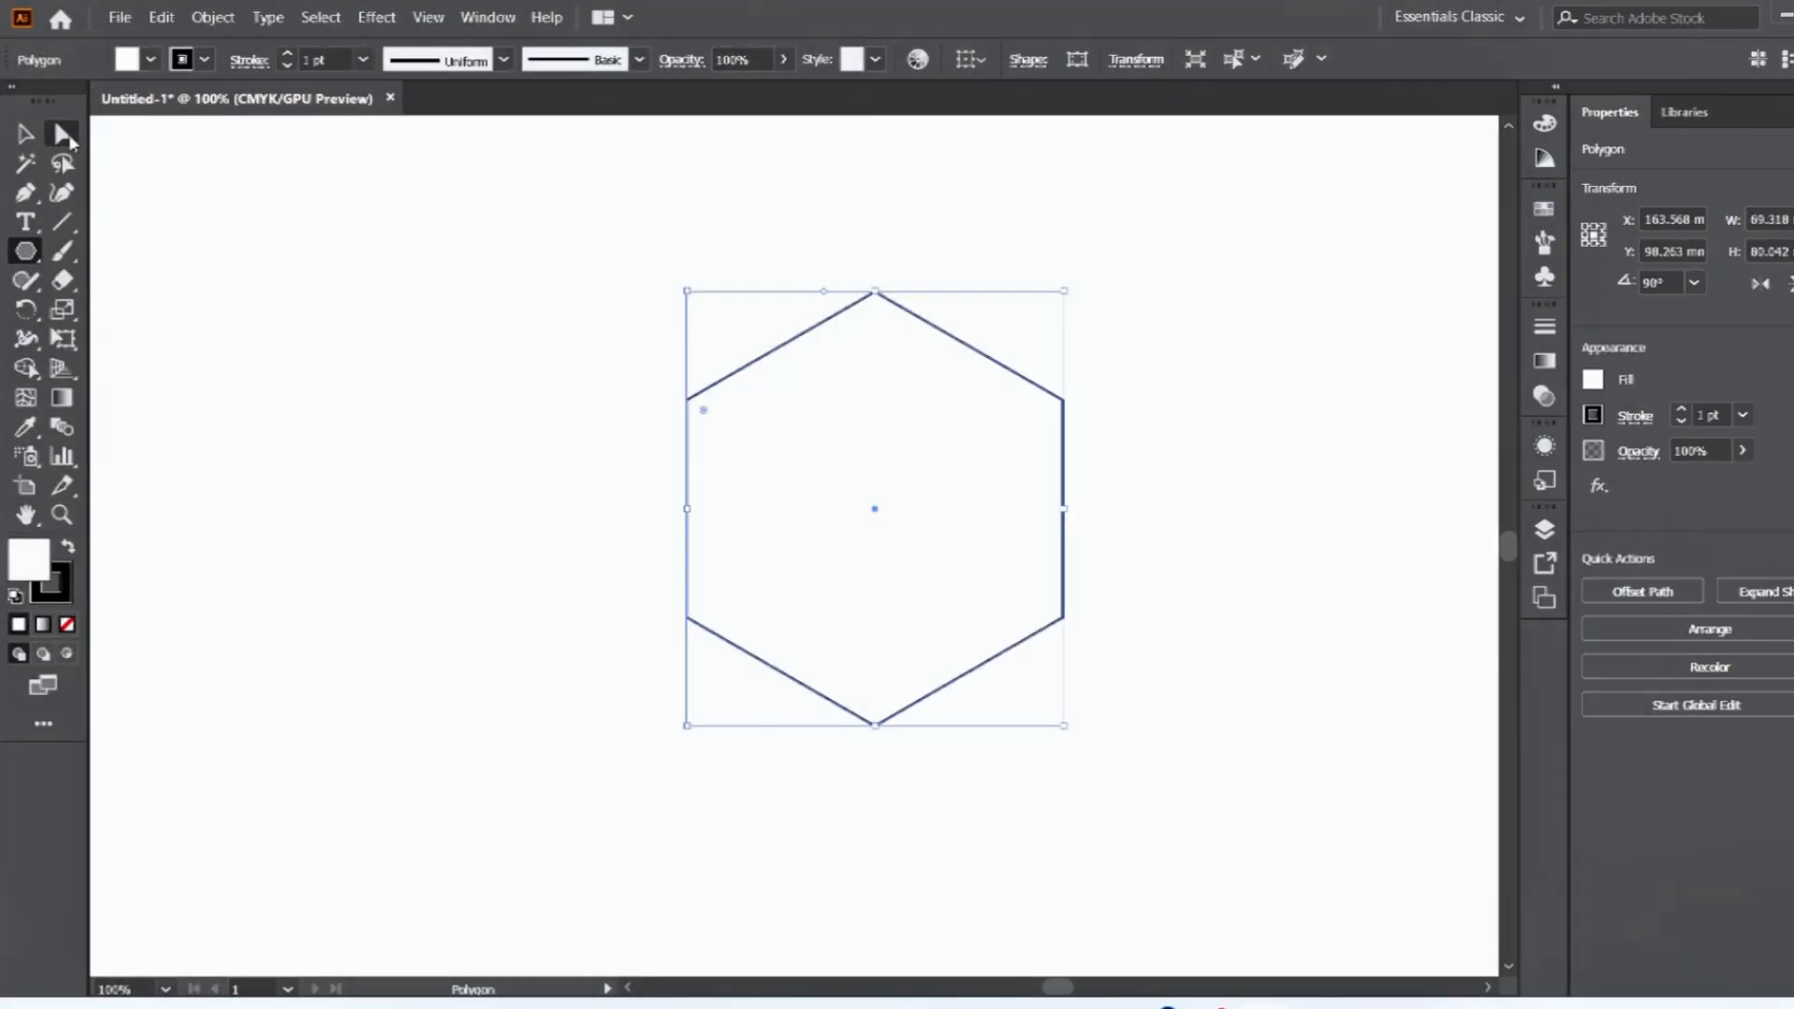
Round the hexagon's two lower side corners to a radius of about 39 mm to form a shield.
{"action": "left_click", "coordinate": [65, 137]}
{"action": "left_click", "coordinate": [71, 140]}
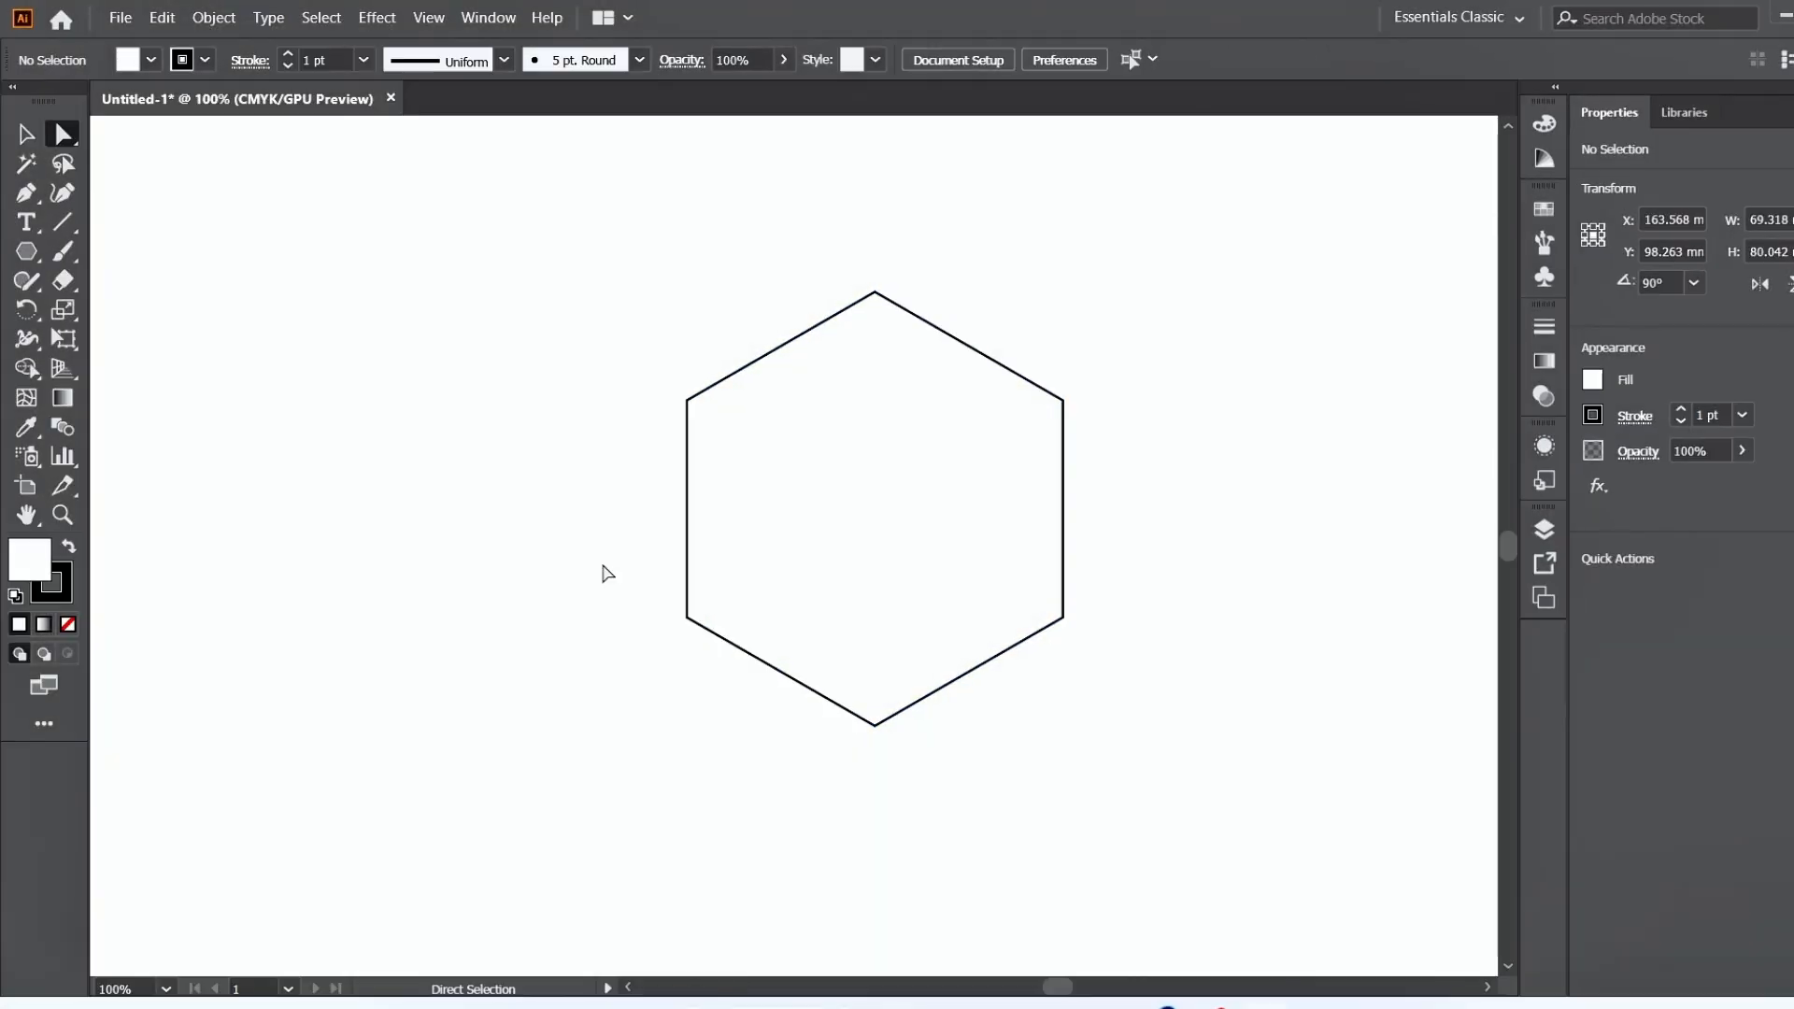
{"action": "left_click_drag", "start_coordinate": [609, 573], "coordinate": [1121, 646]}
{"action": "left_click_drag", "start_coordinate": [703, 617], "coordinate": [928, 552]}
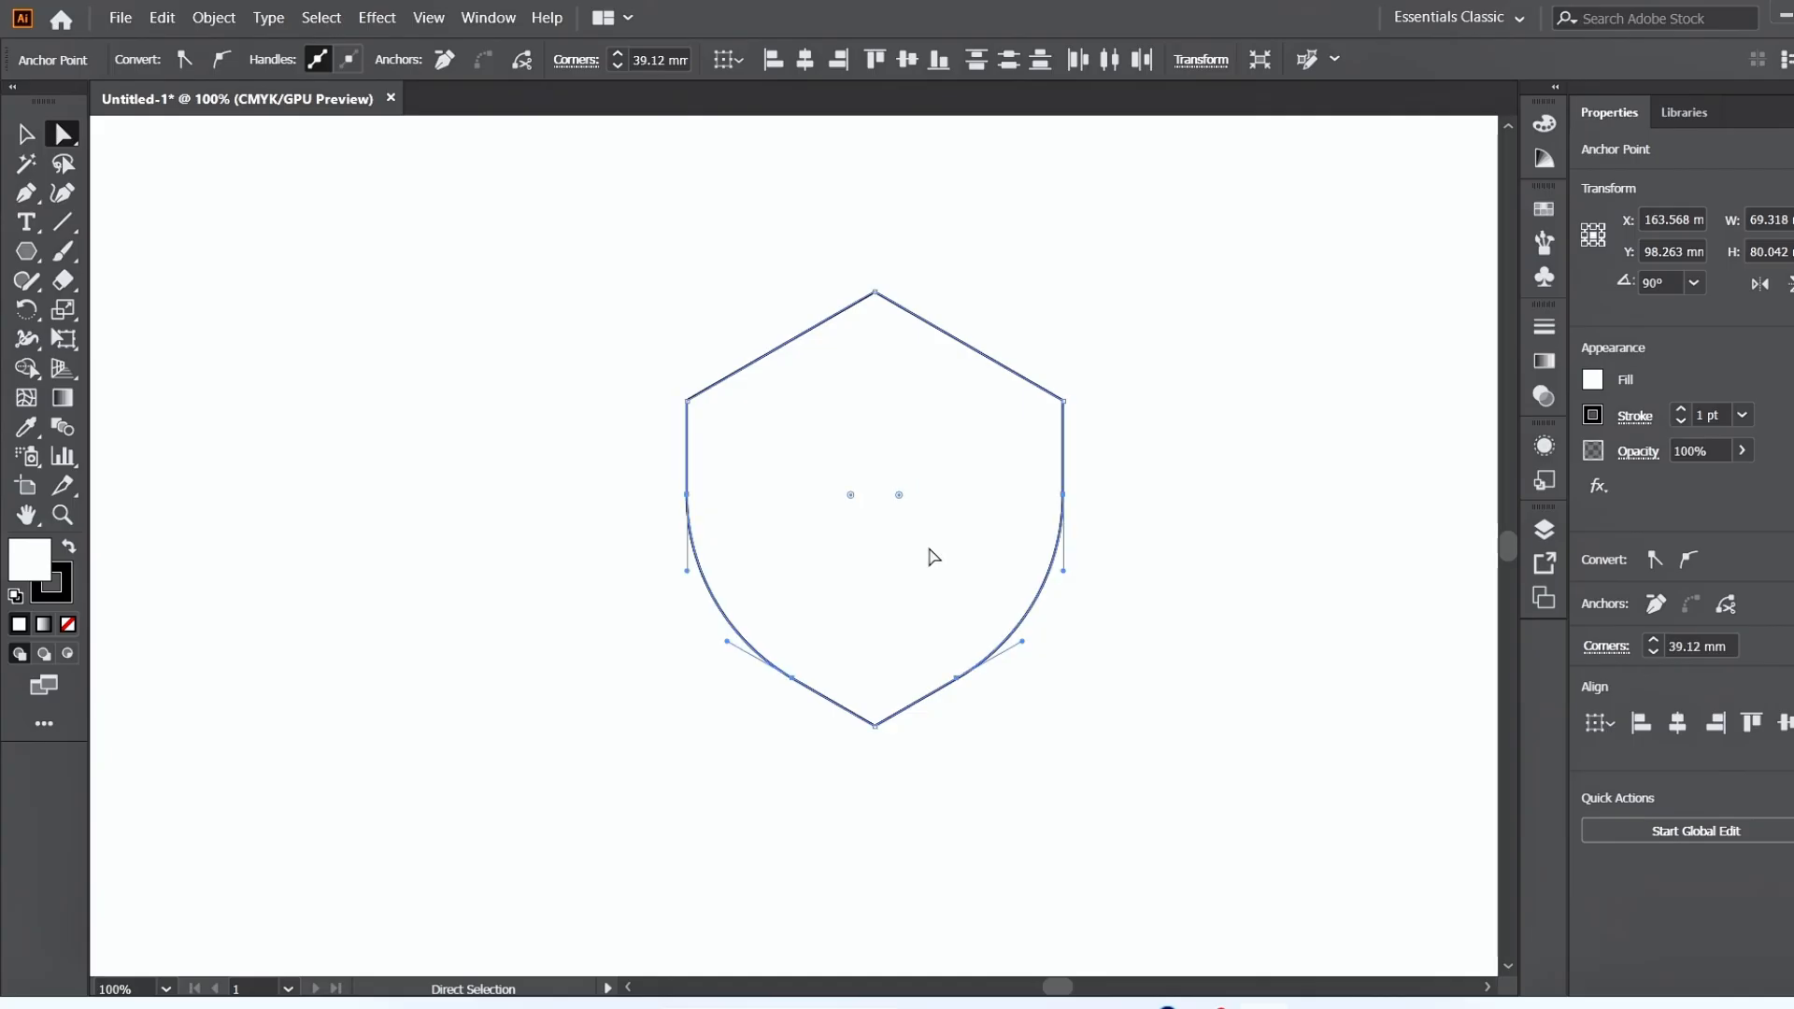
Bend the shield's two upper sloping edges inward into gentle curves with the Anchor Point tool.
{"action": "left_click", "coordinate": [25, 193]}
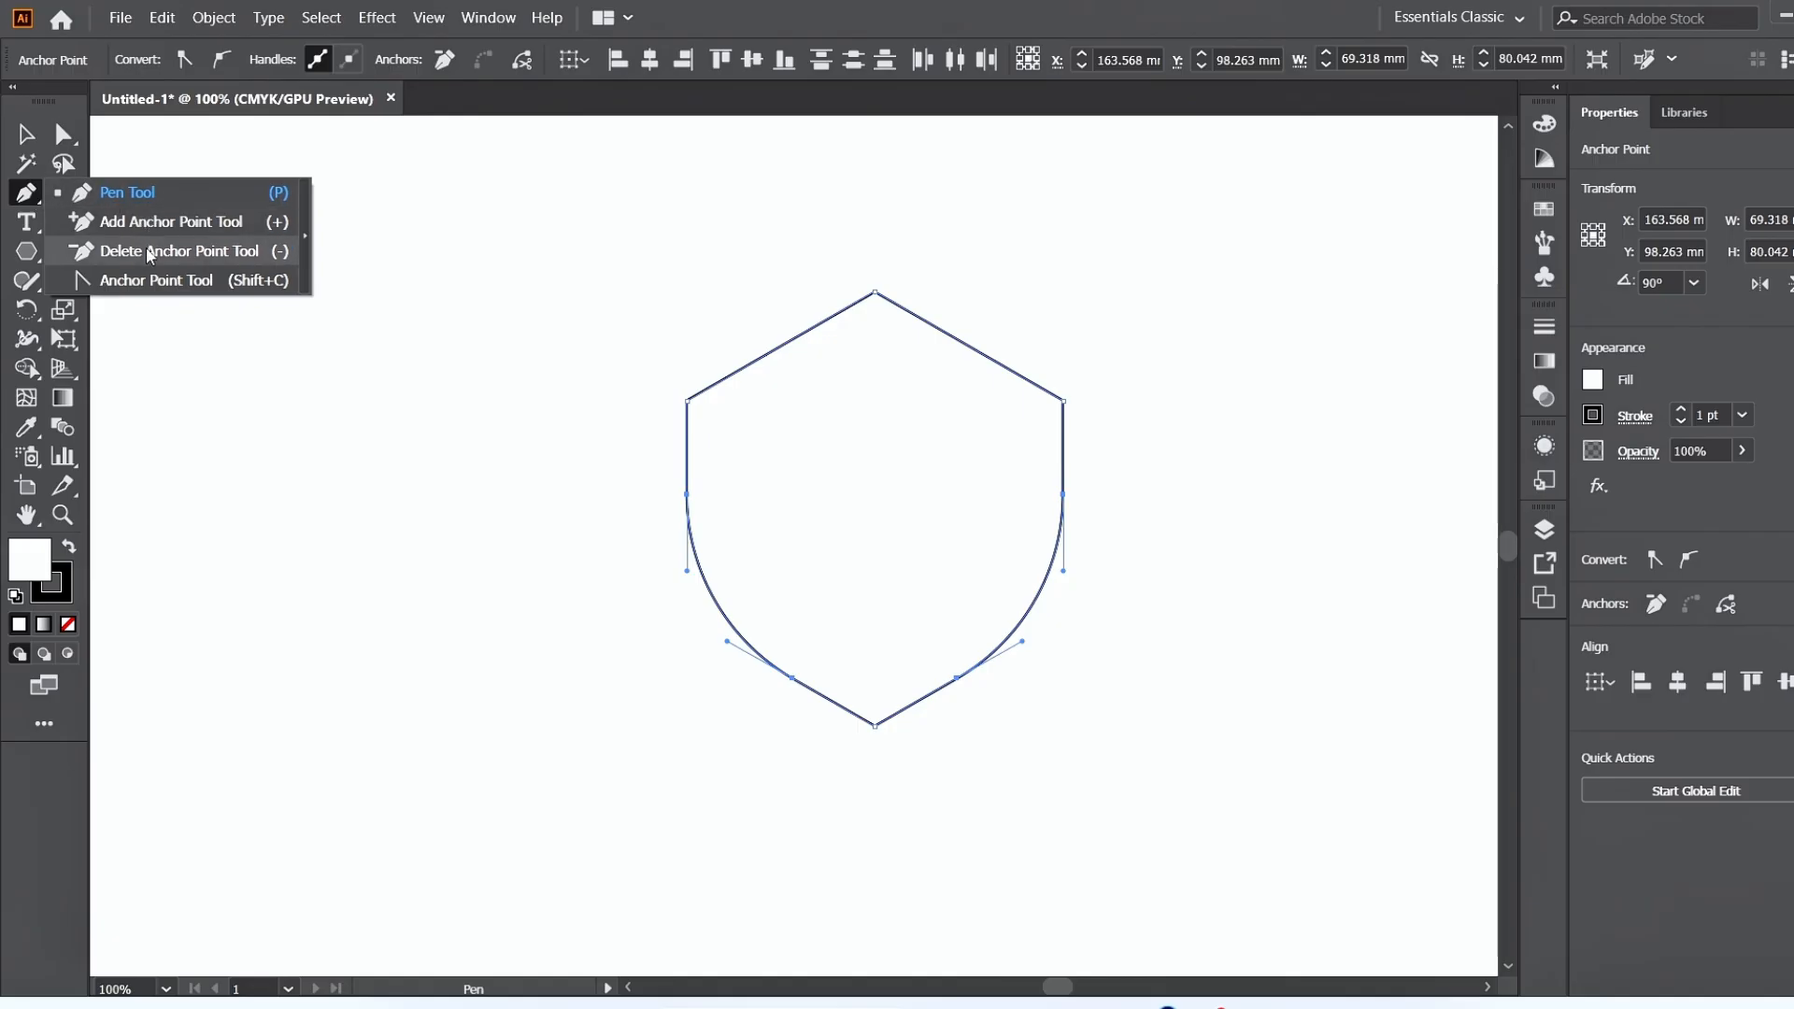
{"action": "left_click", "coordinate": [150, 281]}
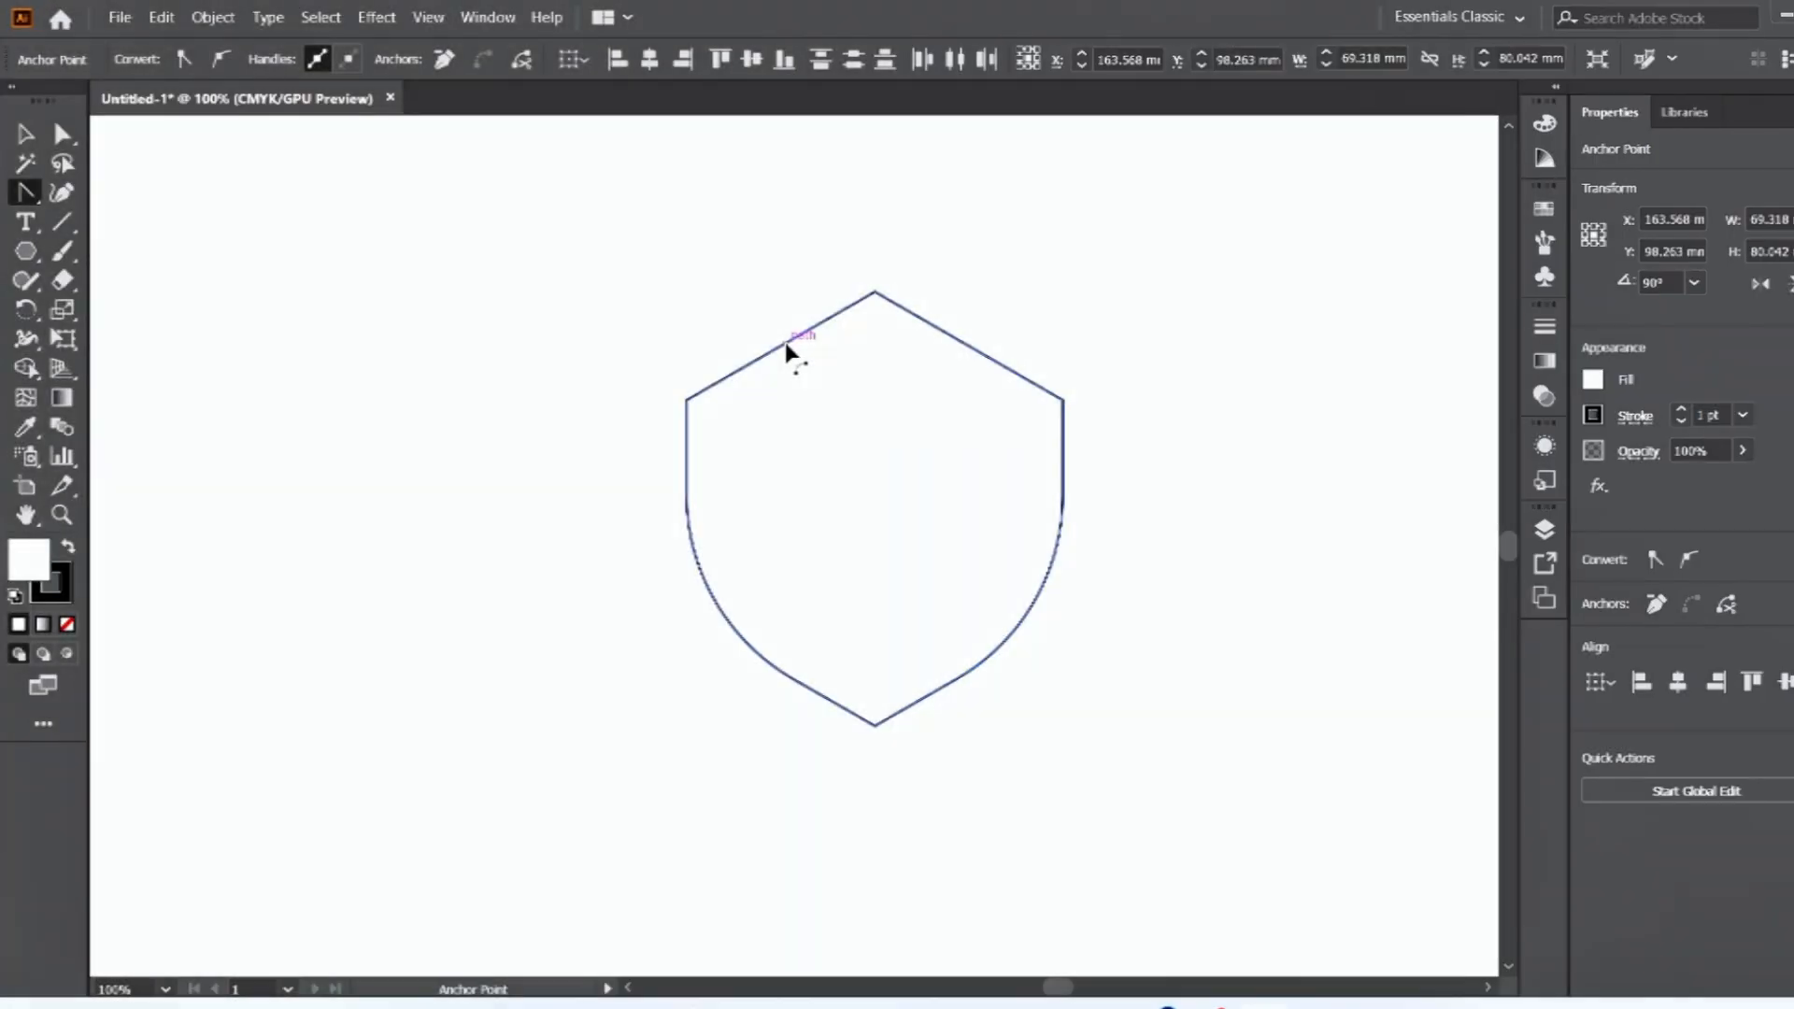
{"action": "left_click_drag", "start_coordinate": [789, 344], "coordinate": [792, 352]}
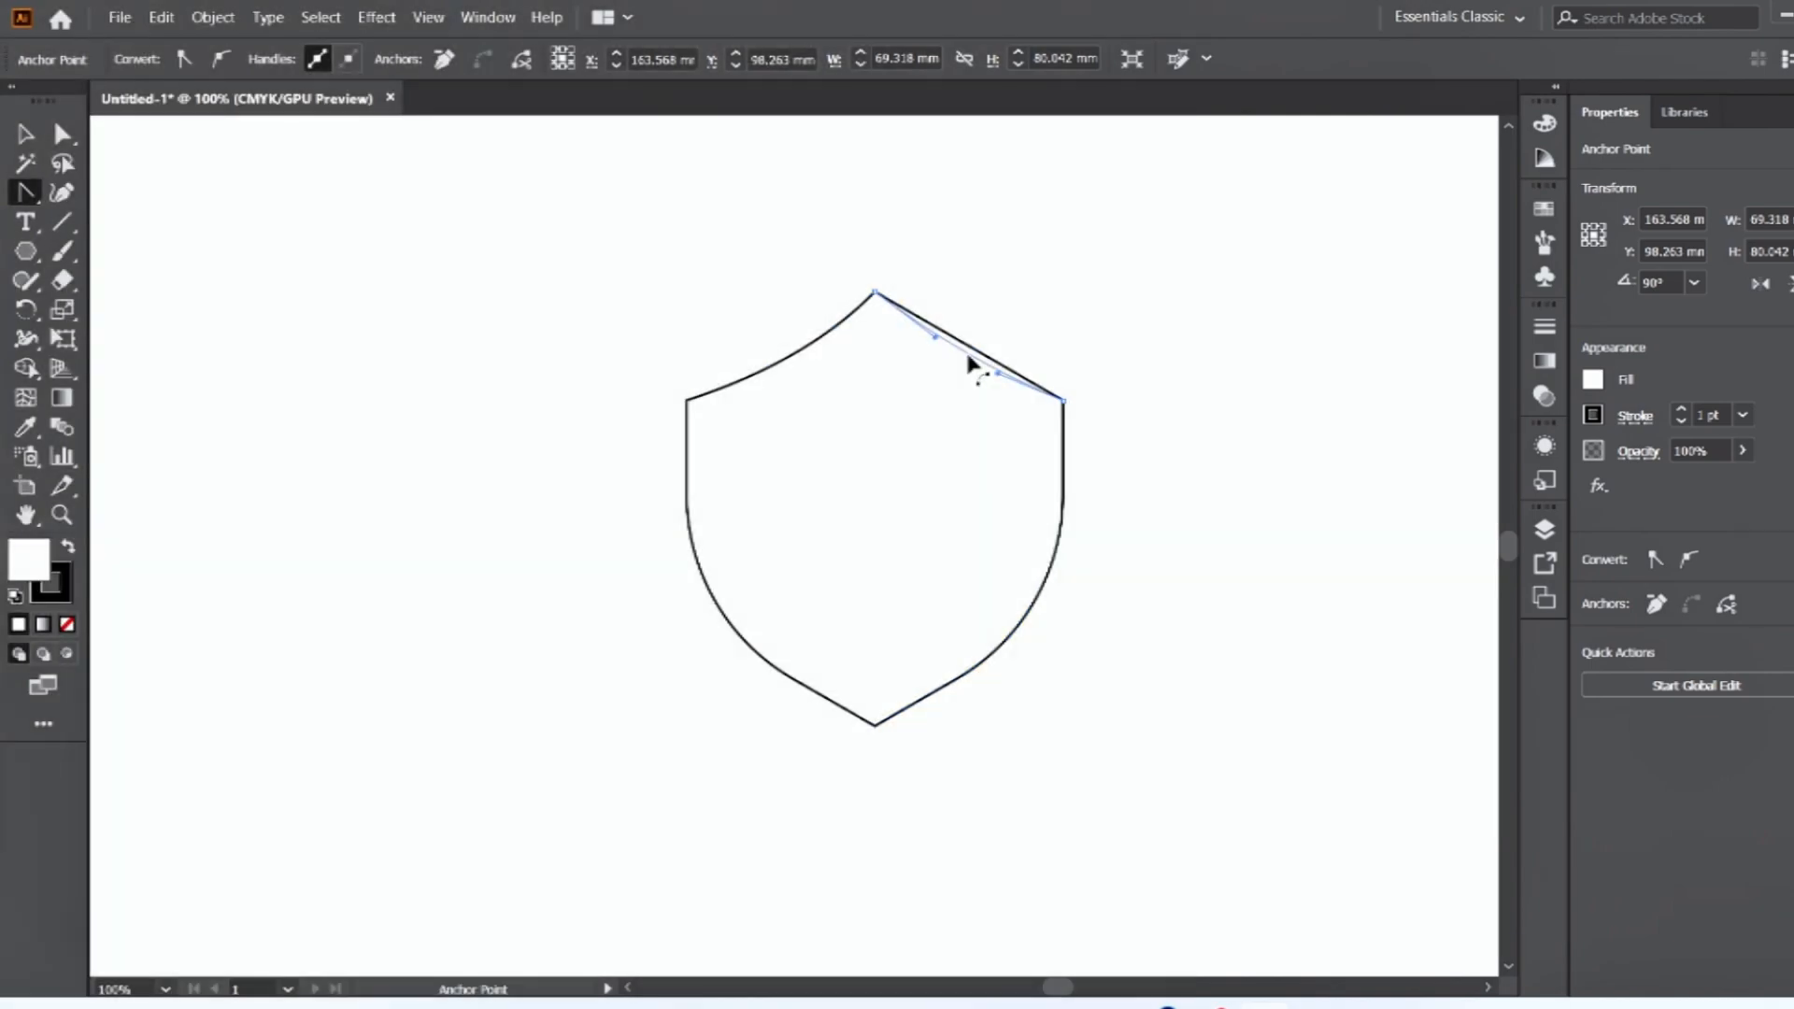
{"action": "left_click_drag", "start_coordinate": [968, 360], "coordinate": [958, 358]}
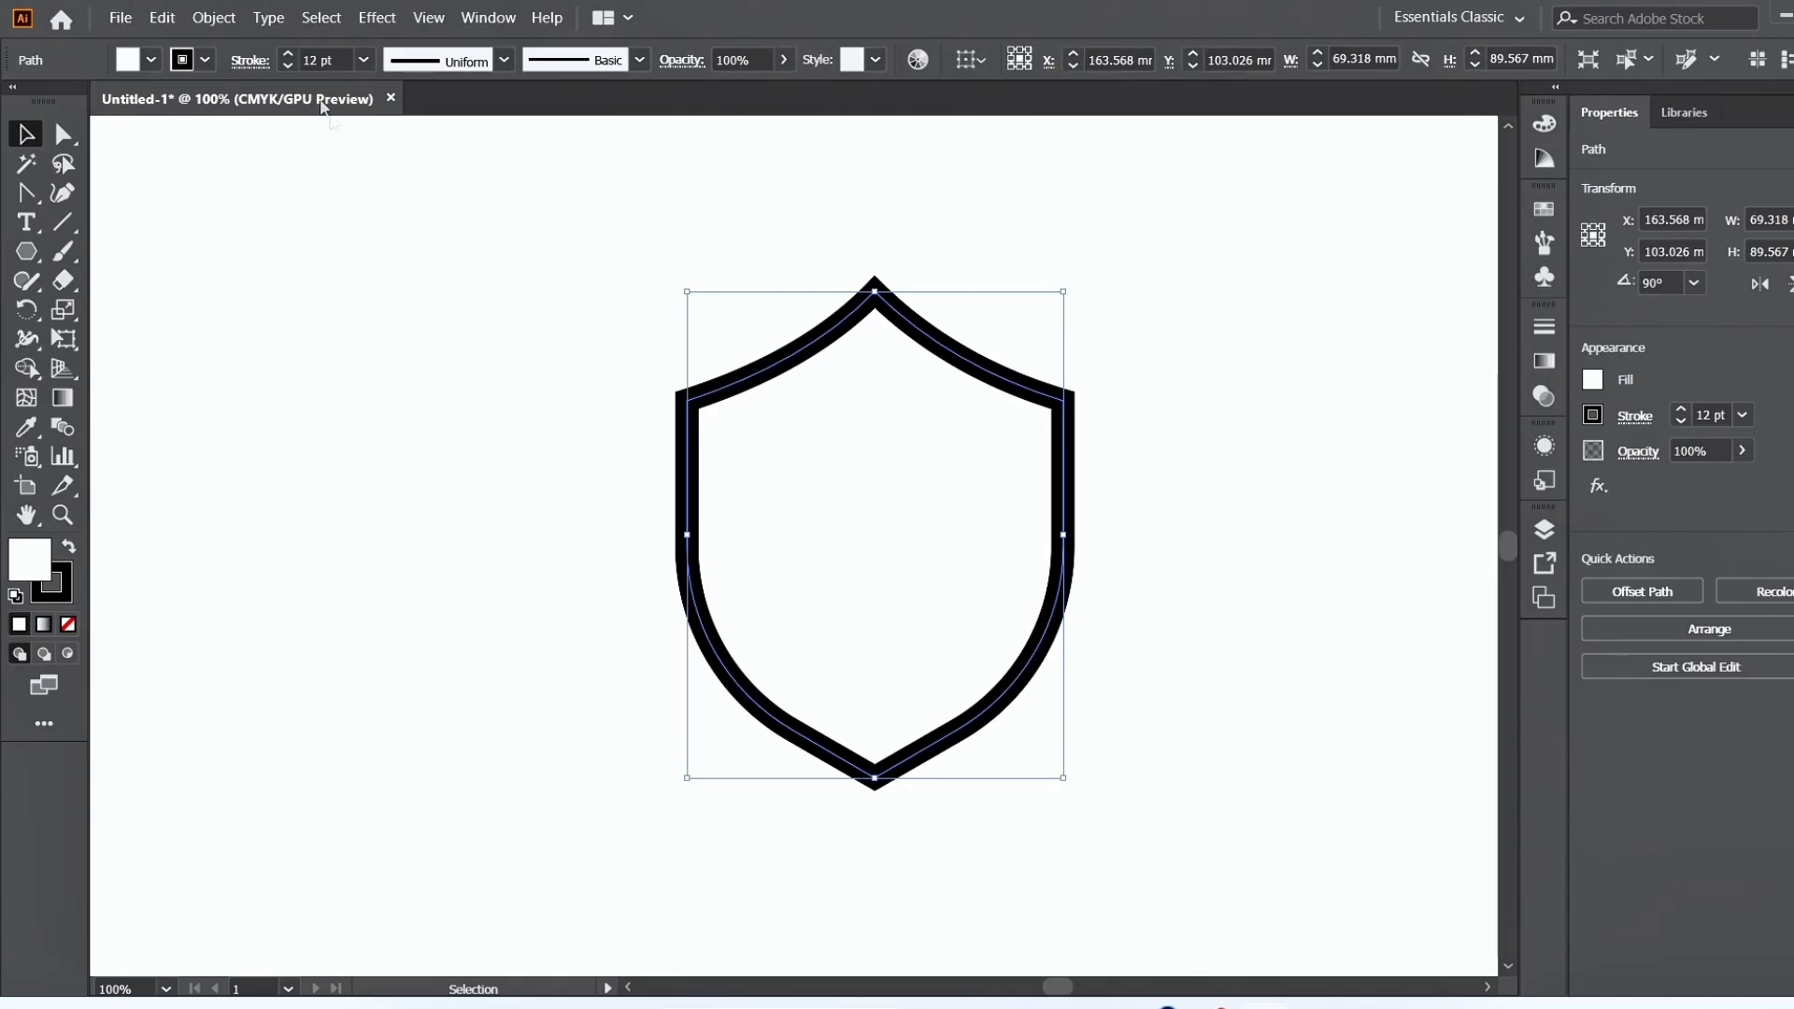
Expand the shield's fill and stroke, and merge the split outline into one band with Shape Builder.
{"action": "left_click", "coordinate": [214, 17]}
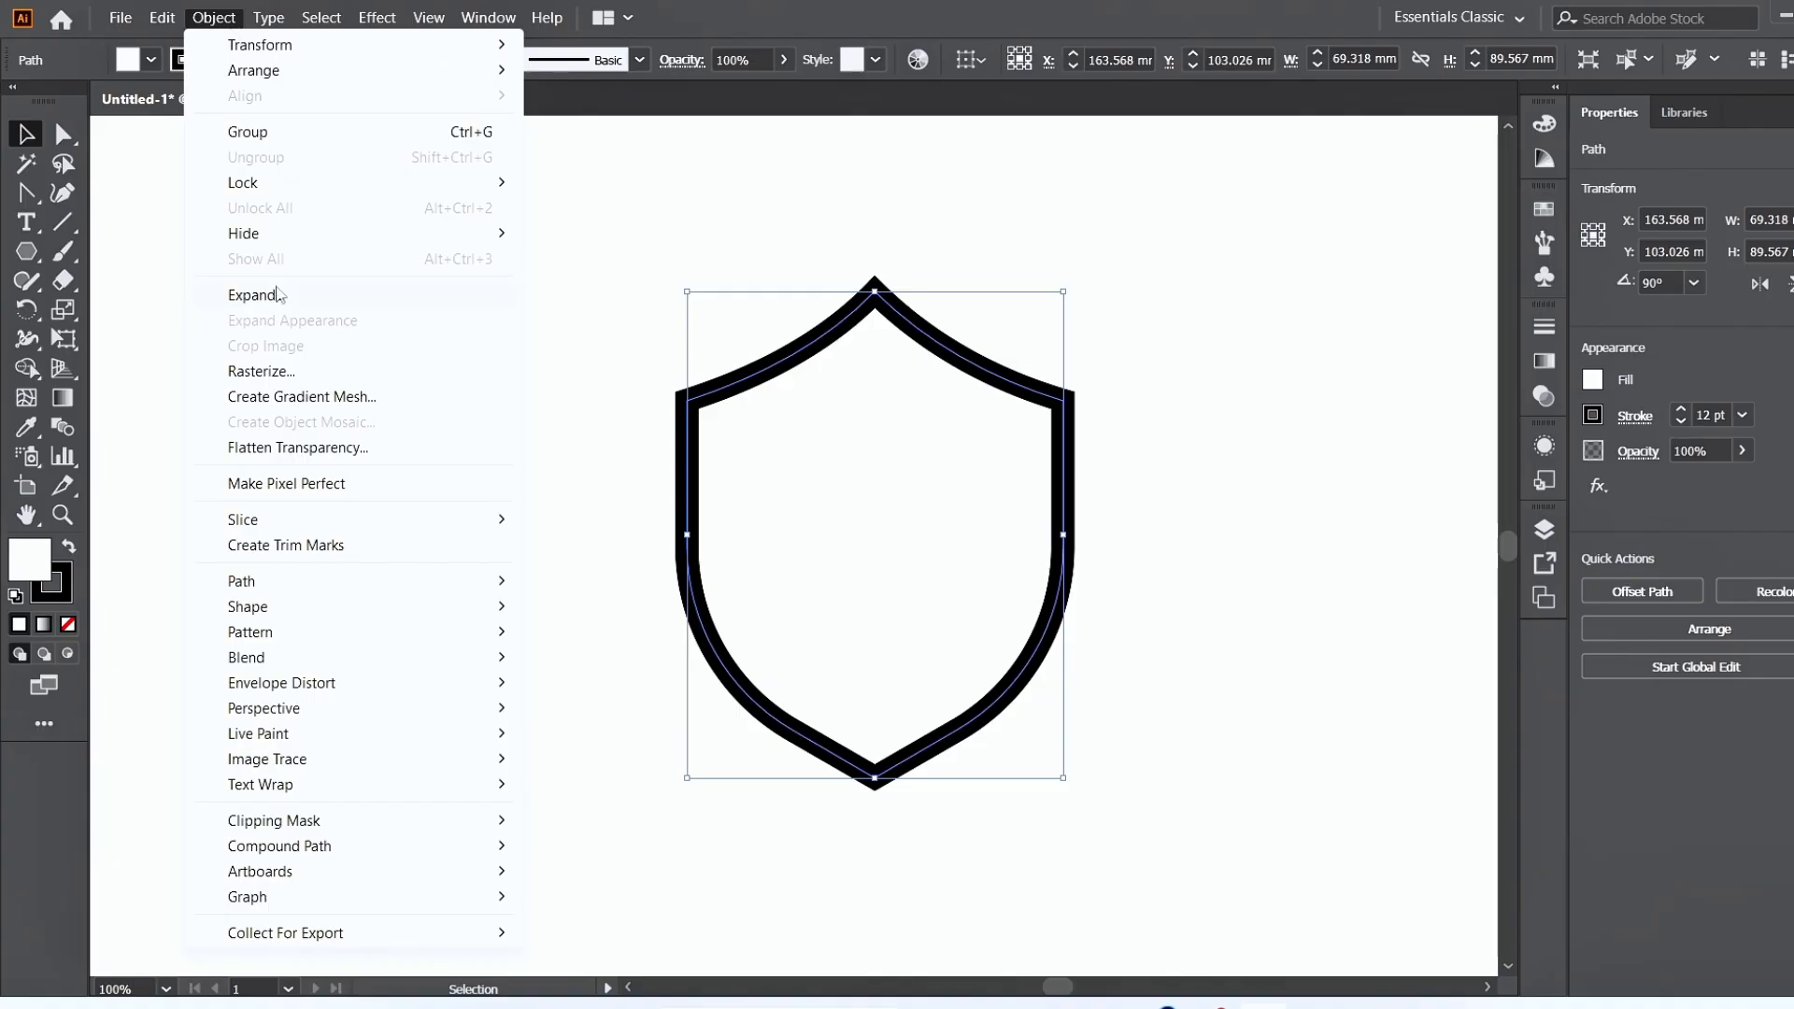
{"action": "left_click", "coordinate": [253, 295]}
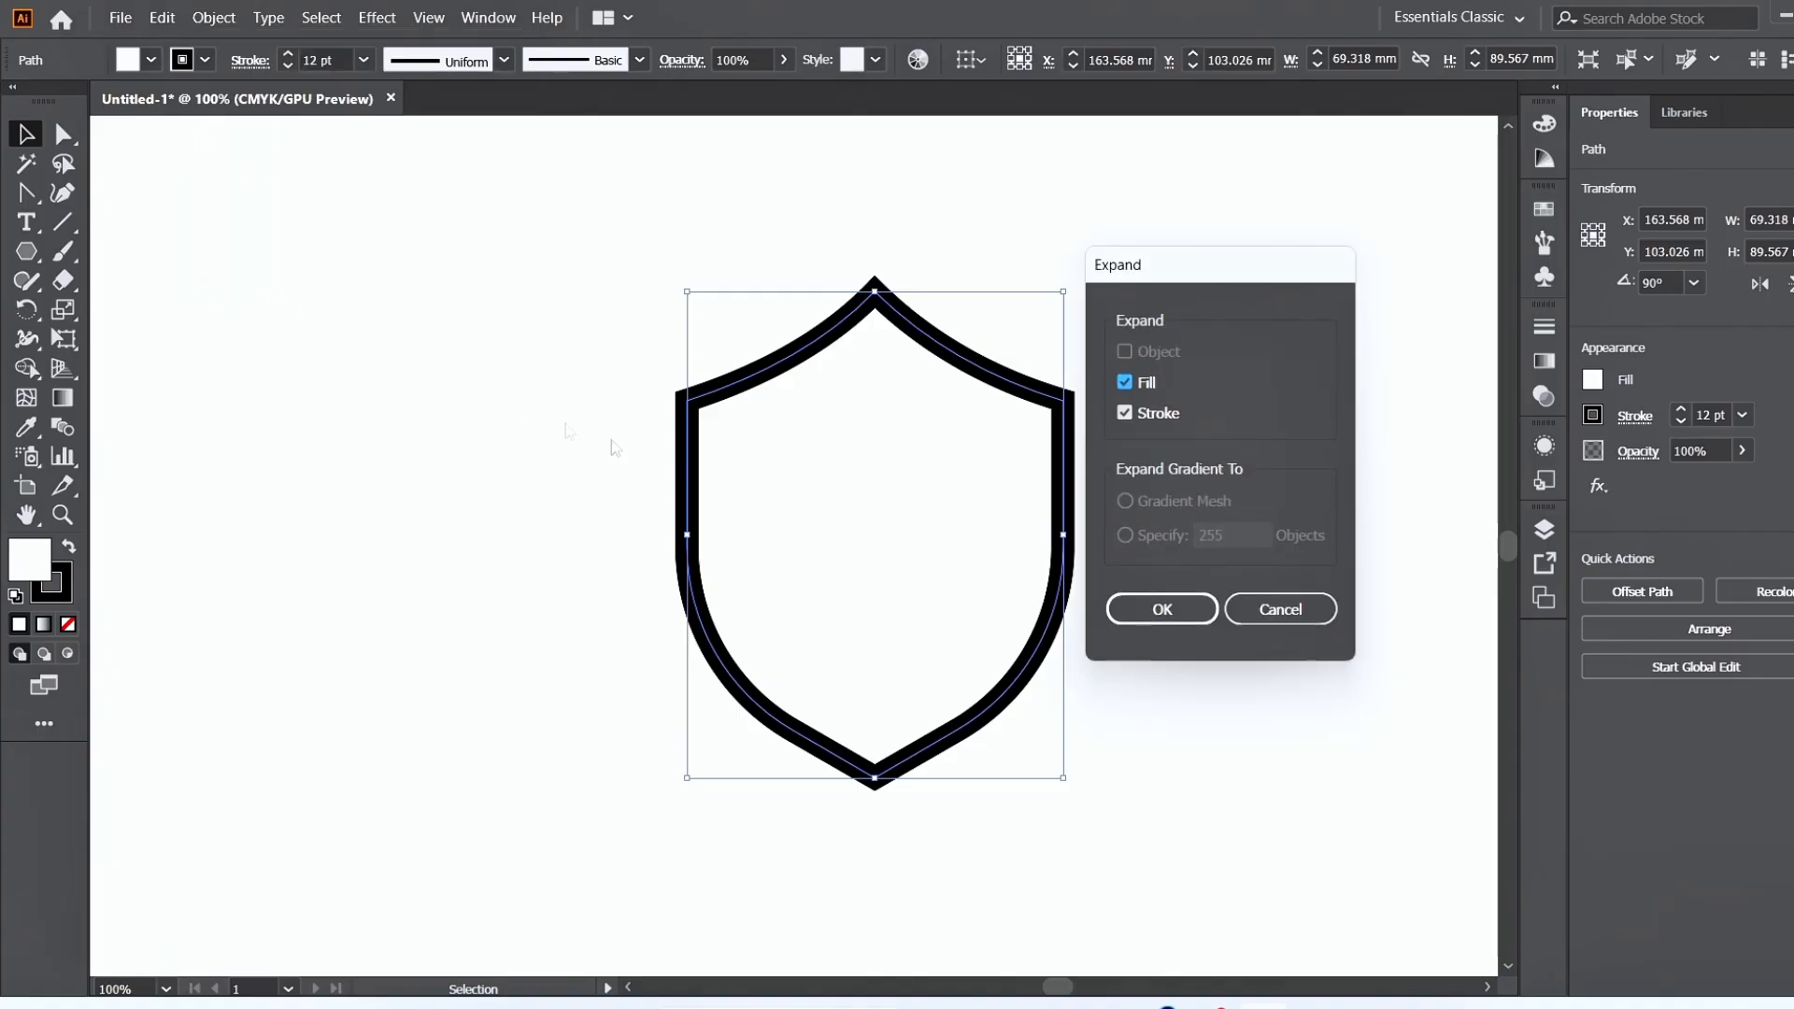
{"action": "left_click", "coordinate": [1161, 610]}
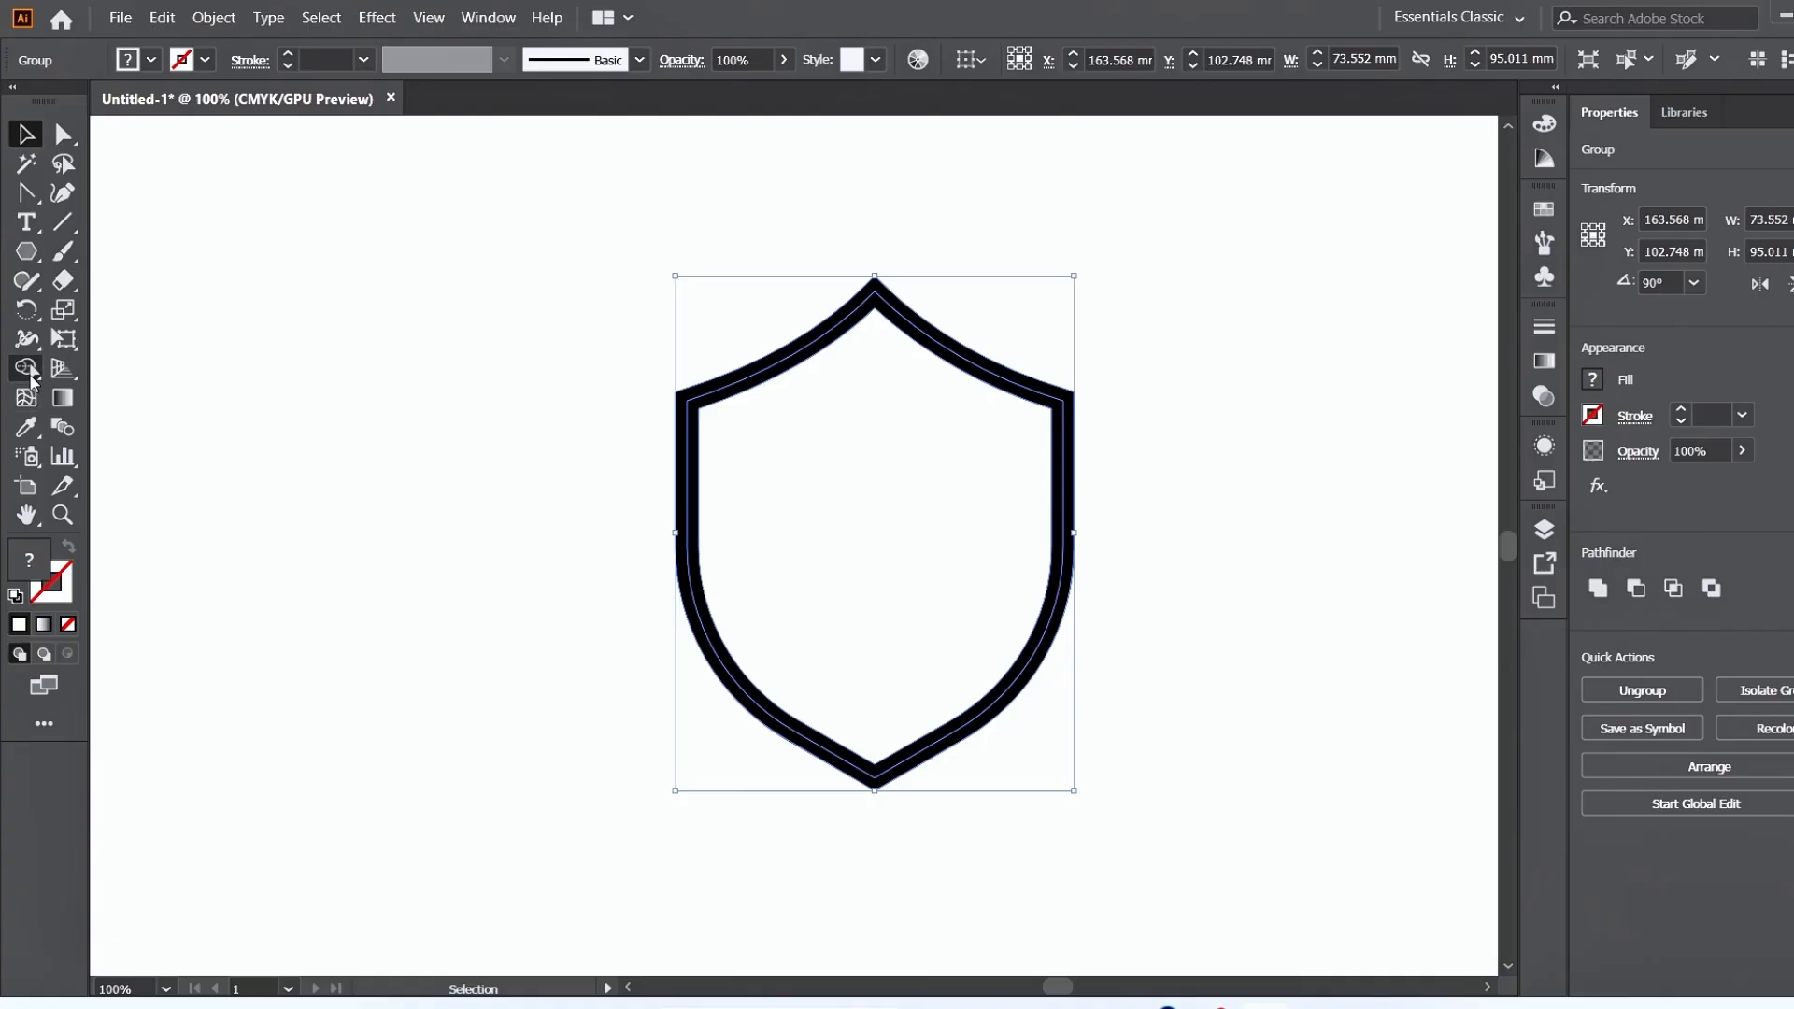
{"action": "left_click", "coordinate": [28, 371]}
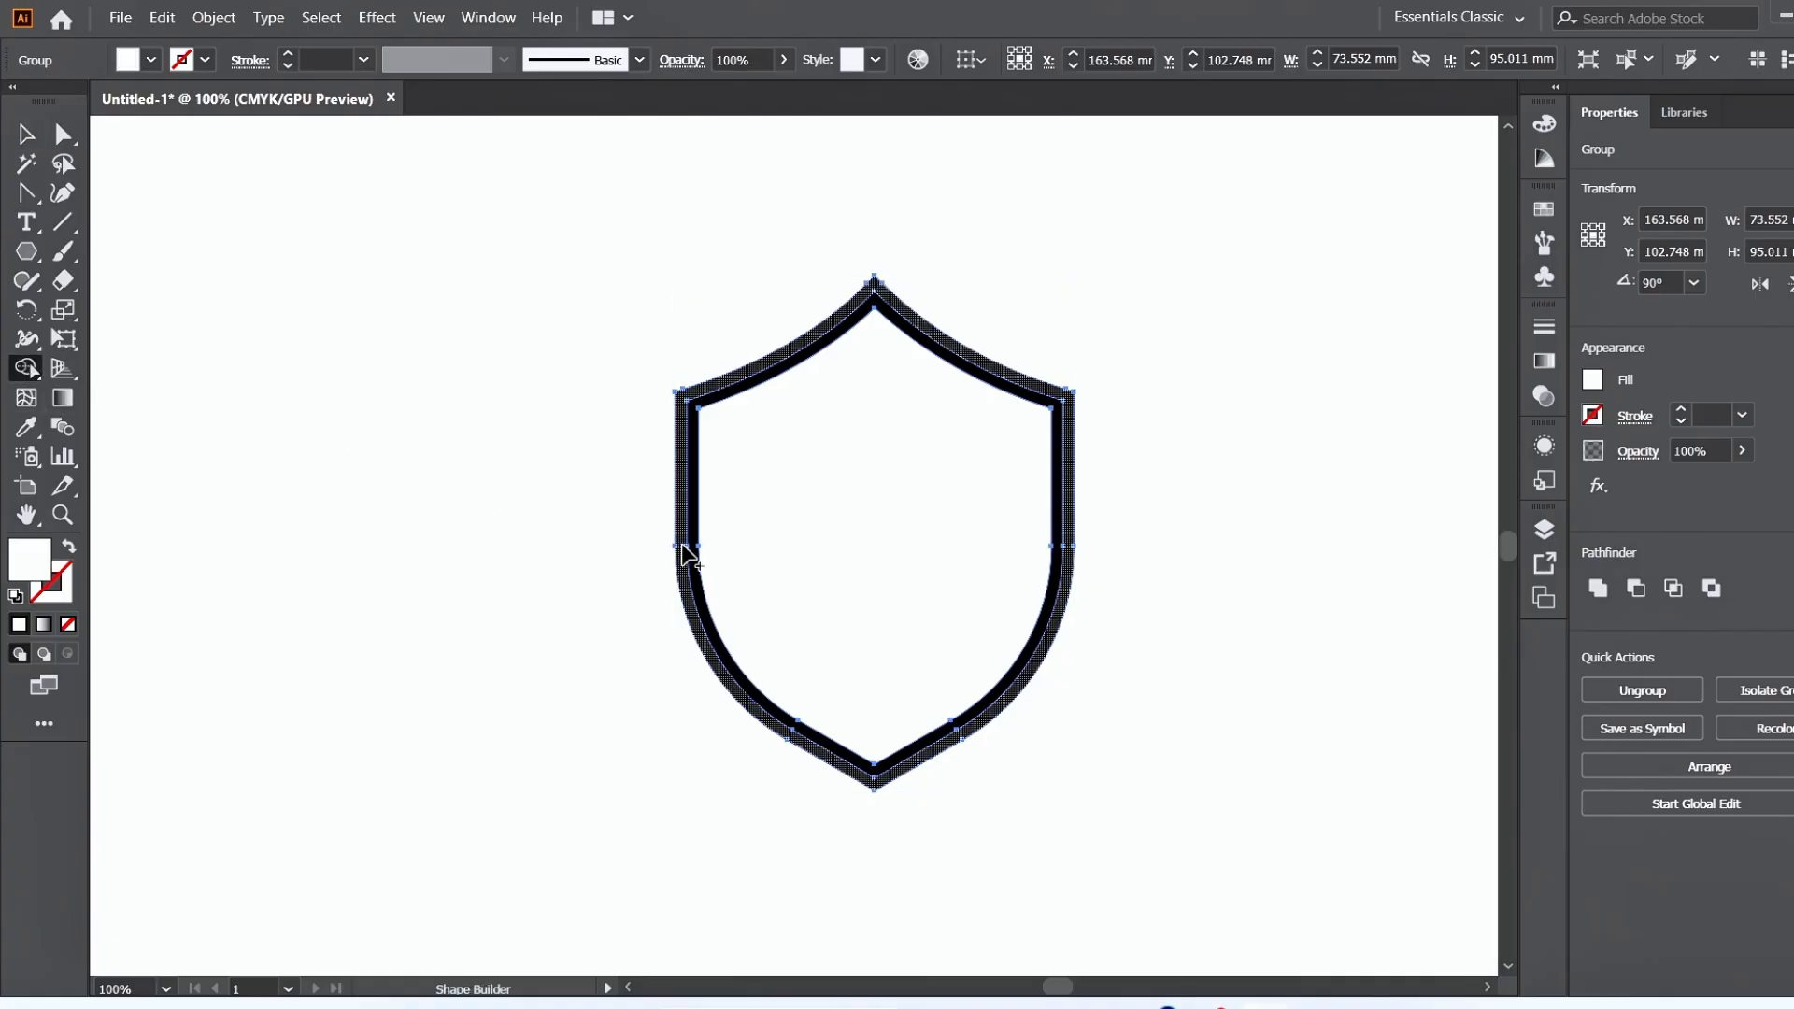
{"action": "left_click_drag", "start_coordinate": [682, 544], "coordinate": [691, 550]}
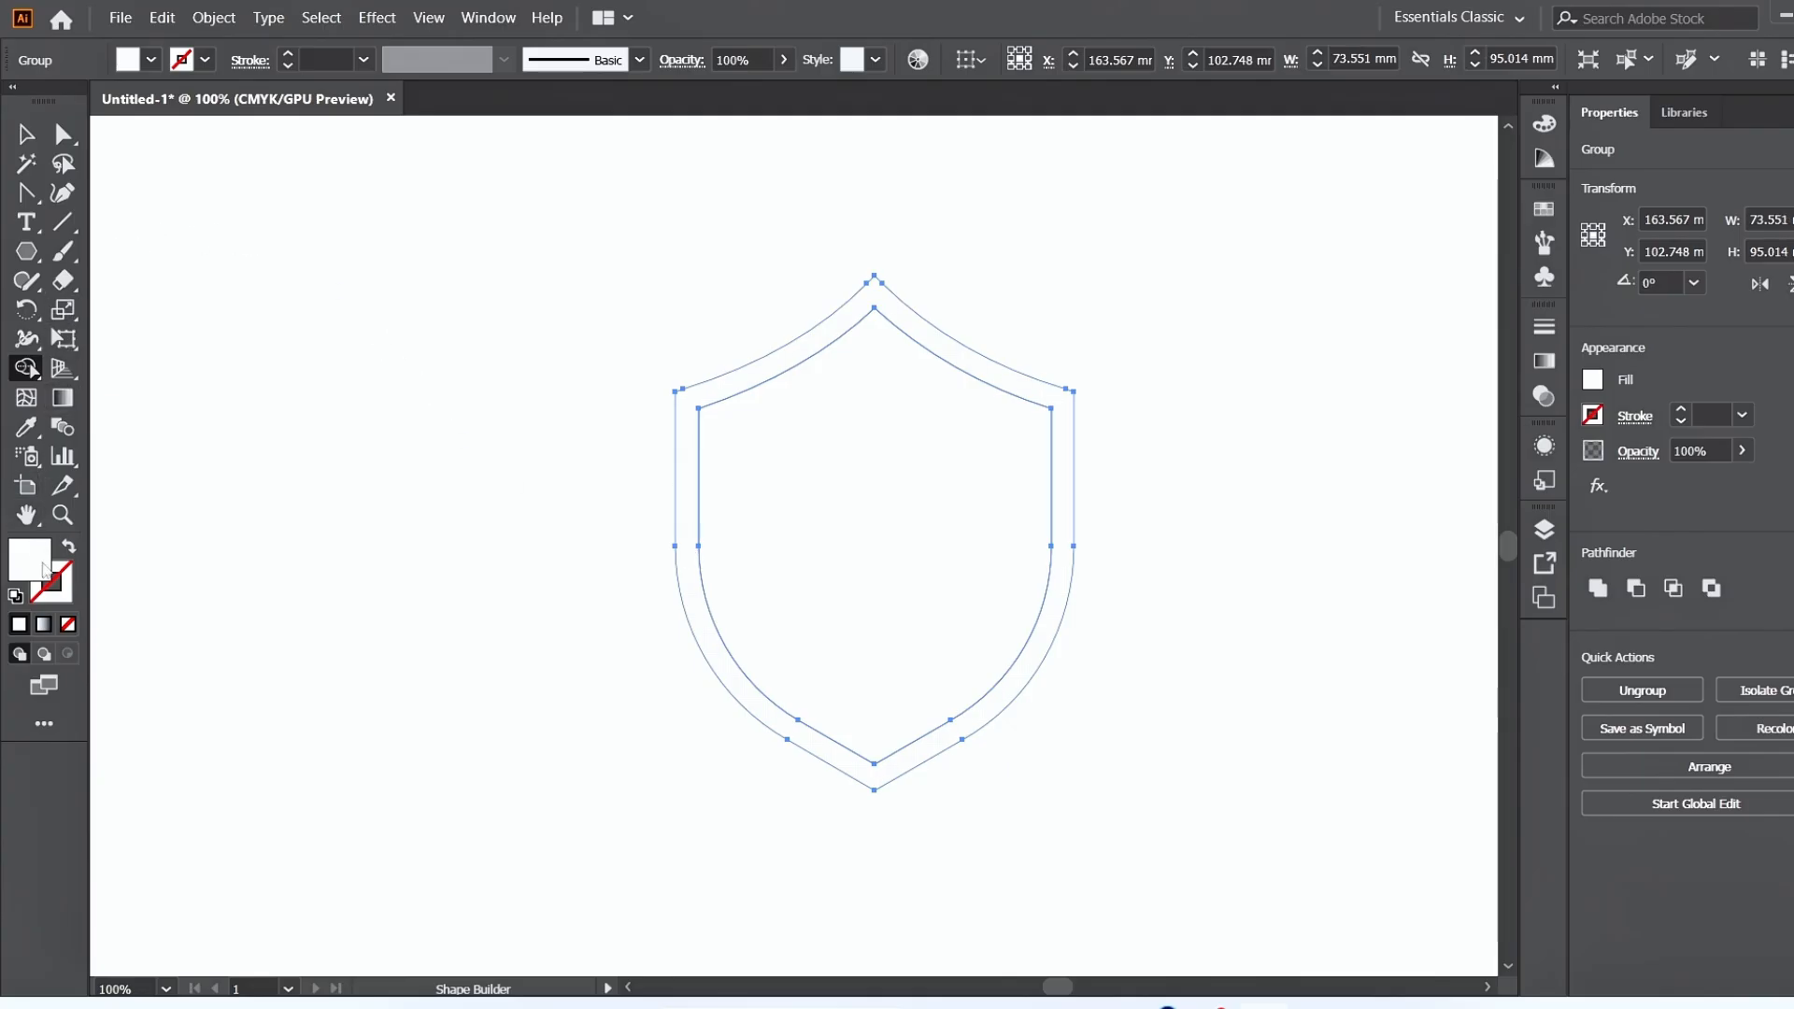
Fill the merged shield outline with black.
{"action": "left_click", "coordinate": [138, 66]}
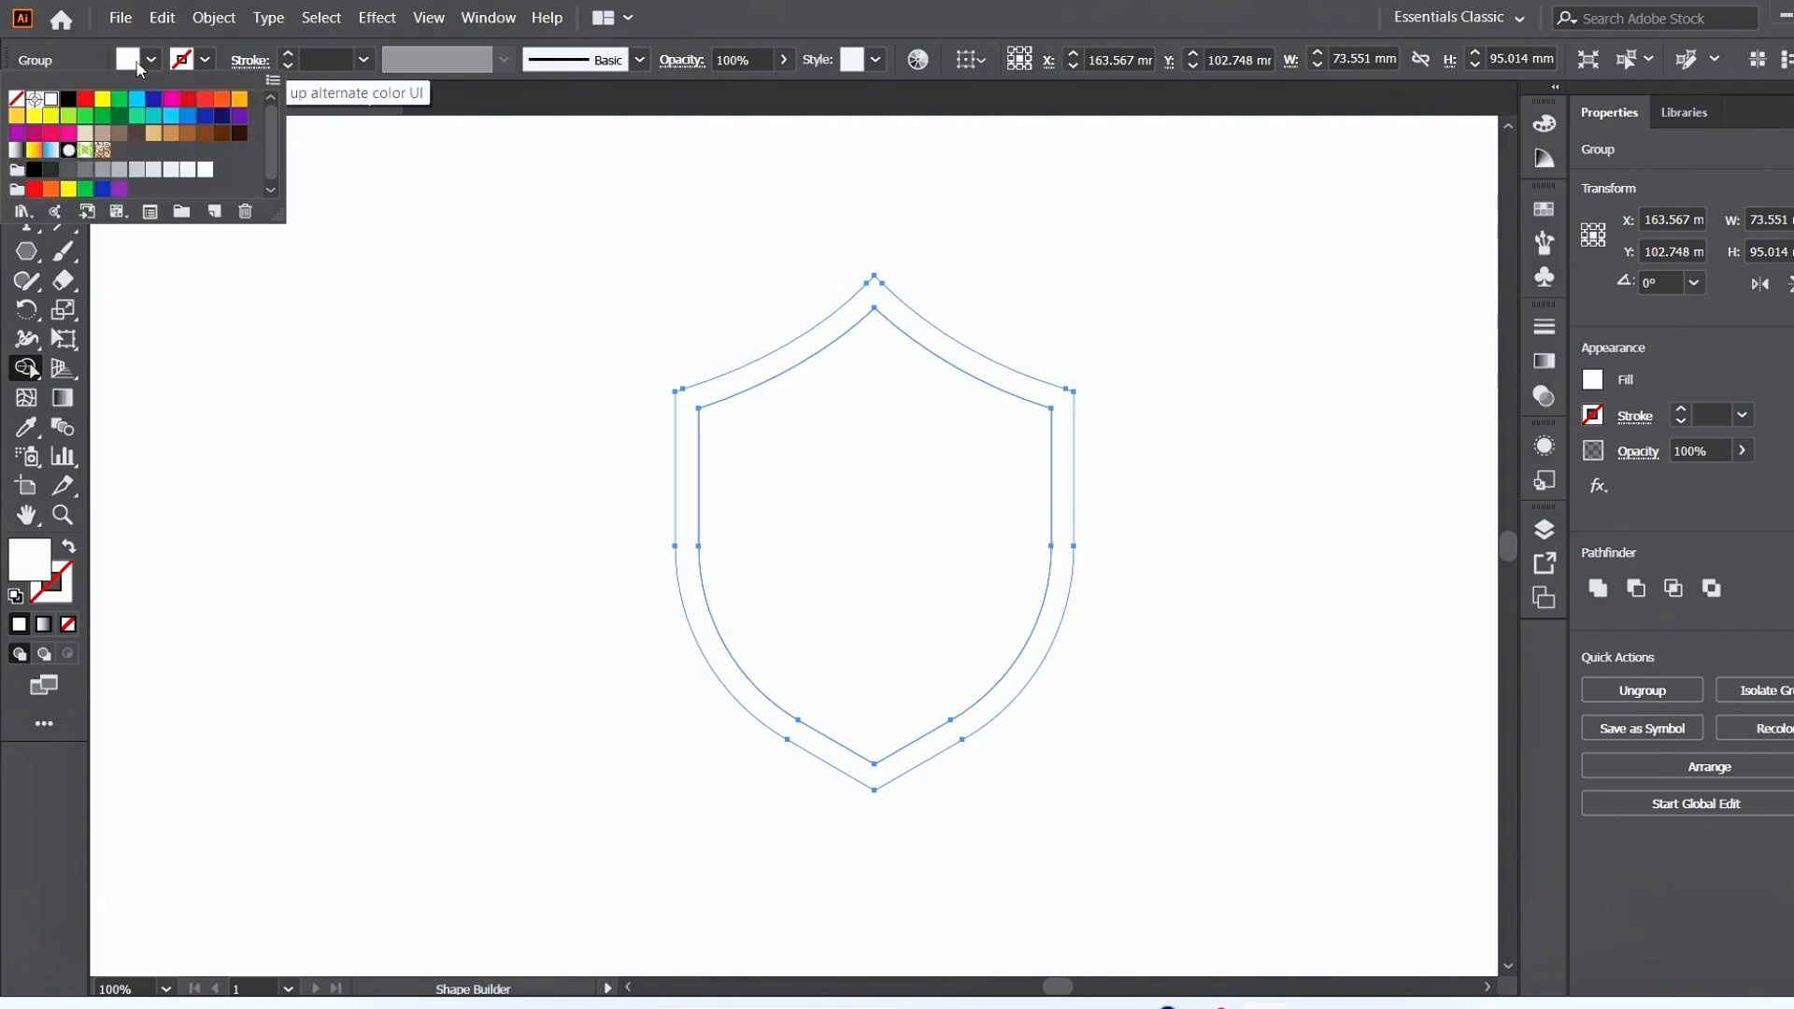
{"action": "left_click", "coordinate": [69, 98]}
{"action": "left_click", "coordinate": [682, 456]}
{"action": "left_click", "coordinate": [682, 456]}
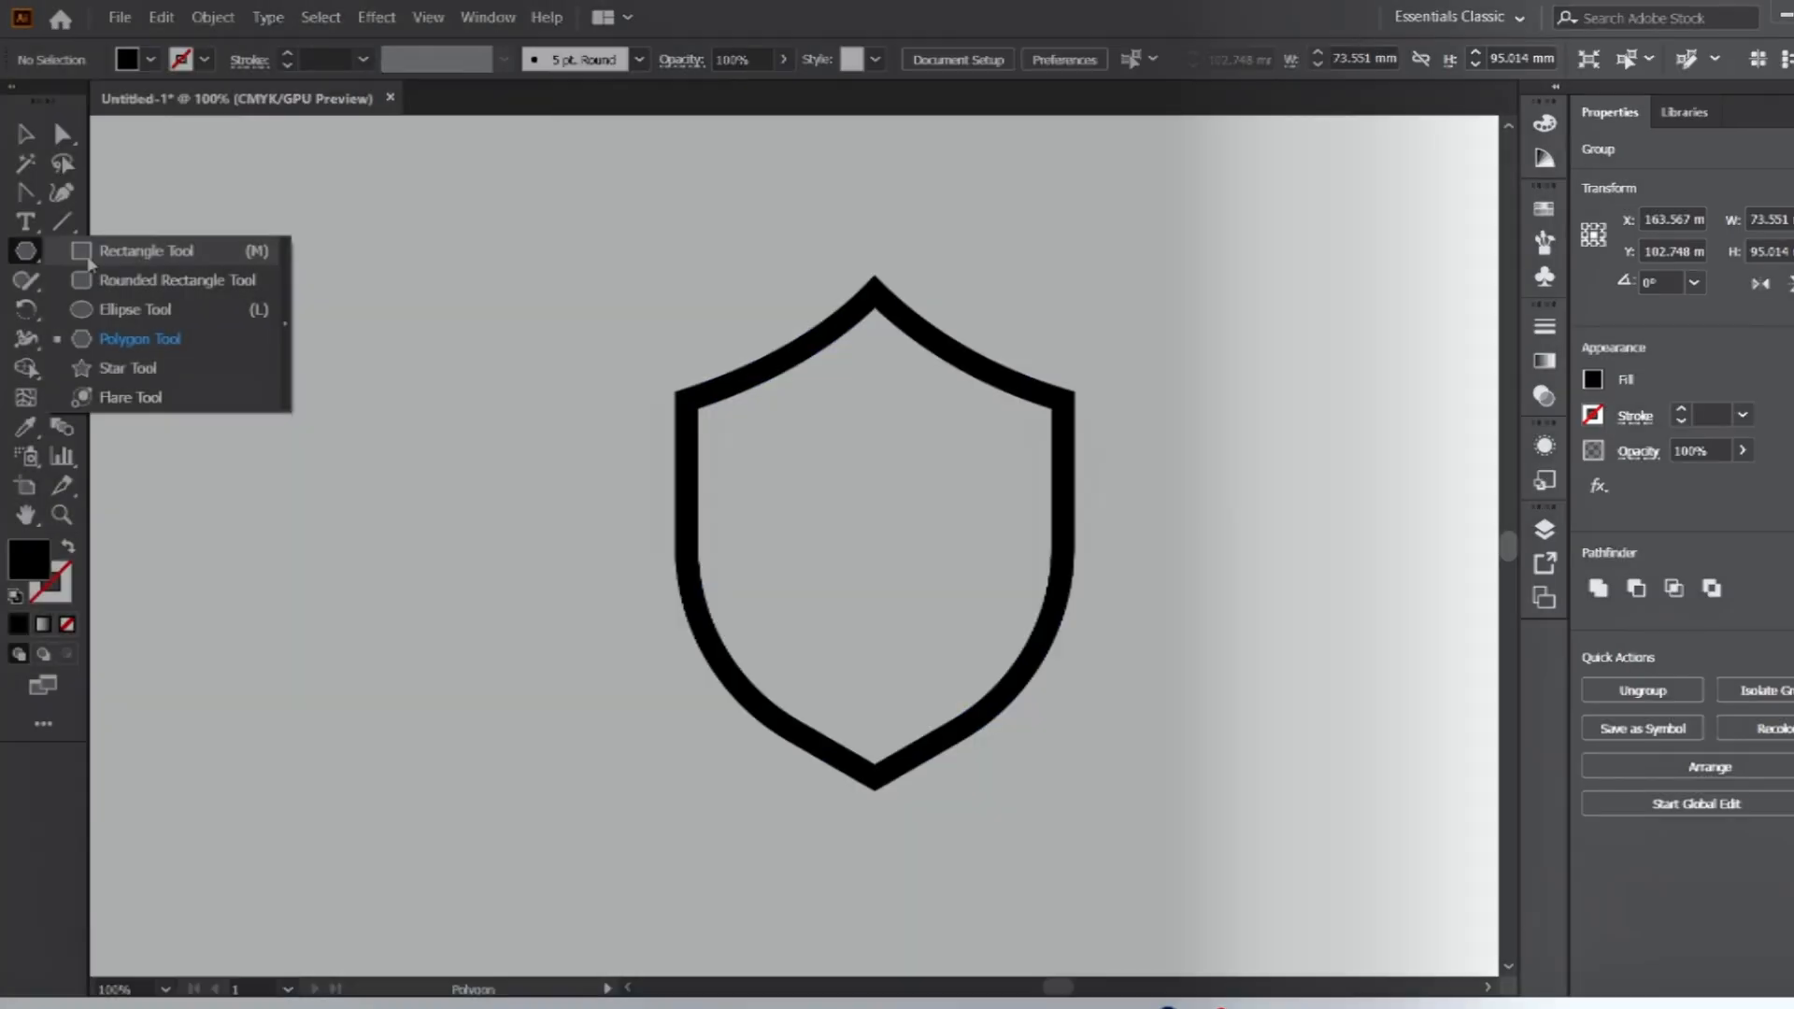
Draw a black vertical bar about 9 × 84 mm, and place it and a duplicate side by side over the shield.
{"action": "left_click", "coordinate": [97, 251]}
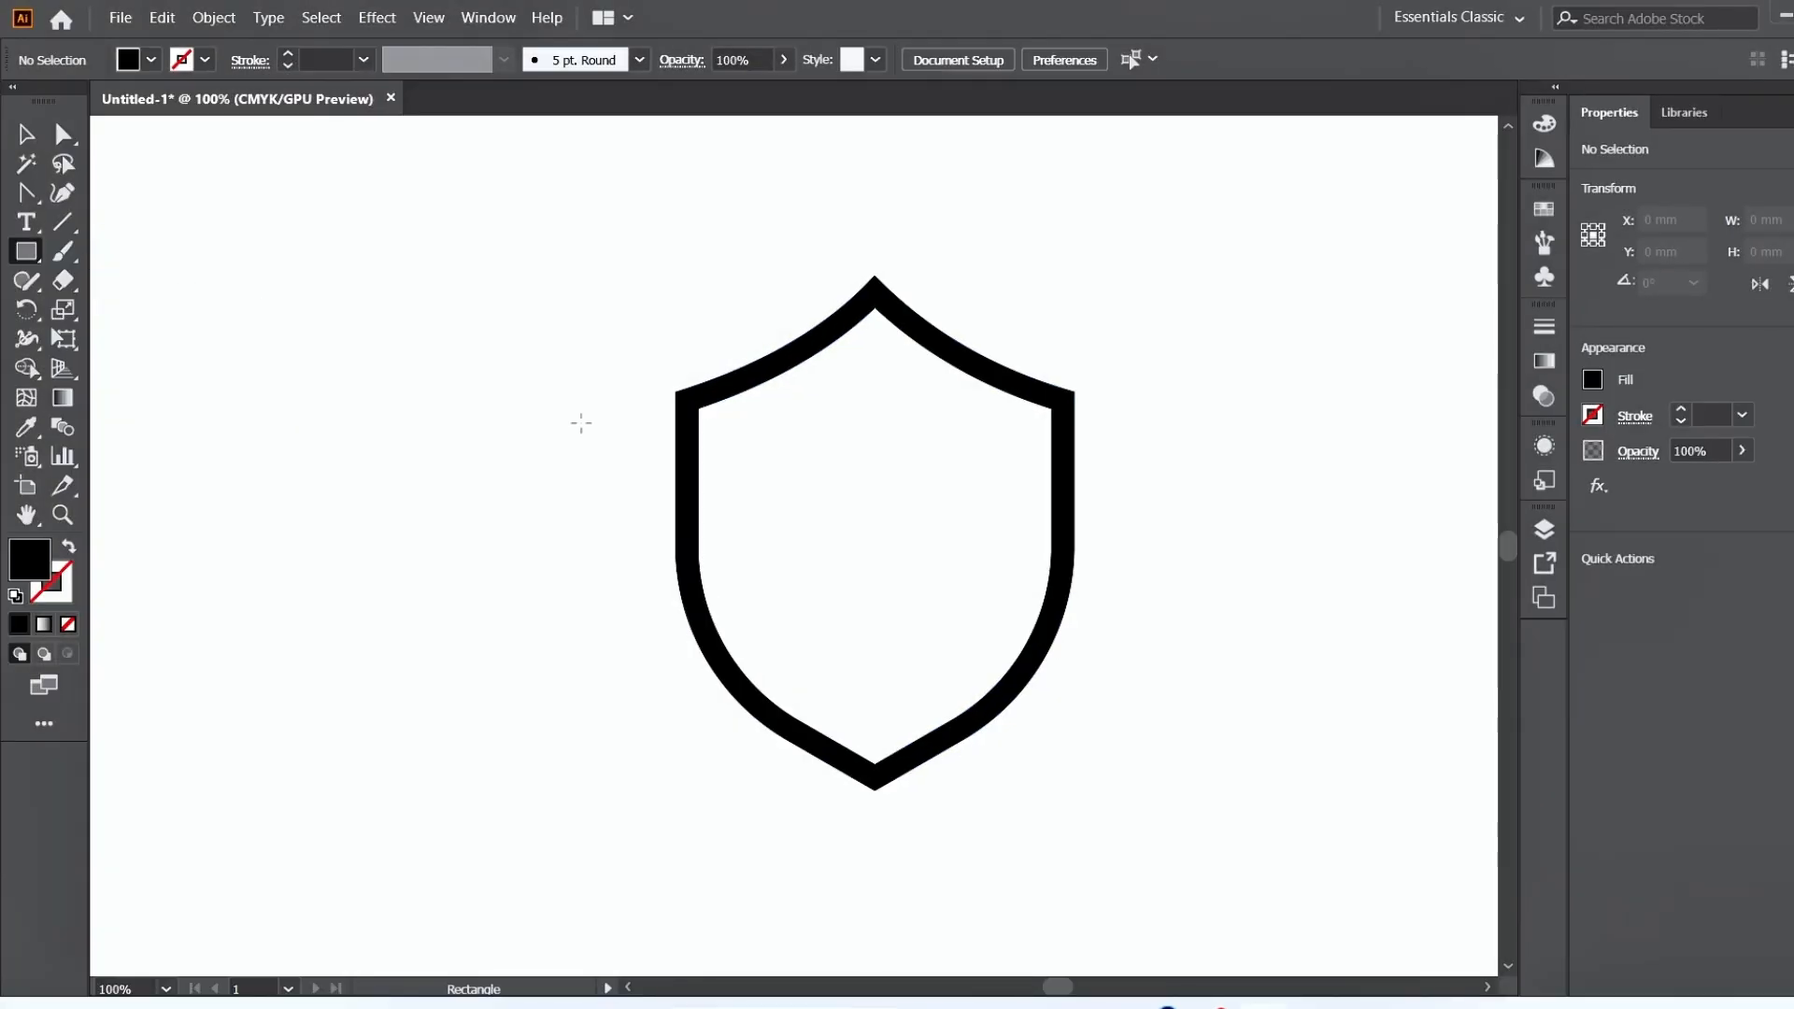
{"action": "left_click_drag", "start_coordinate": [231, 342], "coordinate": [286, 798]}
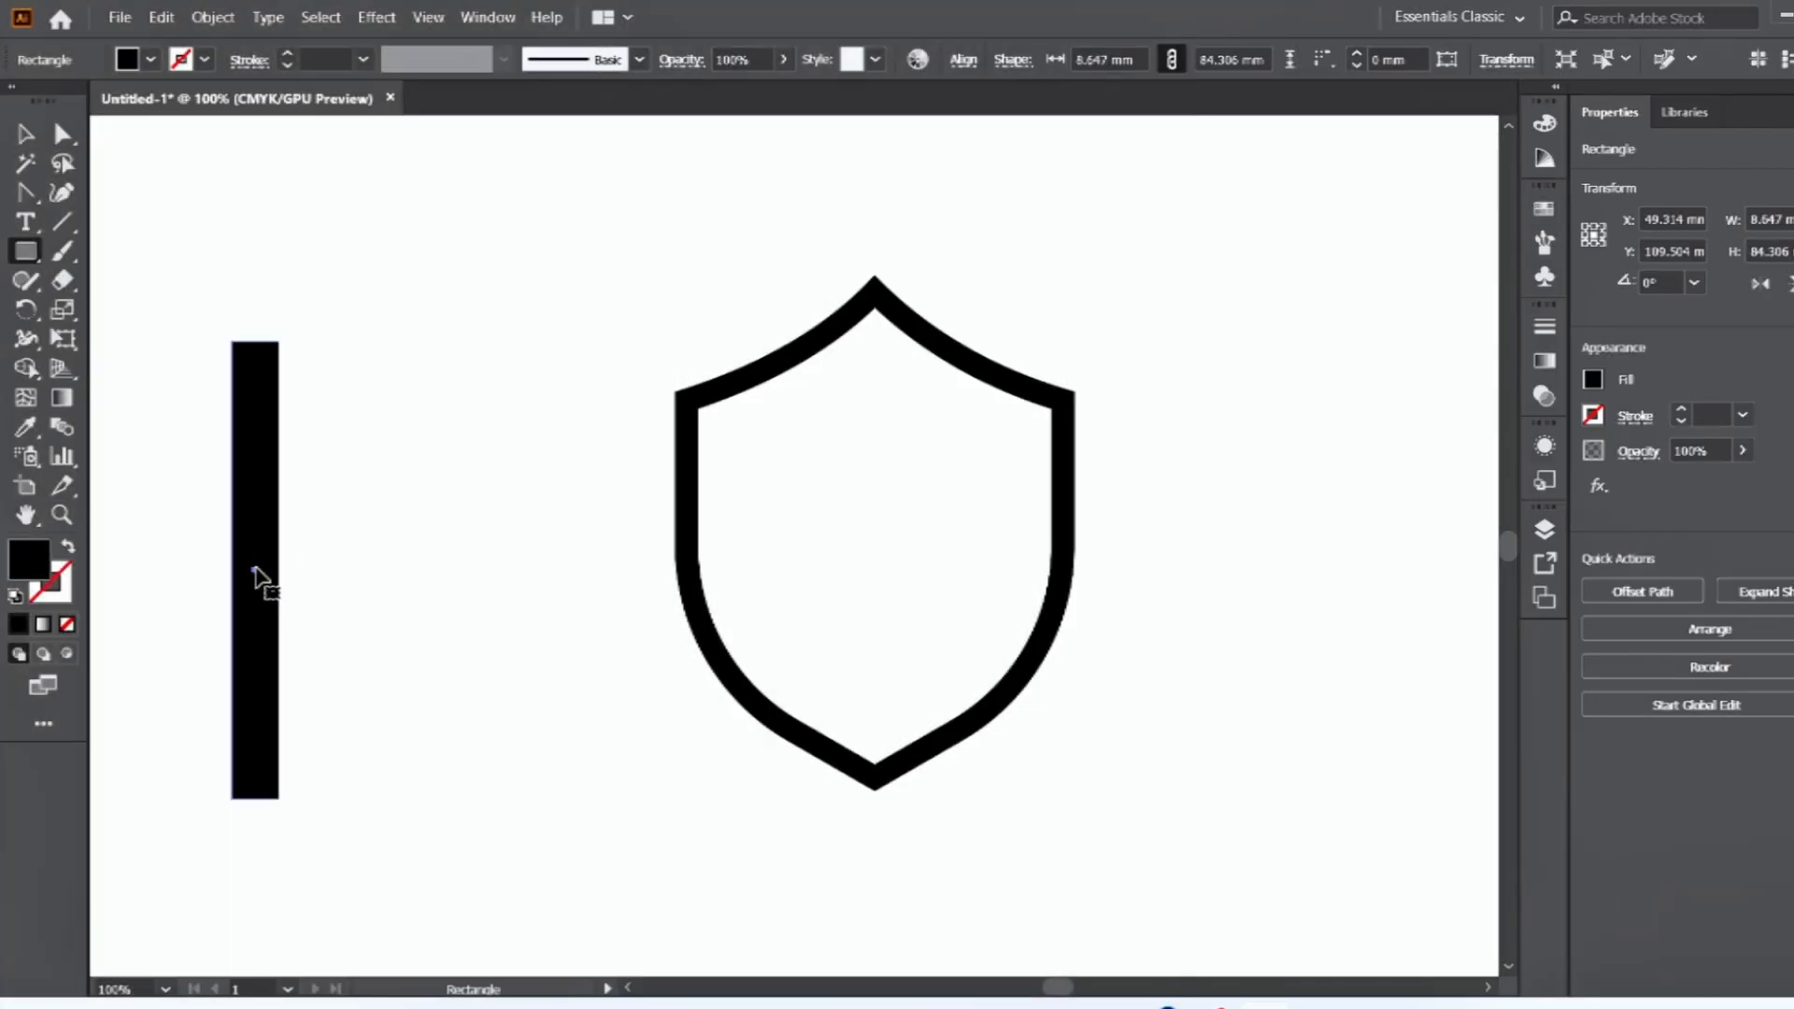
{"action": "left_click_drag", "start_coordinate": [255, 572], "coordinate": [412, 561]}
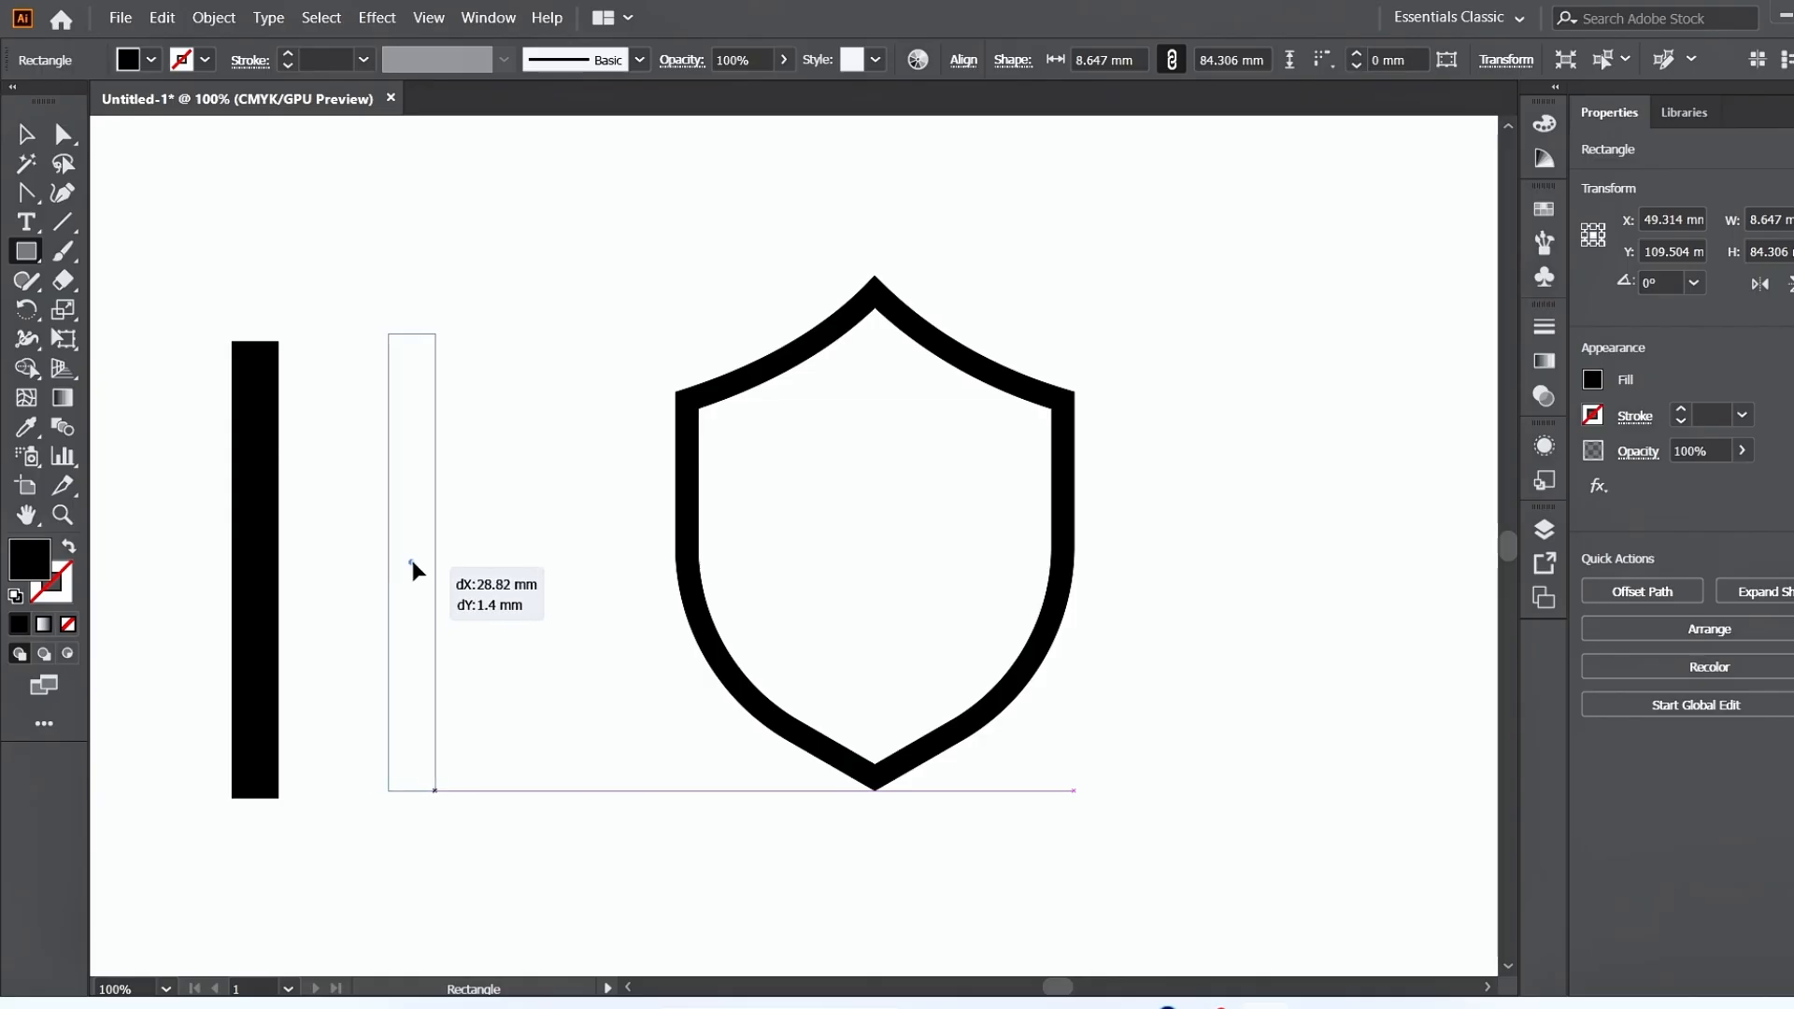
{"action": "left_click_drag", "start_coordinate": [412, 562], "coordinate": [412, 560]}
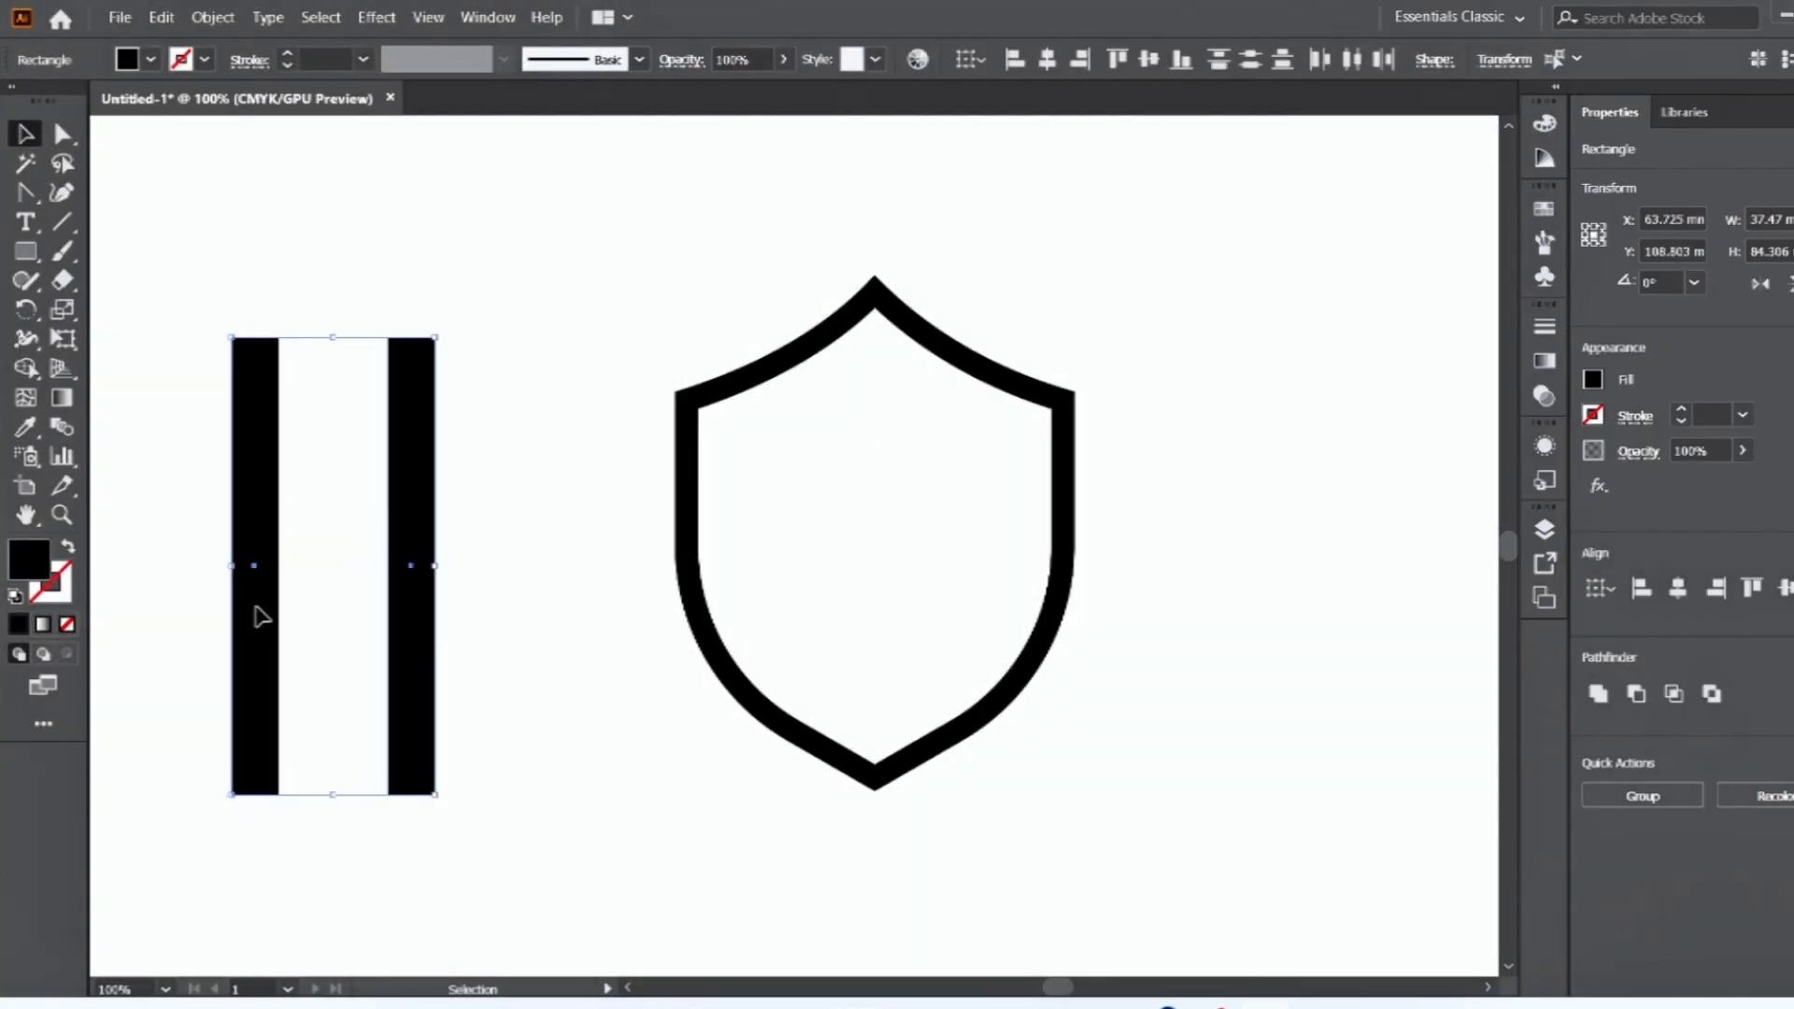
{"action": "left_click_drag", "start_coordinate": [256, 613], "coordinate": [775, 612]}
Offset the shield outline's path by 3 mm with miter joins, checking it in the preview.
{"action": "left_click", "coordinate": [210, 18]}
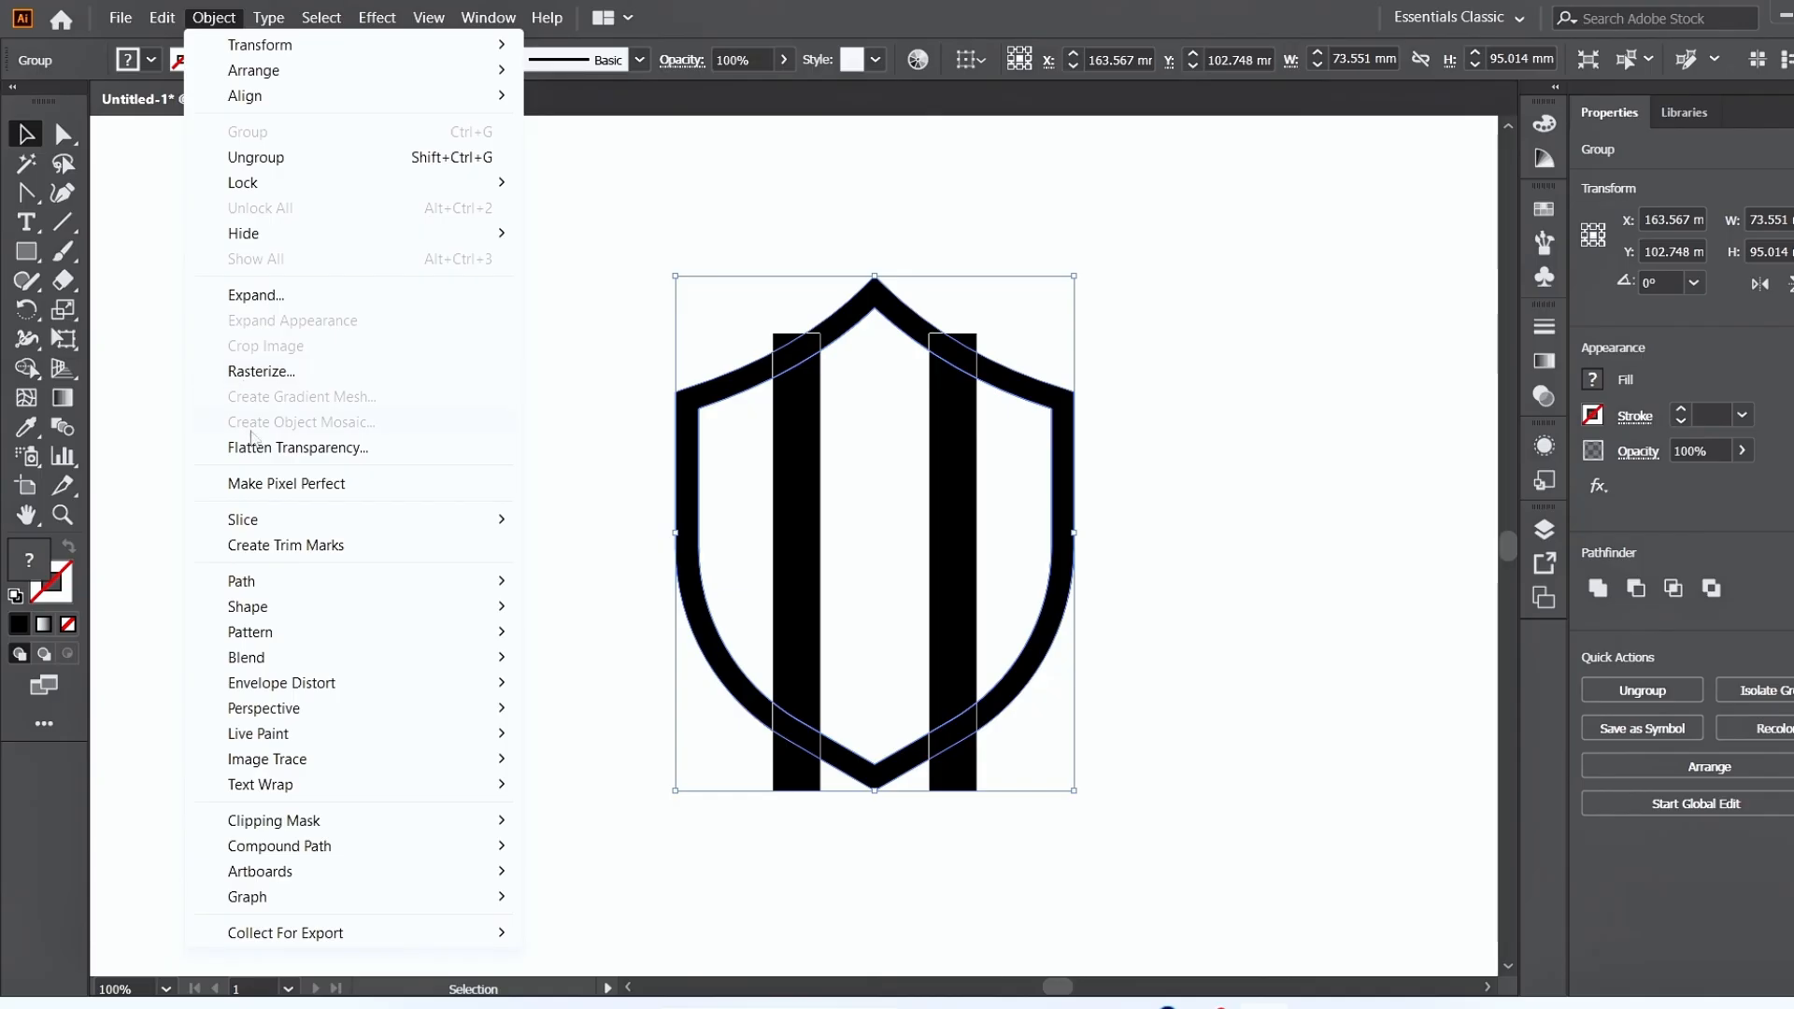
{"action": "mouse_move", "coordinate": [283, 584]}
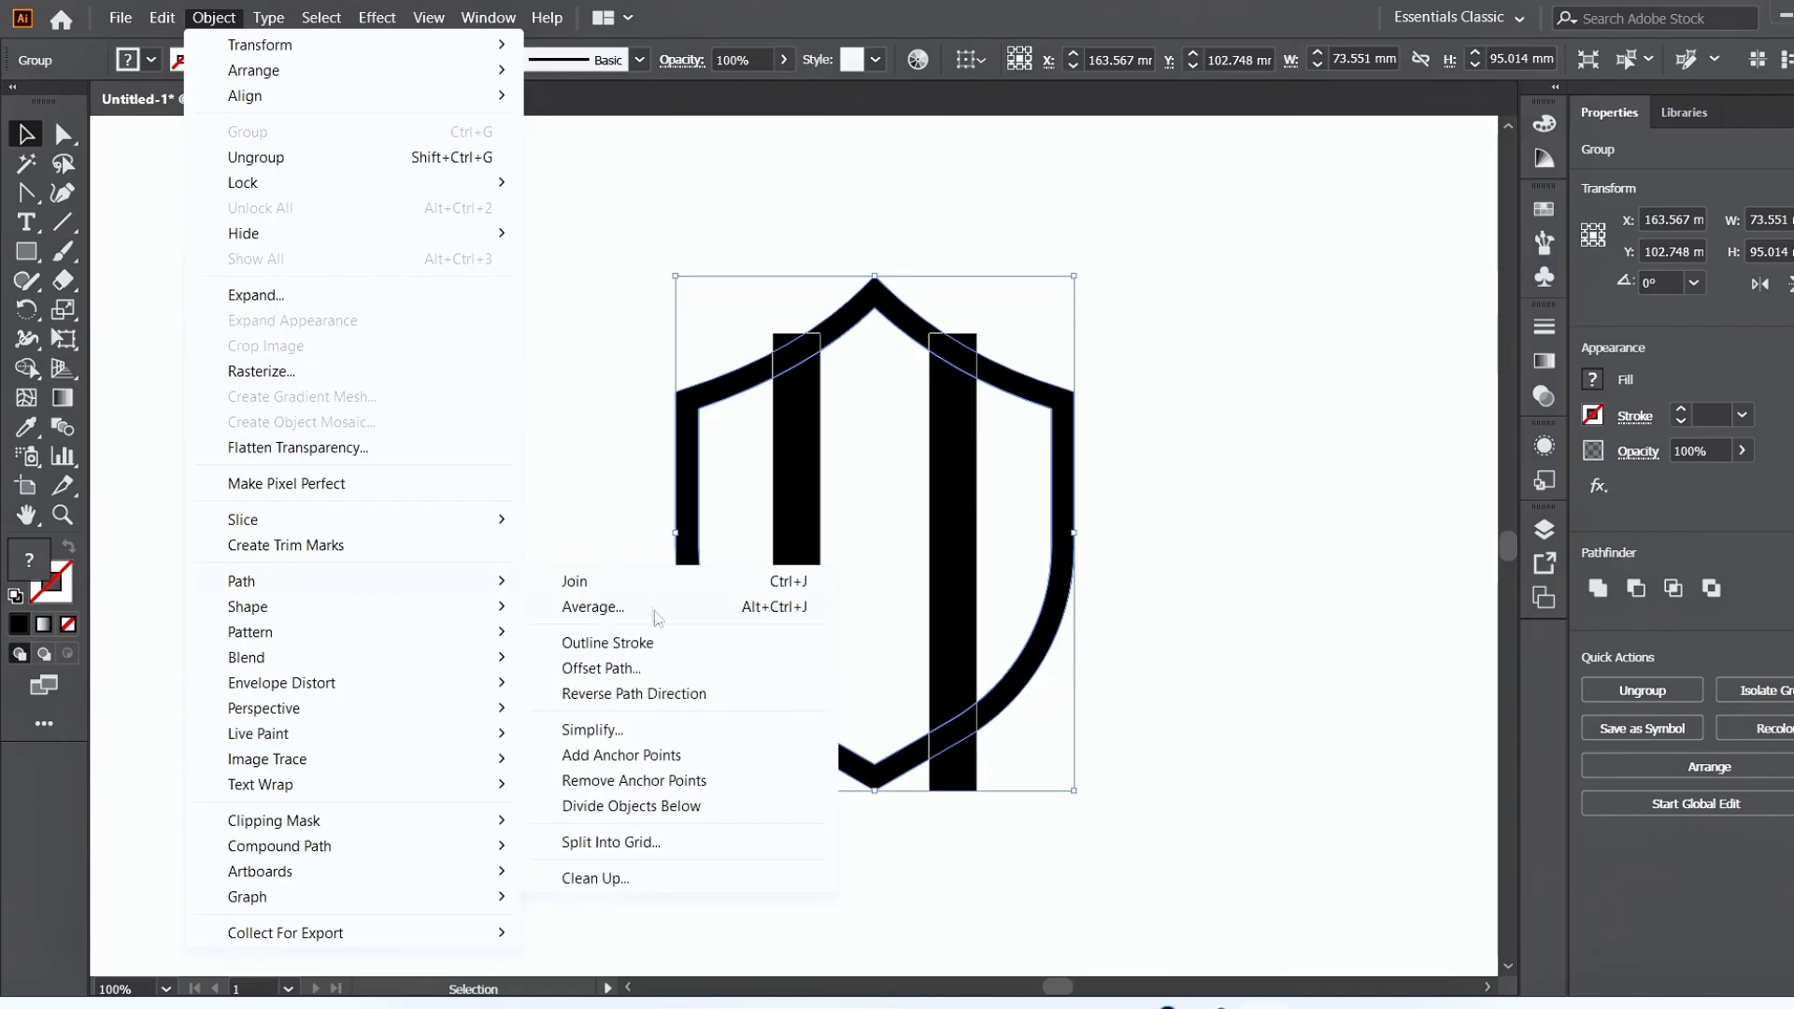
{"action": "left_click", "coordinate": [683, 669]}
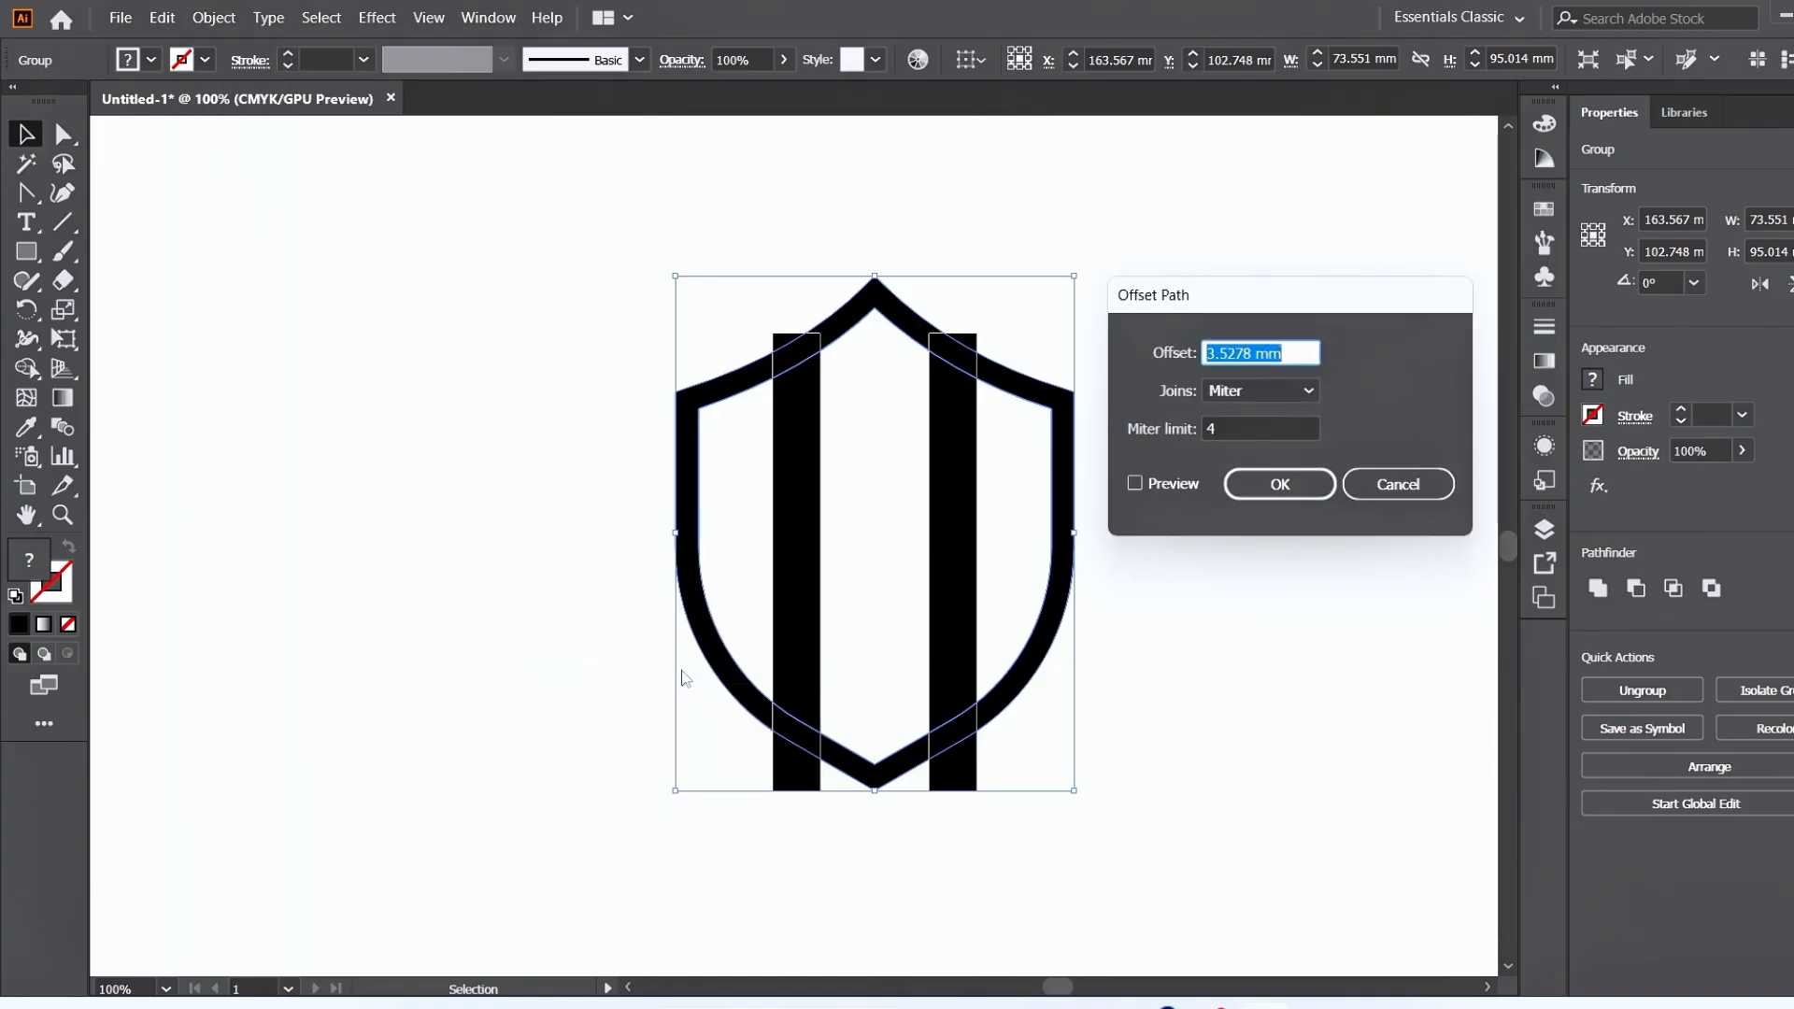
{"action": "left_click", "coordinate": [1134, 484]}
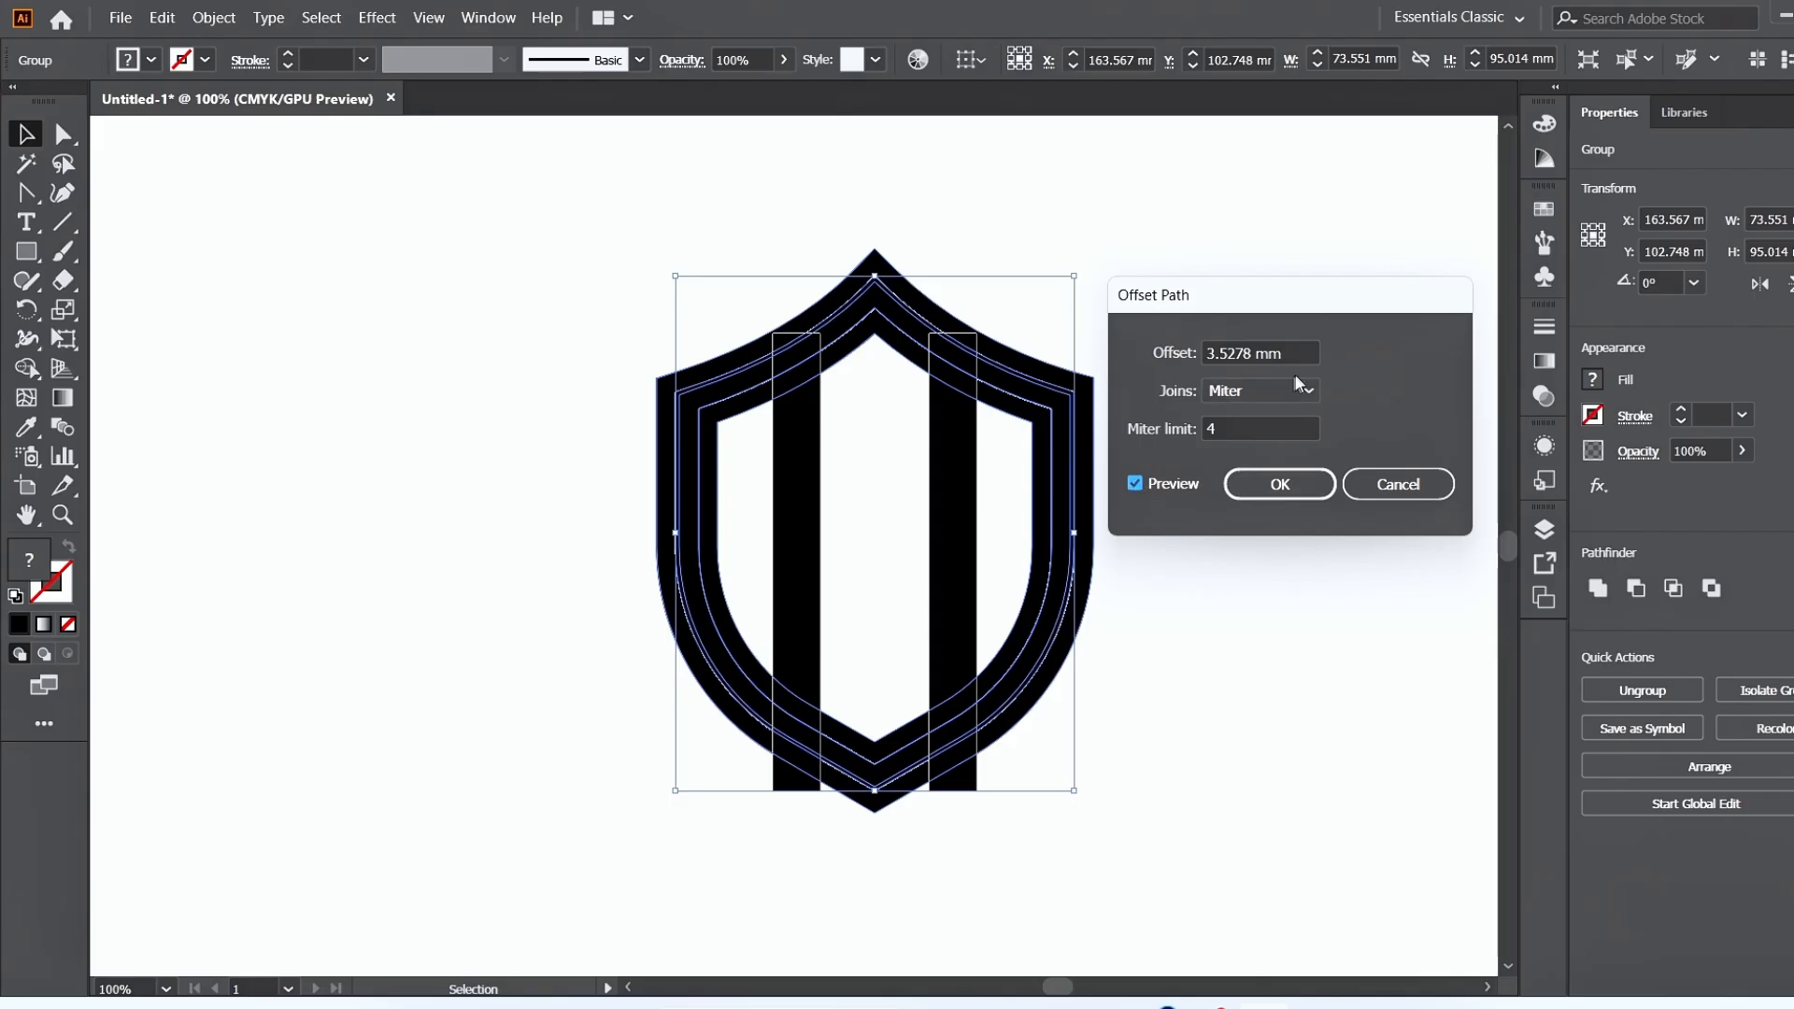
{"action": "scroll", "coordinate": [1299, 356], "scroll_direction": "down", "scroll_amount": 1}
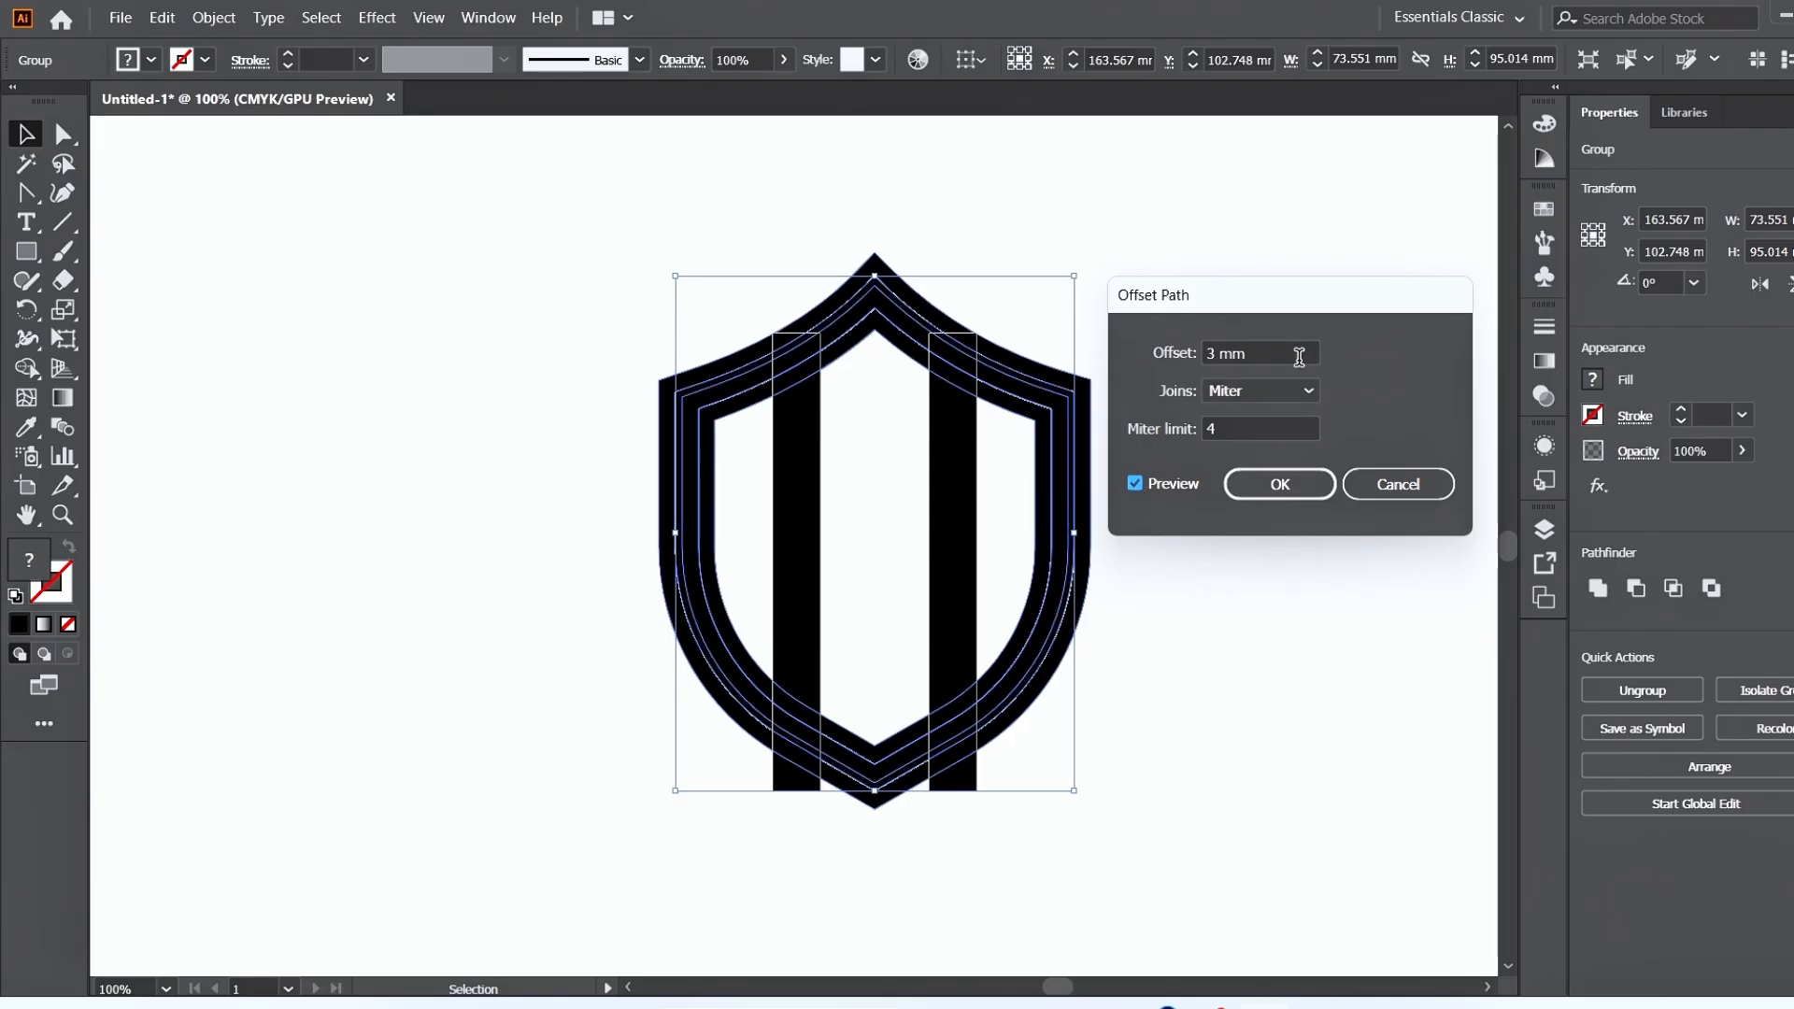
{"action": "scroll", "coordinate": [1299, 357], "scroll_direction": "down", "scroll_amount": 1}
{"action": "scroll", "coordinate": [1298, 357], "scroll_direction": "up", "scroll_amount": 1}
{"action": "left_click", "coordinate": [1275, 483]}
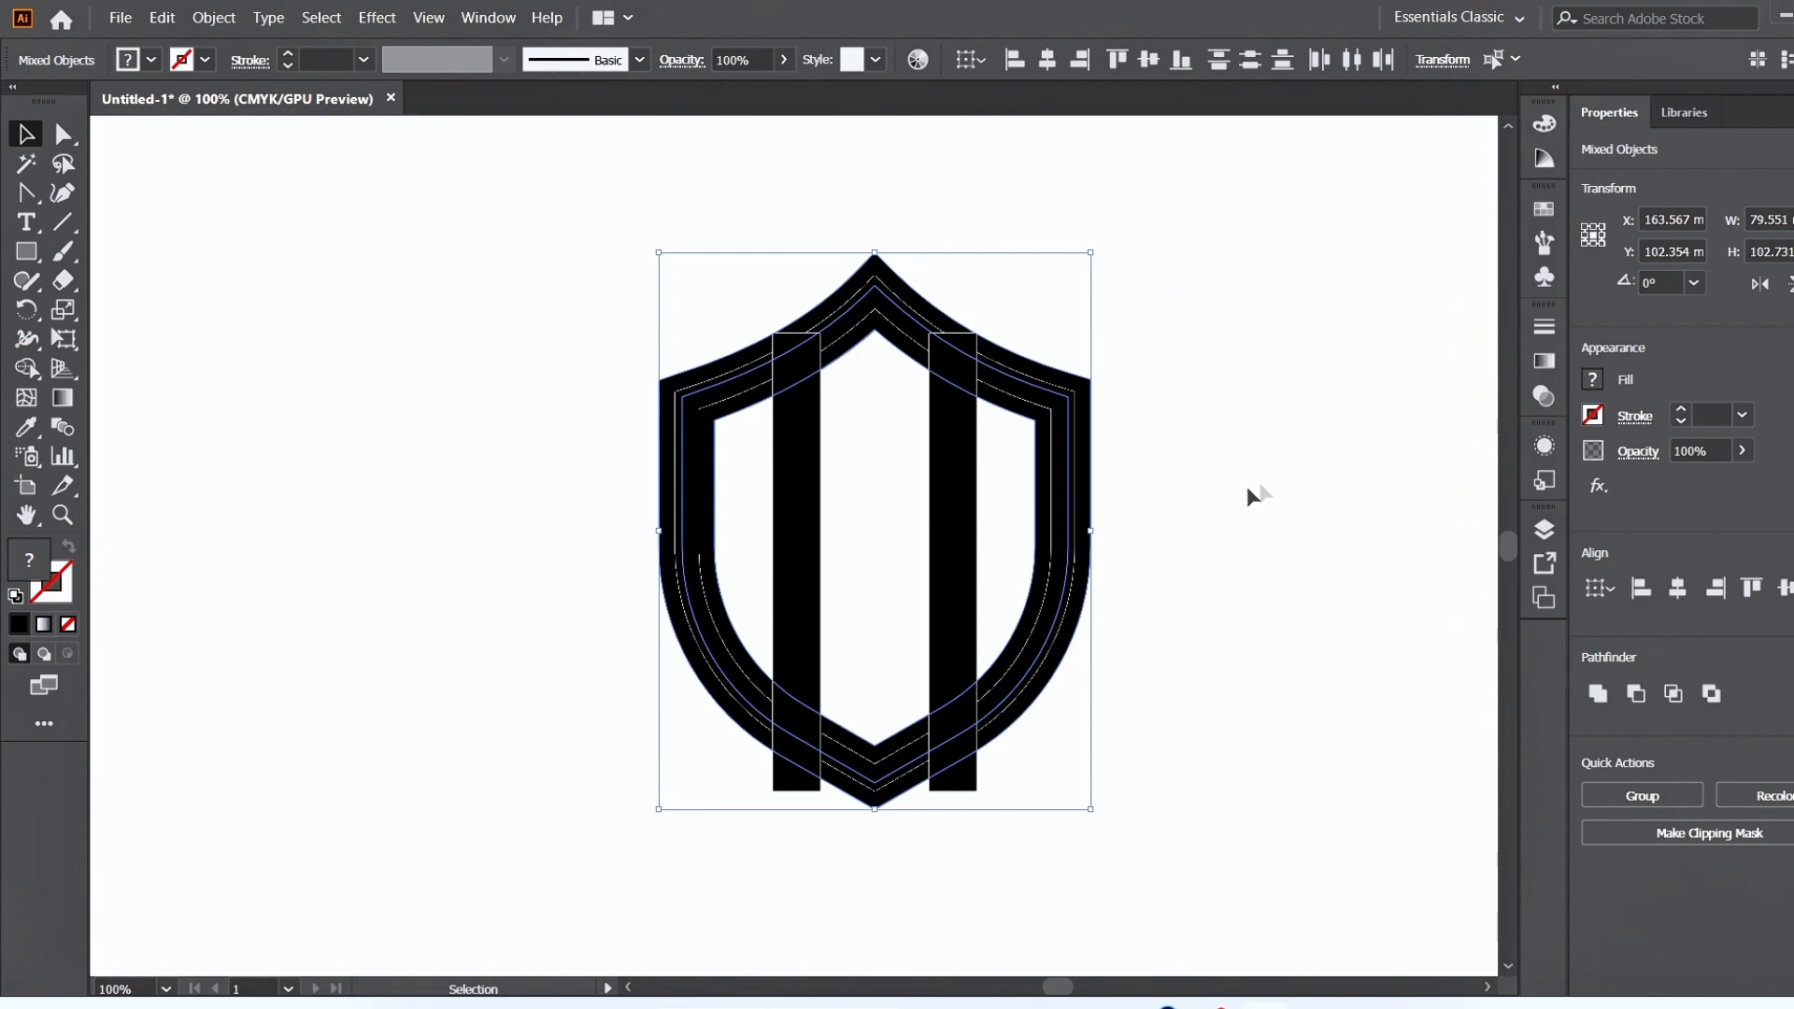
Remove the offset band around the shield's upper part and sides and trim the bar tops with Shape Builder.
{"action": "left_click", "coordinate": [968, 568], "text": "shift"}
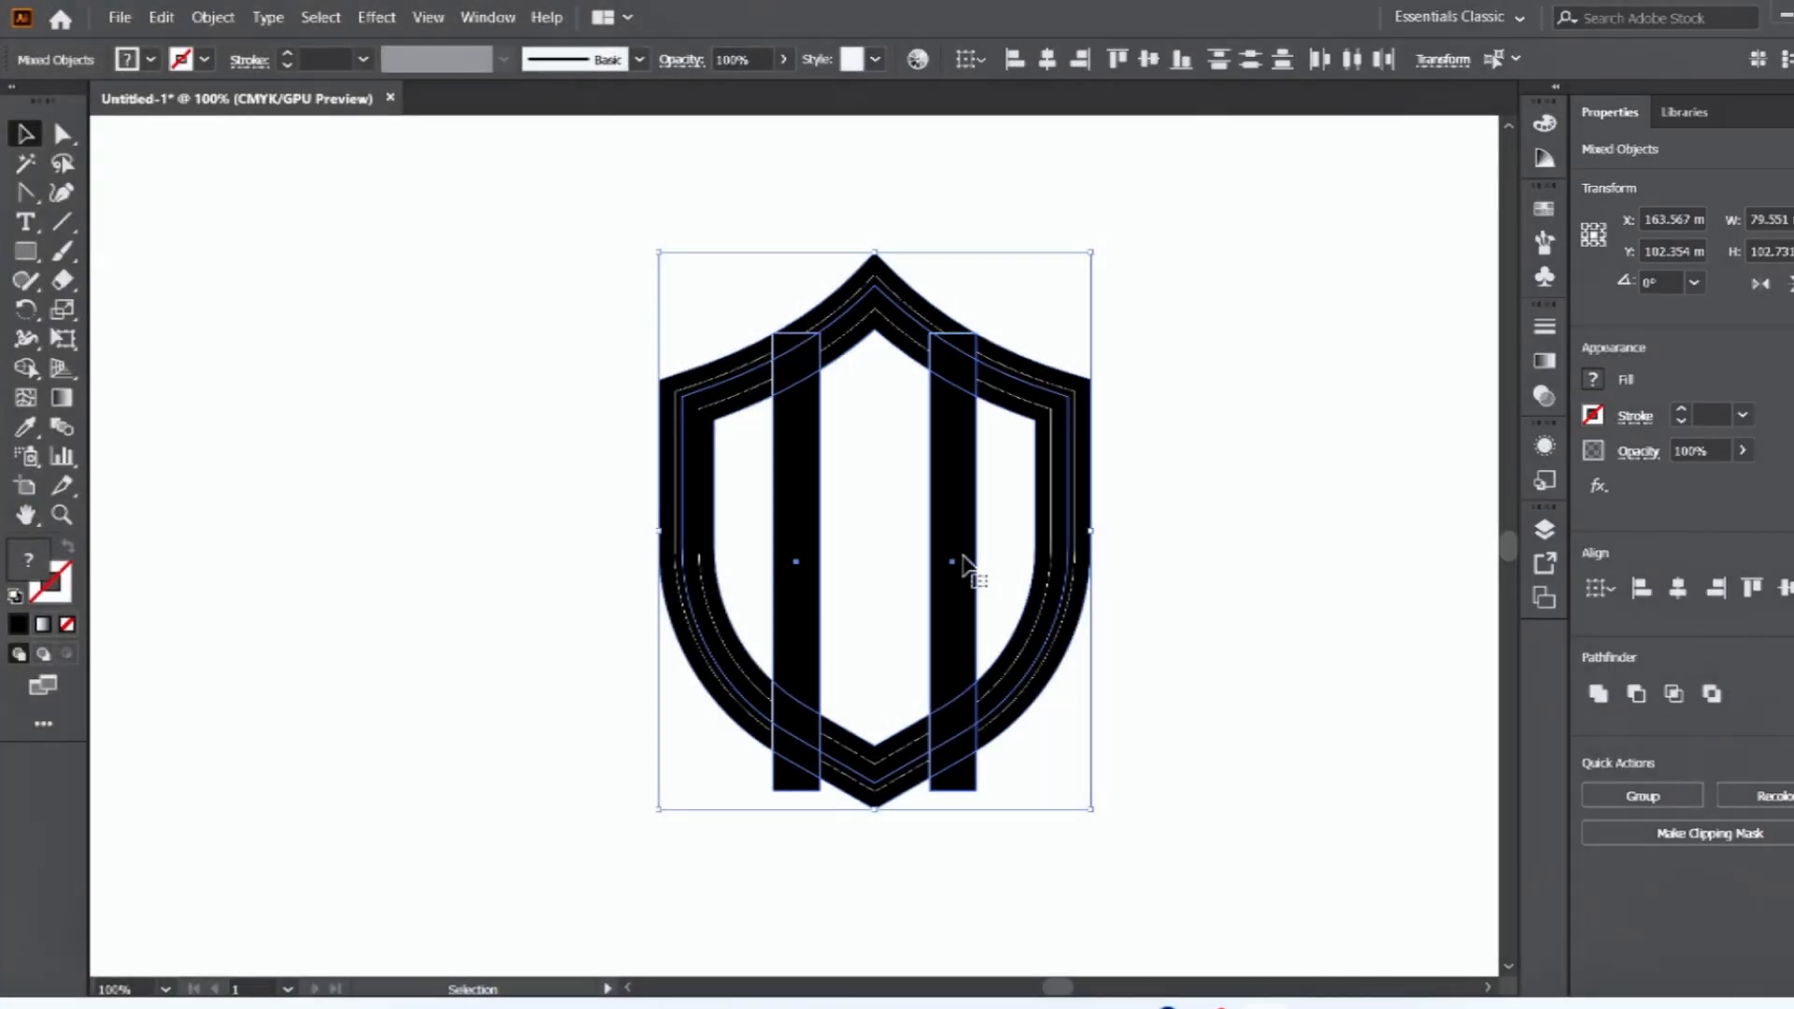
{"action": "left_click", "coordinate": [26, 367]}
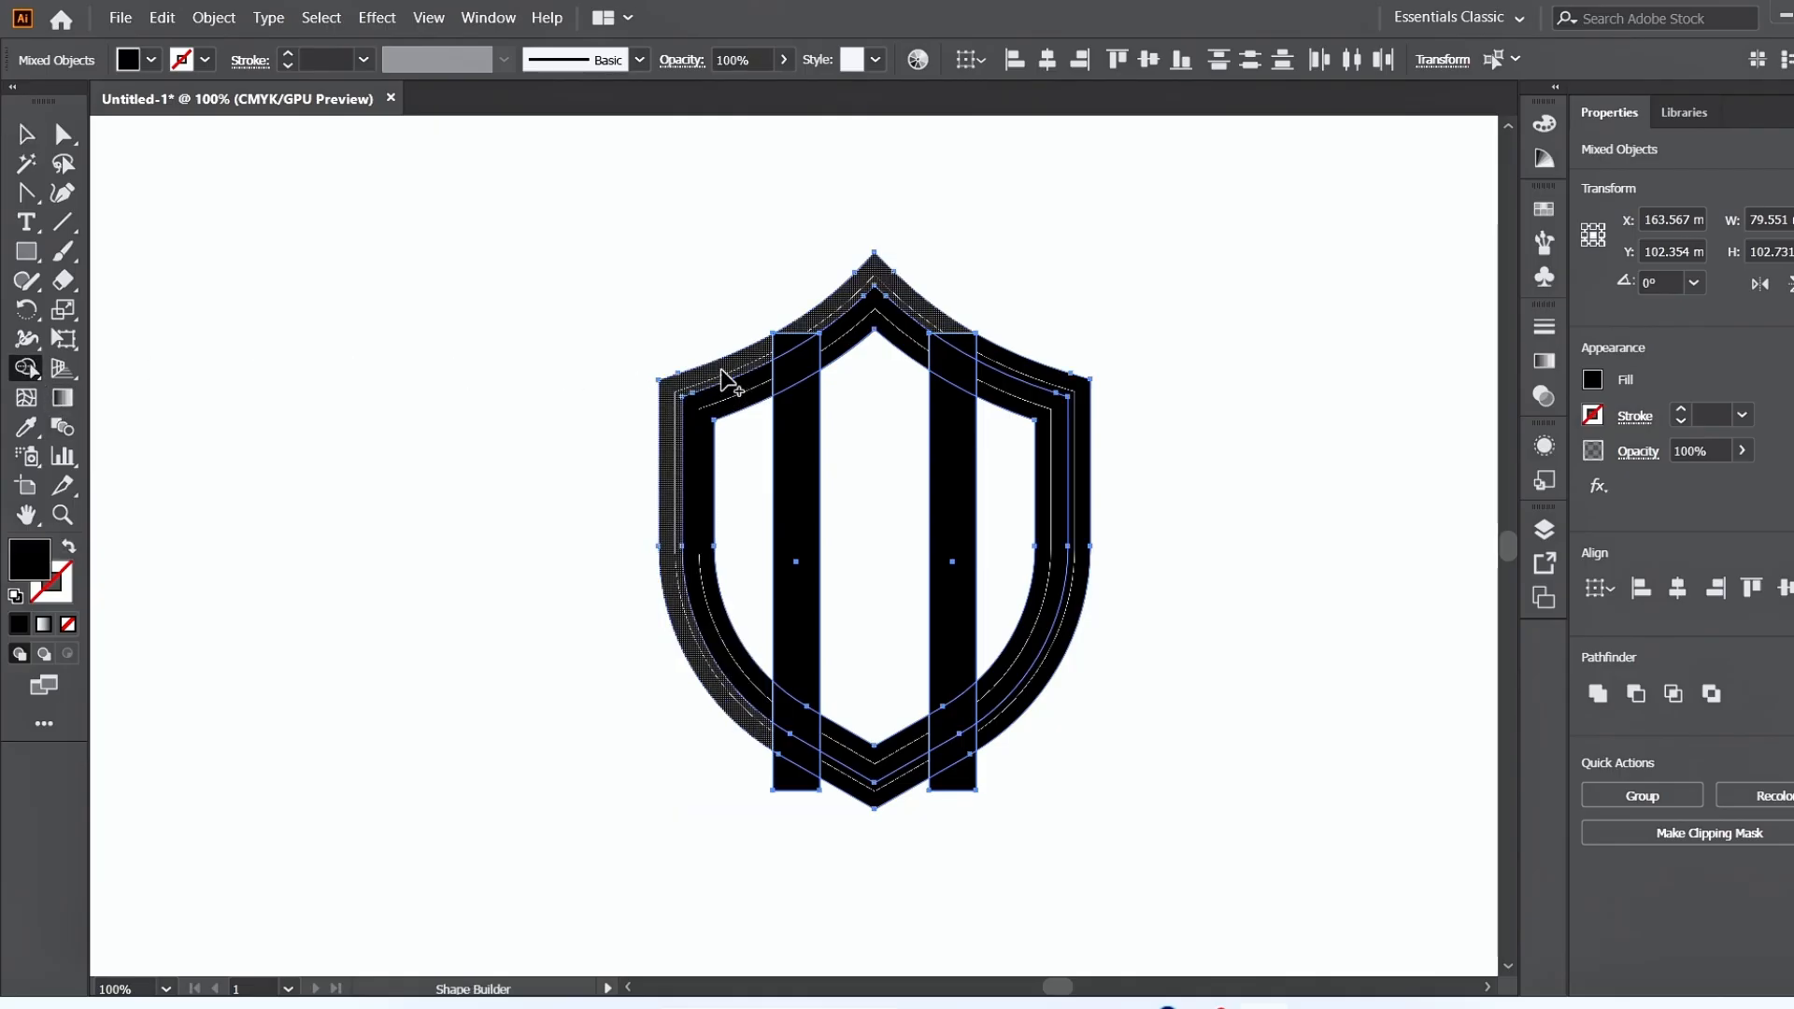
{"action": "mouse_move", "coordinate": [720, 369]}
{"action": "left_mouse_down"}
{"action": "mouse_move", "coordinate": [787, 366]}
{"action": "mouse_move", "coordinate": [783, 339]}
{"action": "mouse_move", "coordinate": [892, 308]}
{"action": "mouse_move", "coordinate": [968, 357]}
{"action": "mouse_move", "coordinate": [976, 340]}
{"action": "mouse_move", "coordinate": [988, 383]}
{"action": "left_mouse_up"}
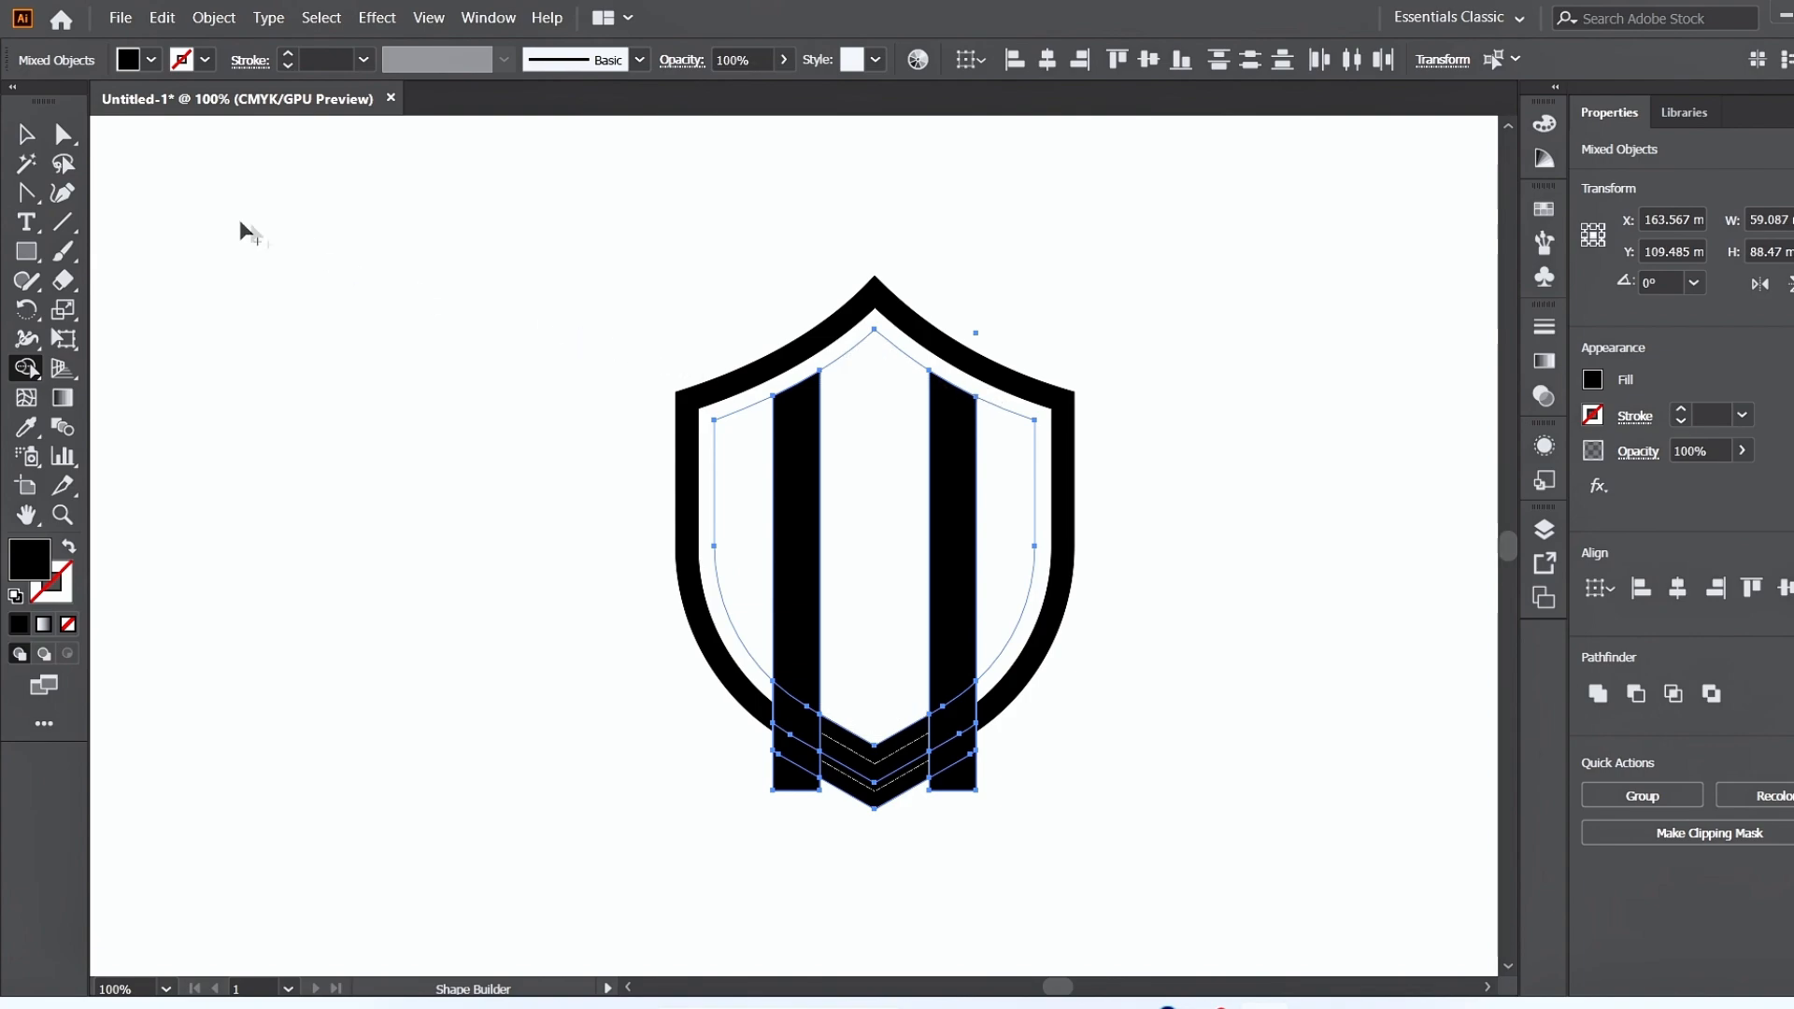
{"action": "left_click", "coordinate": [27, 134]}
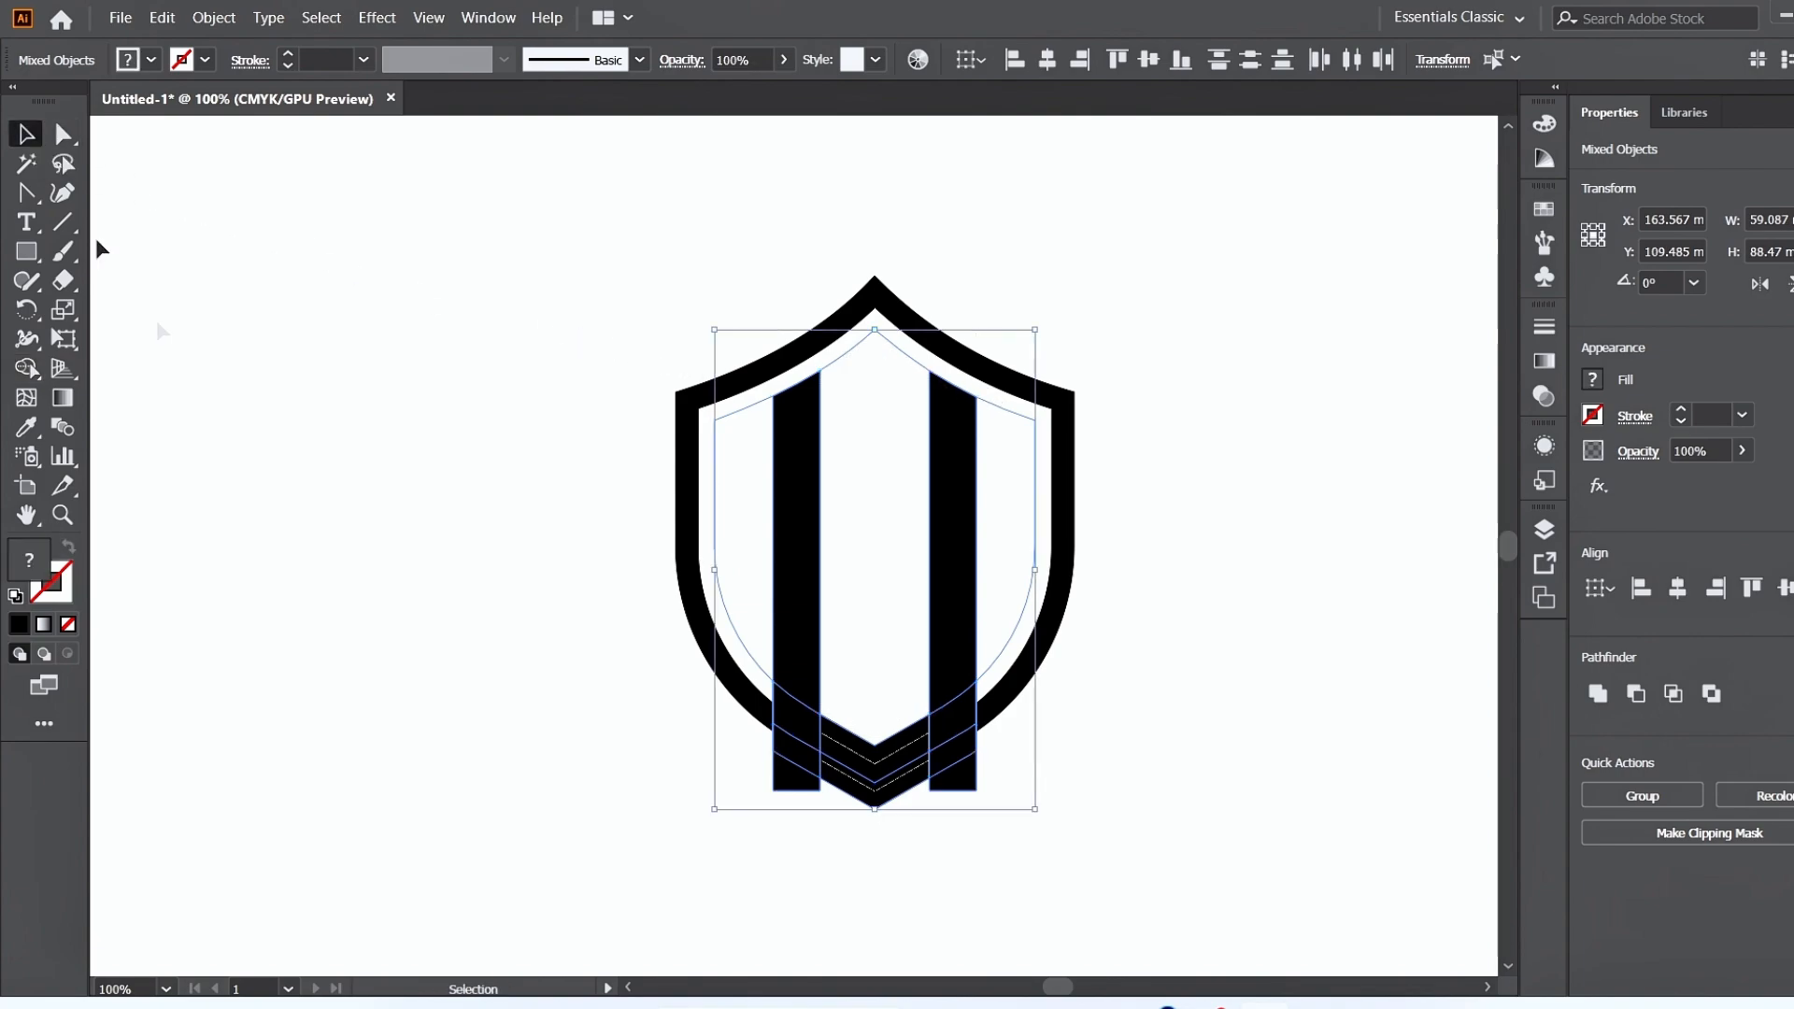
{"action": "left_click", "coordinate": [251, 462]}
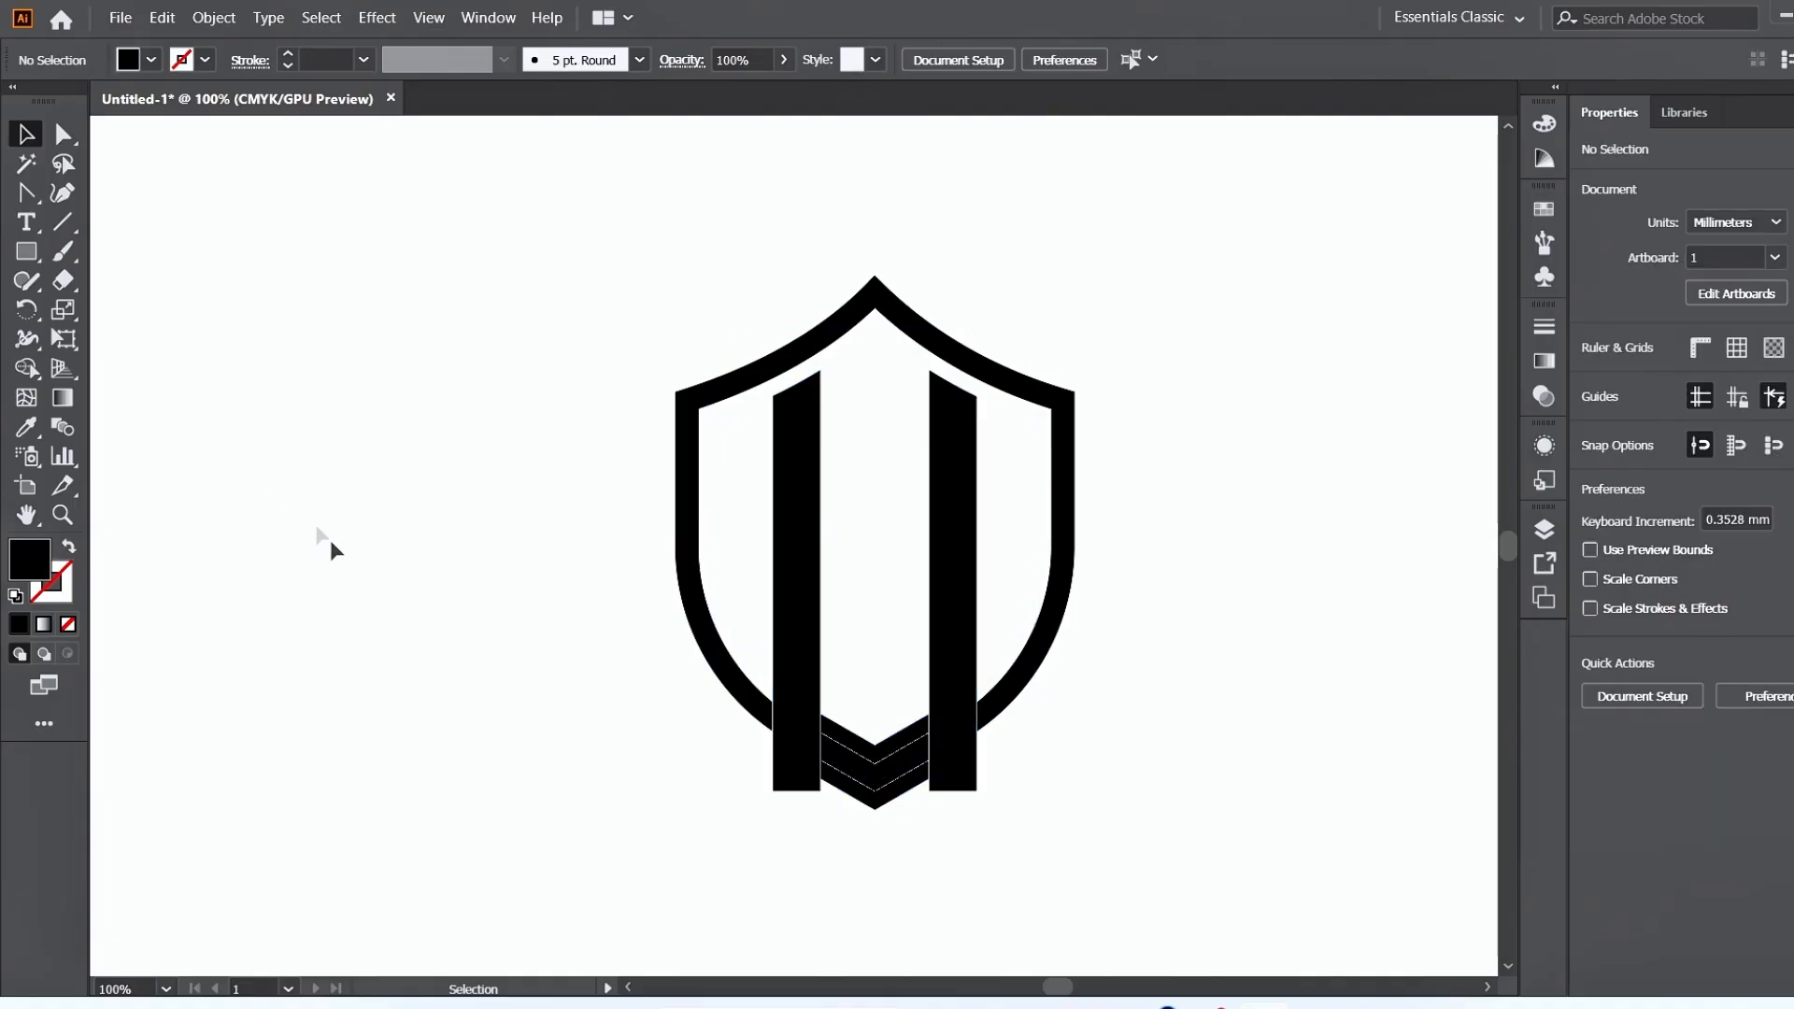
Ungroup the shield pieces and delete the leftover V-shaped offset piece at the shield's lower tip.
{"action": "left_click", "coordinate": [875, 809]}
{"action": "right_click", "coordinate": [875, 809]}
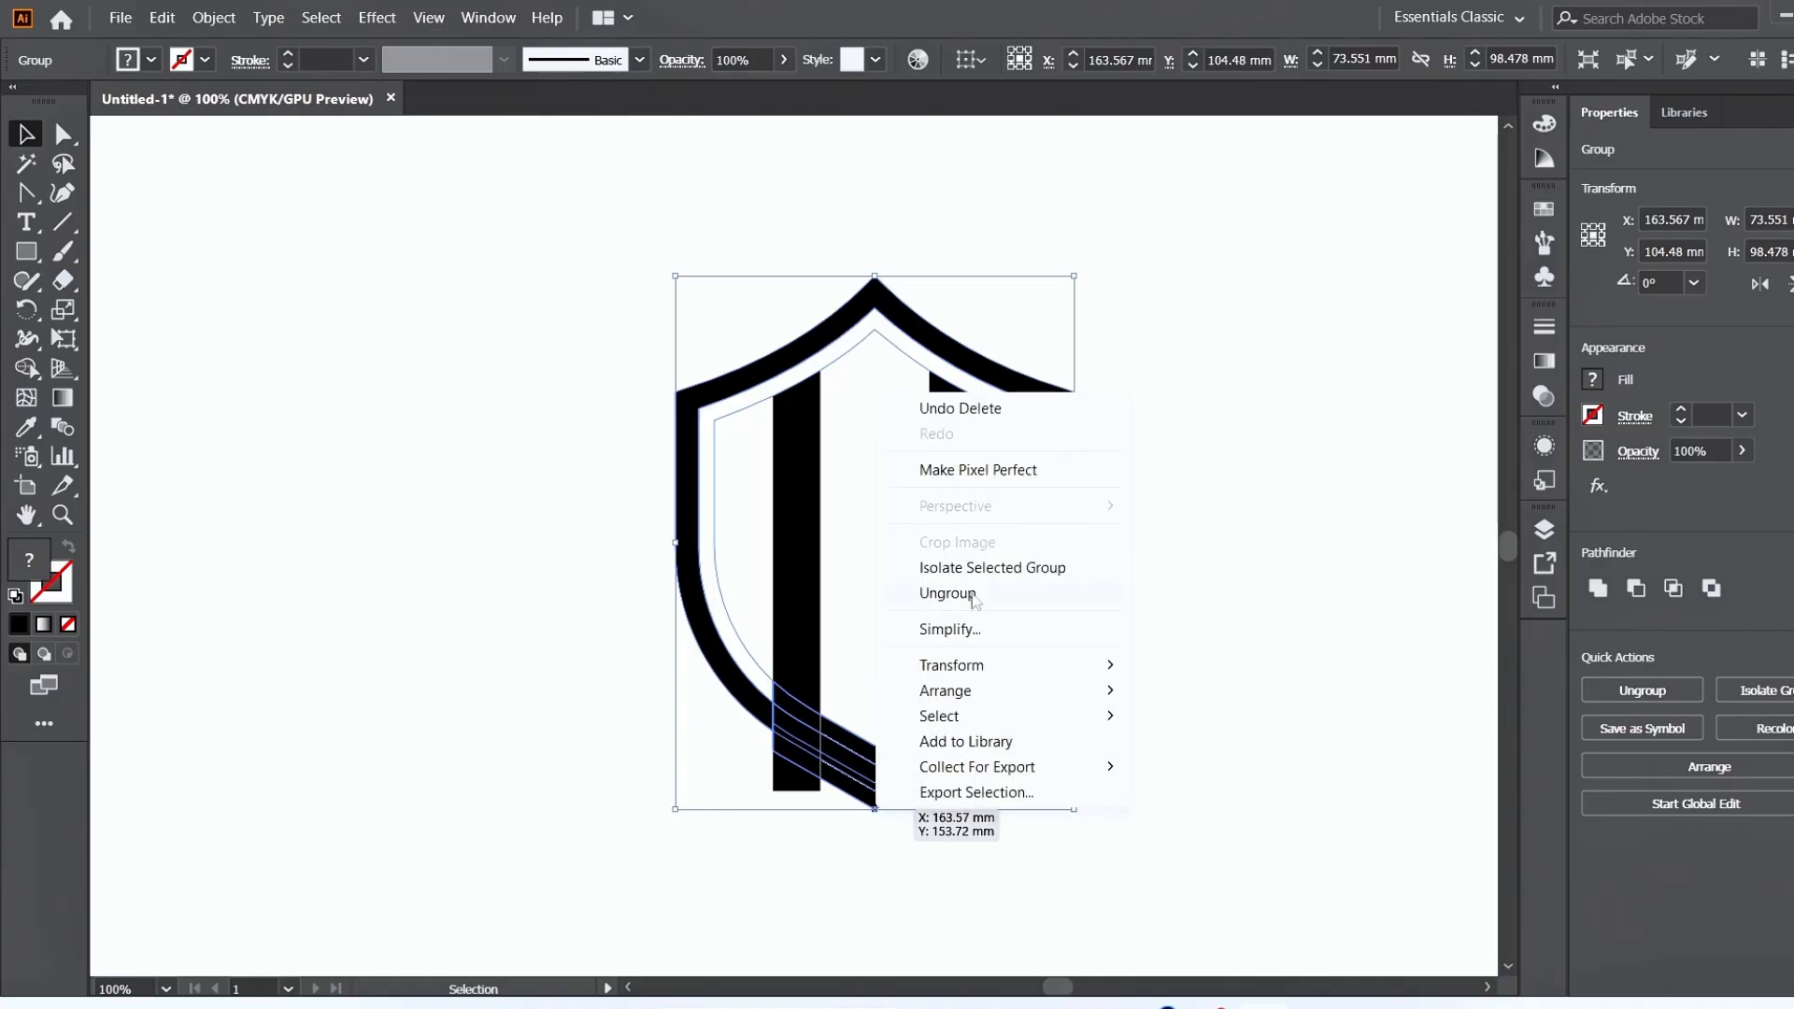
{"action": "left_click", "coordinate": [973, 594]}
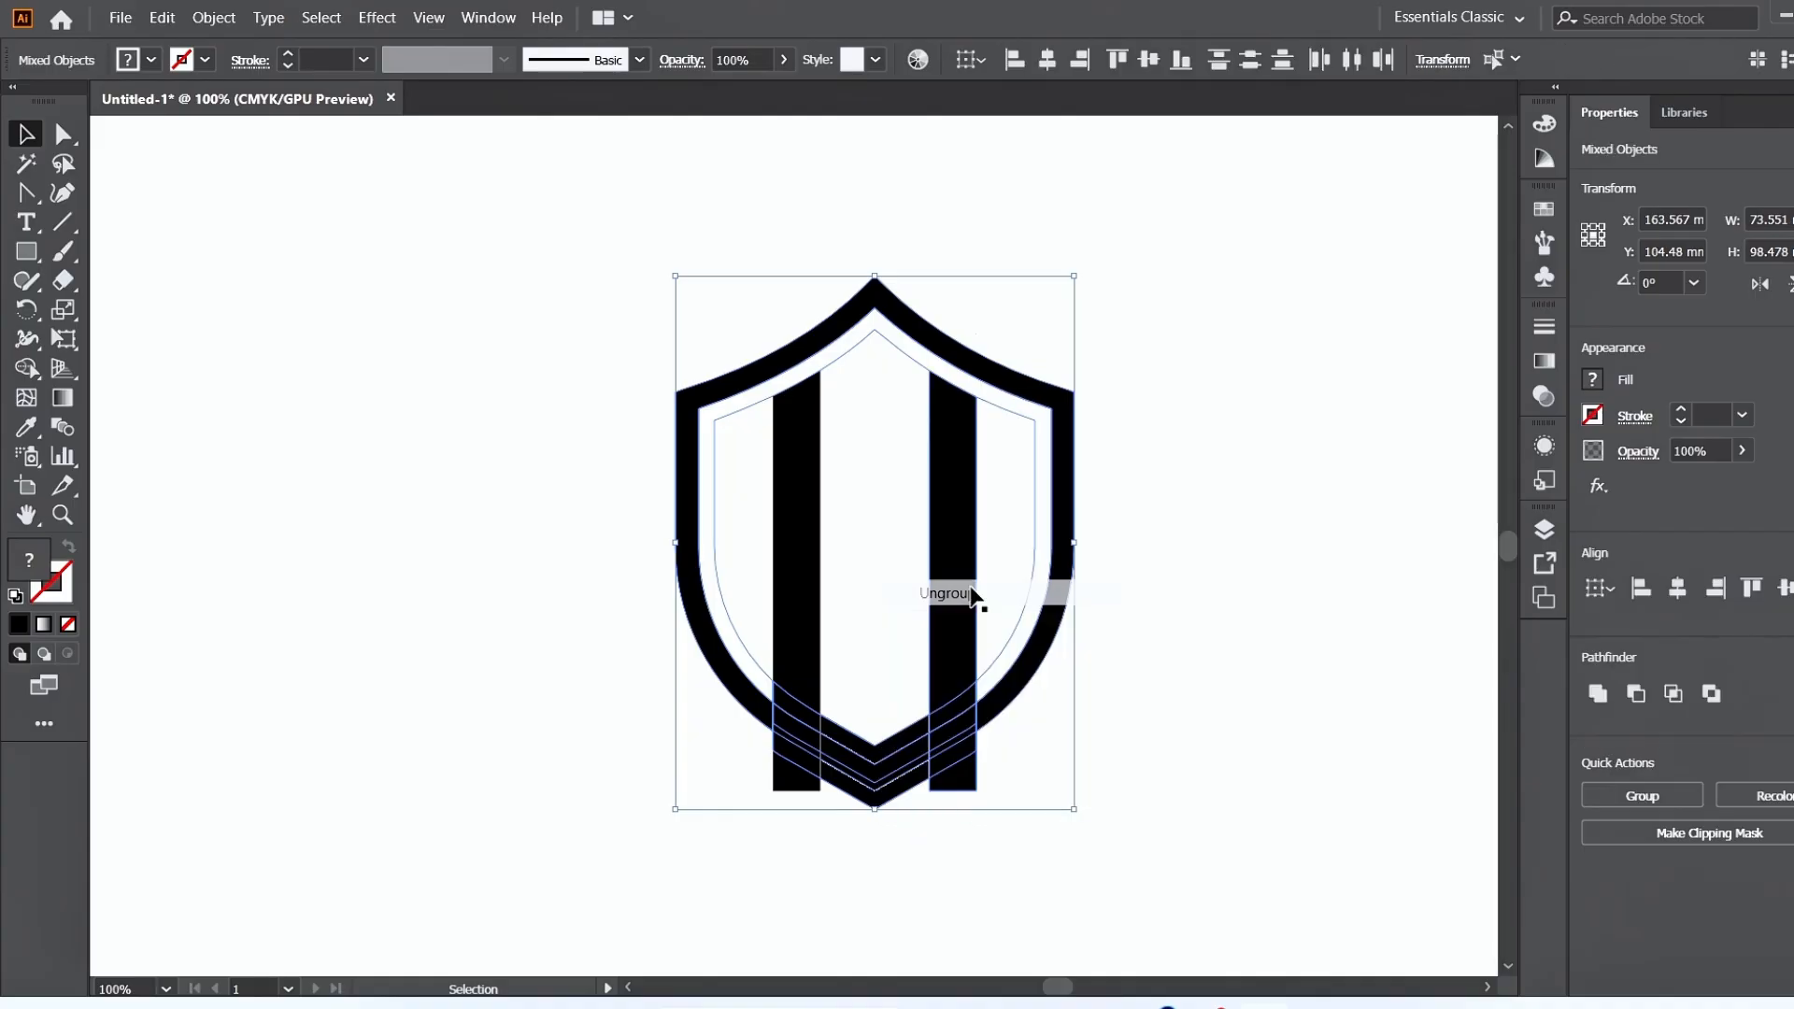
{"action": "left_click", "coordinate": [1146, 642]}
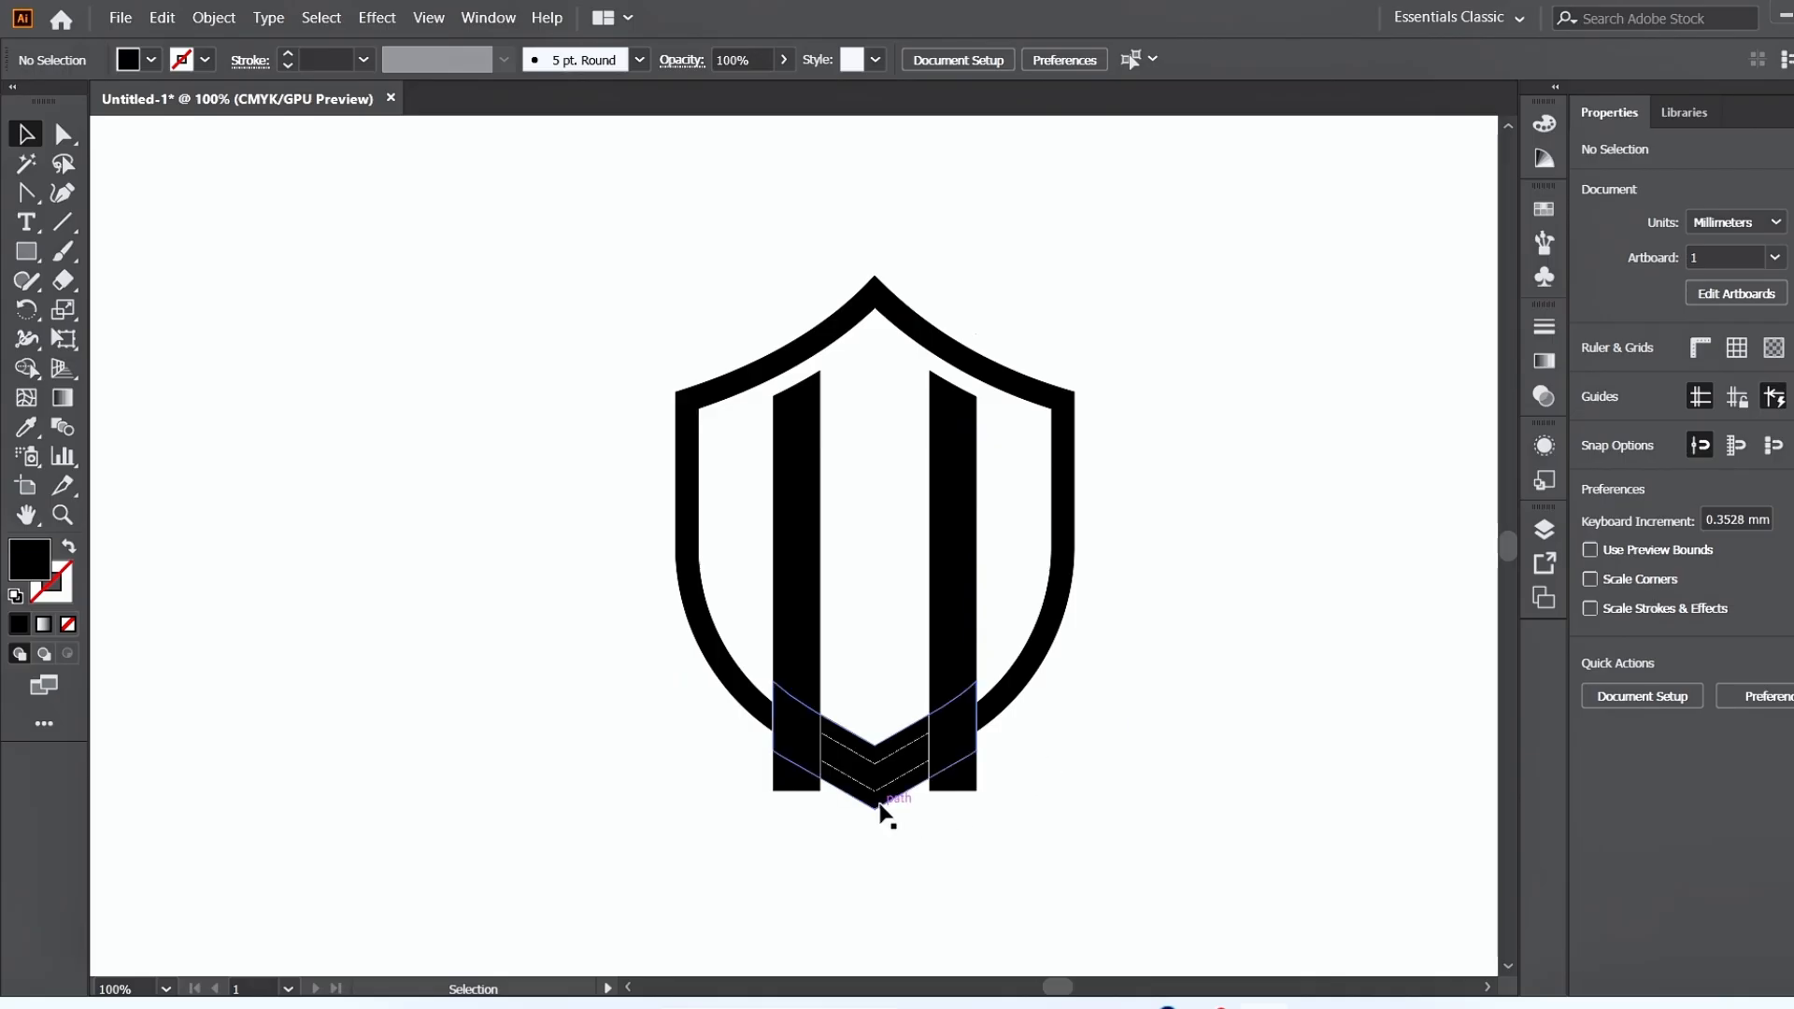
{"action": "left_click_drag", "start_coordinate": [881, 809], "coordinate": [1185, 821]}
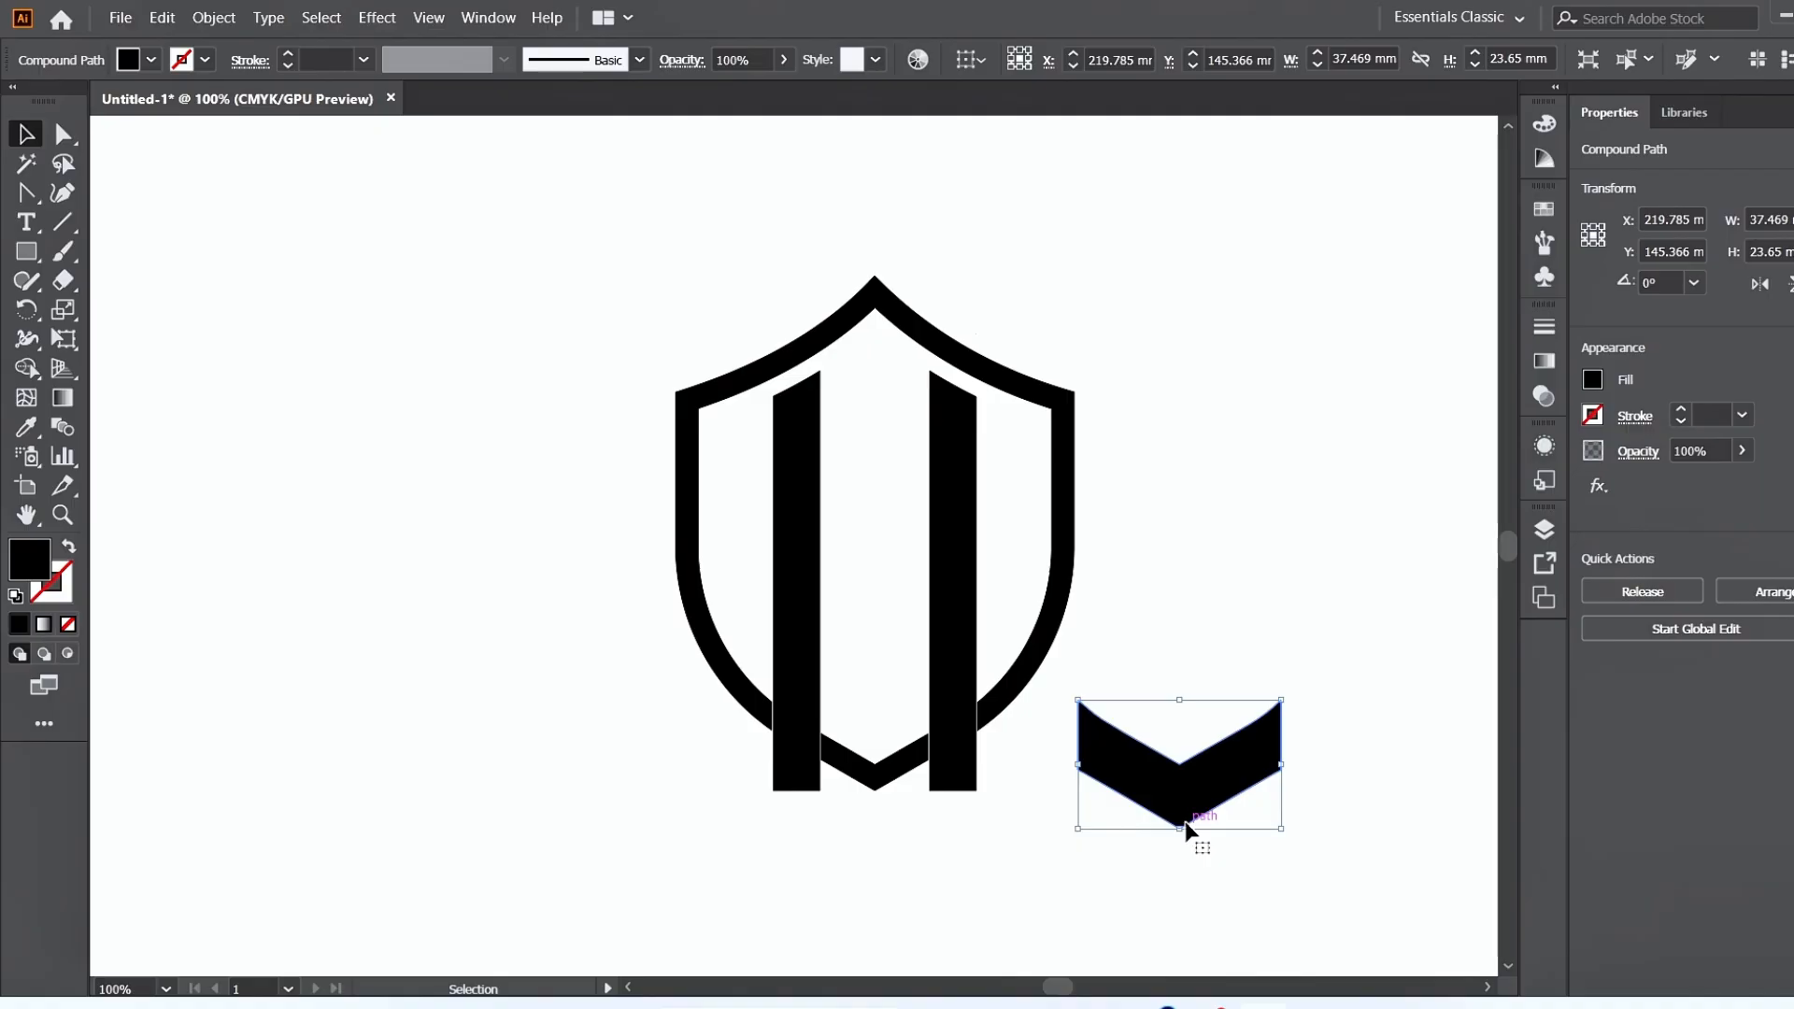
{"action": "key", "text": "Delete"}
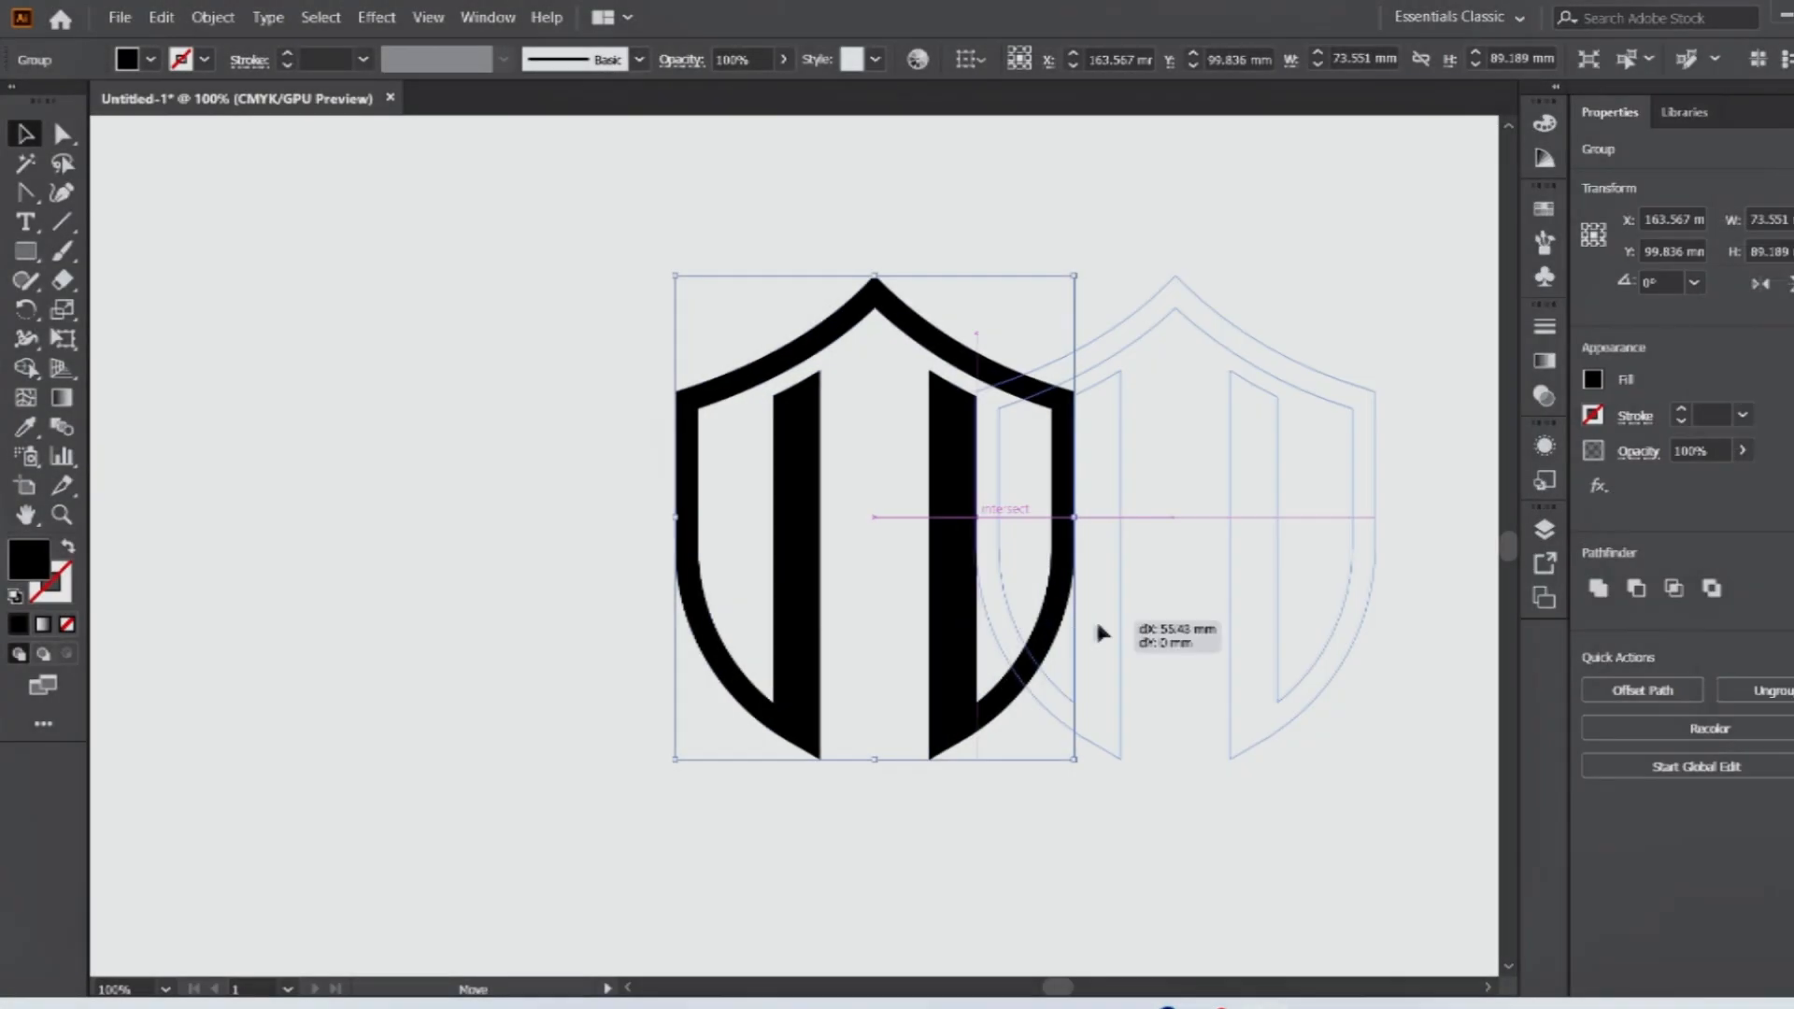
Move the shield aside and draw a separate black rectangle about 13 × 18 mm with fully rounded upper corners.
{"action": "left_click_drag", "start_coordinate": [1102, 629], "coordinate": [1126, 631]}
{"action": "left_click", "coordinate": [785, 584]}
{"action": "left_click", "coordinate": [28, 254]}
{"action": "left_click_drag", "start_coordinate": [33, 257], "coordinate": [112, 254]}
{"action": "left_click_drag", "start_coordinate": [387, 333], "coordinate": [460, 434]}
{"action": "key", "text": "a"}
{"action": "left_click_drag", "start_coordinate": [497, 296], "coordinate": [425, 375]}
{"action": "left_click", "coordinate": [25, 136]}
{"action": "left_click", "coordinate": [349, 470]}
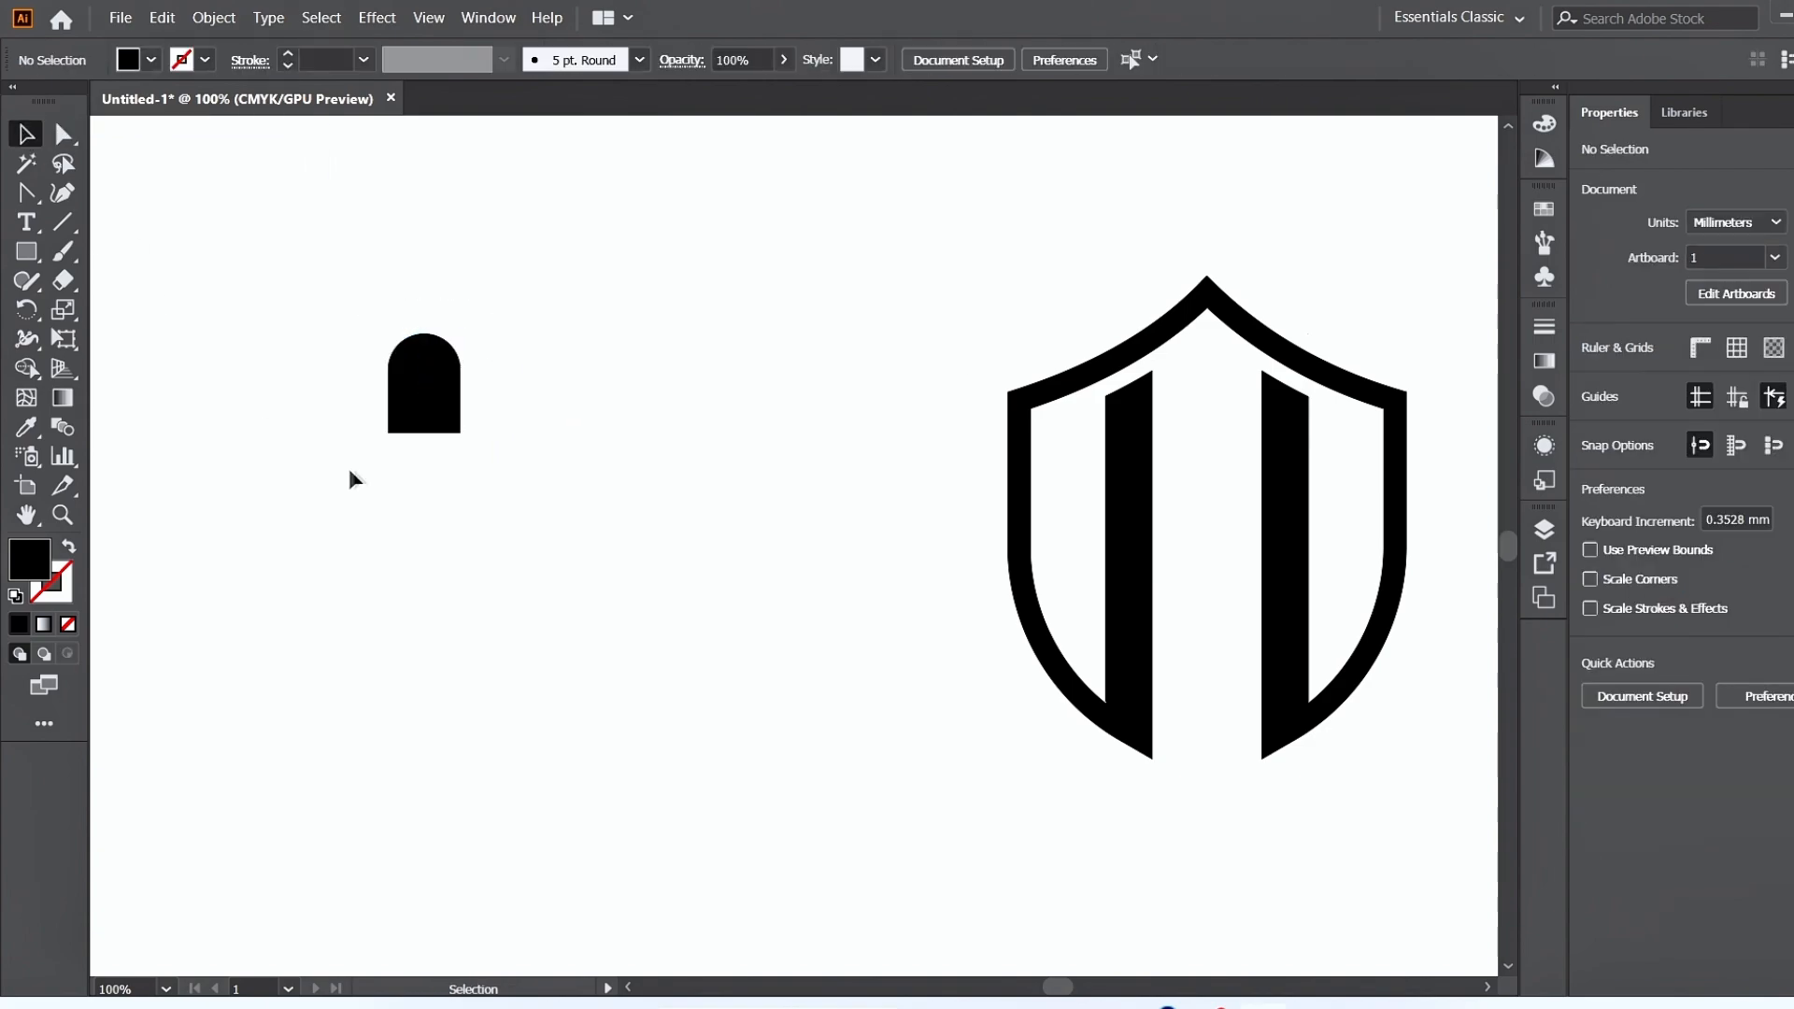
Rotate the rounded rectangle 45° counterclockwise and make a copy reflected across the vertical axis.
{"action": "left_click", "coordinate": [453, 402]}
{"action": "left_click_drag", "start_coordinate": [473, 437], "coordinate": [496, 388]}
{"action": "key", "text": "ctrl+="}
{"action": "key", "text": "ctrl+="}
{"action": "key", "text": "ctrl+="}
{"action": "key", "text": "ctrl+="}
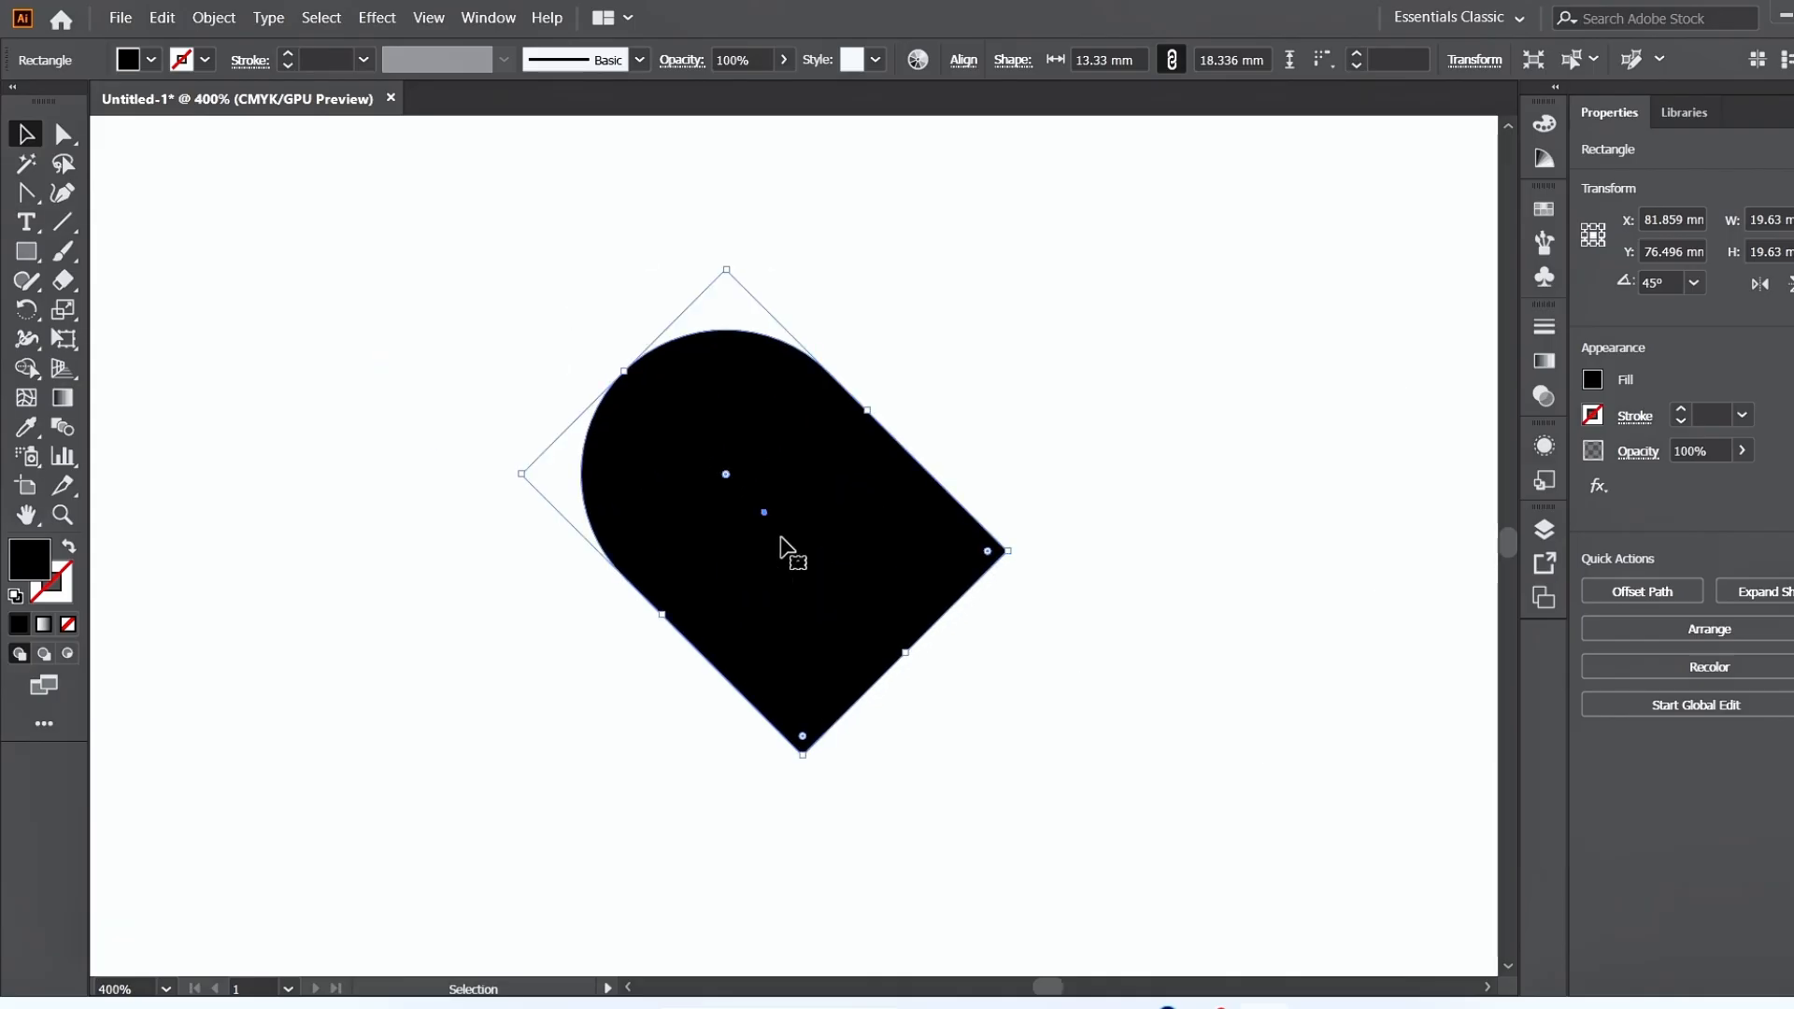
{"action": "right_click", "coordinate": [861, 513]}
{"action": "mouse_move", "coordinate": [883, 390]}
{"action": "left_click", "coordinate": [1135, 481]}
{"action": "left_click", "coordinate": [1239, 578]}
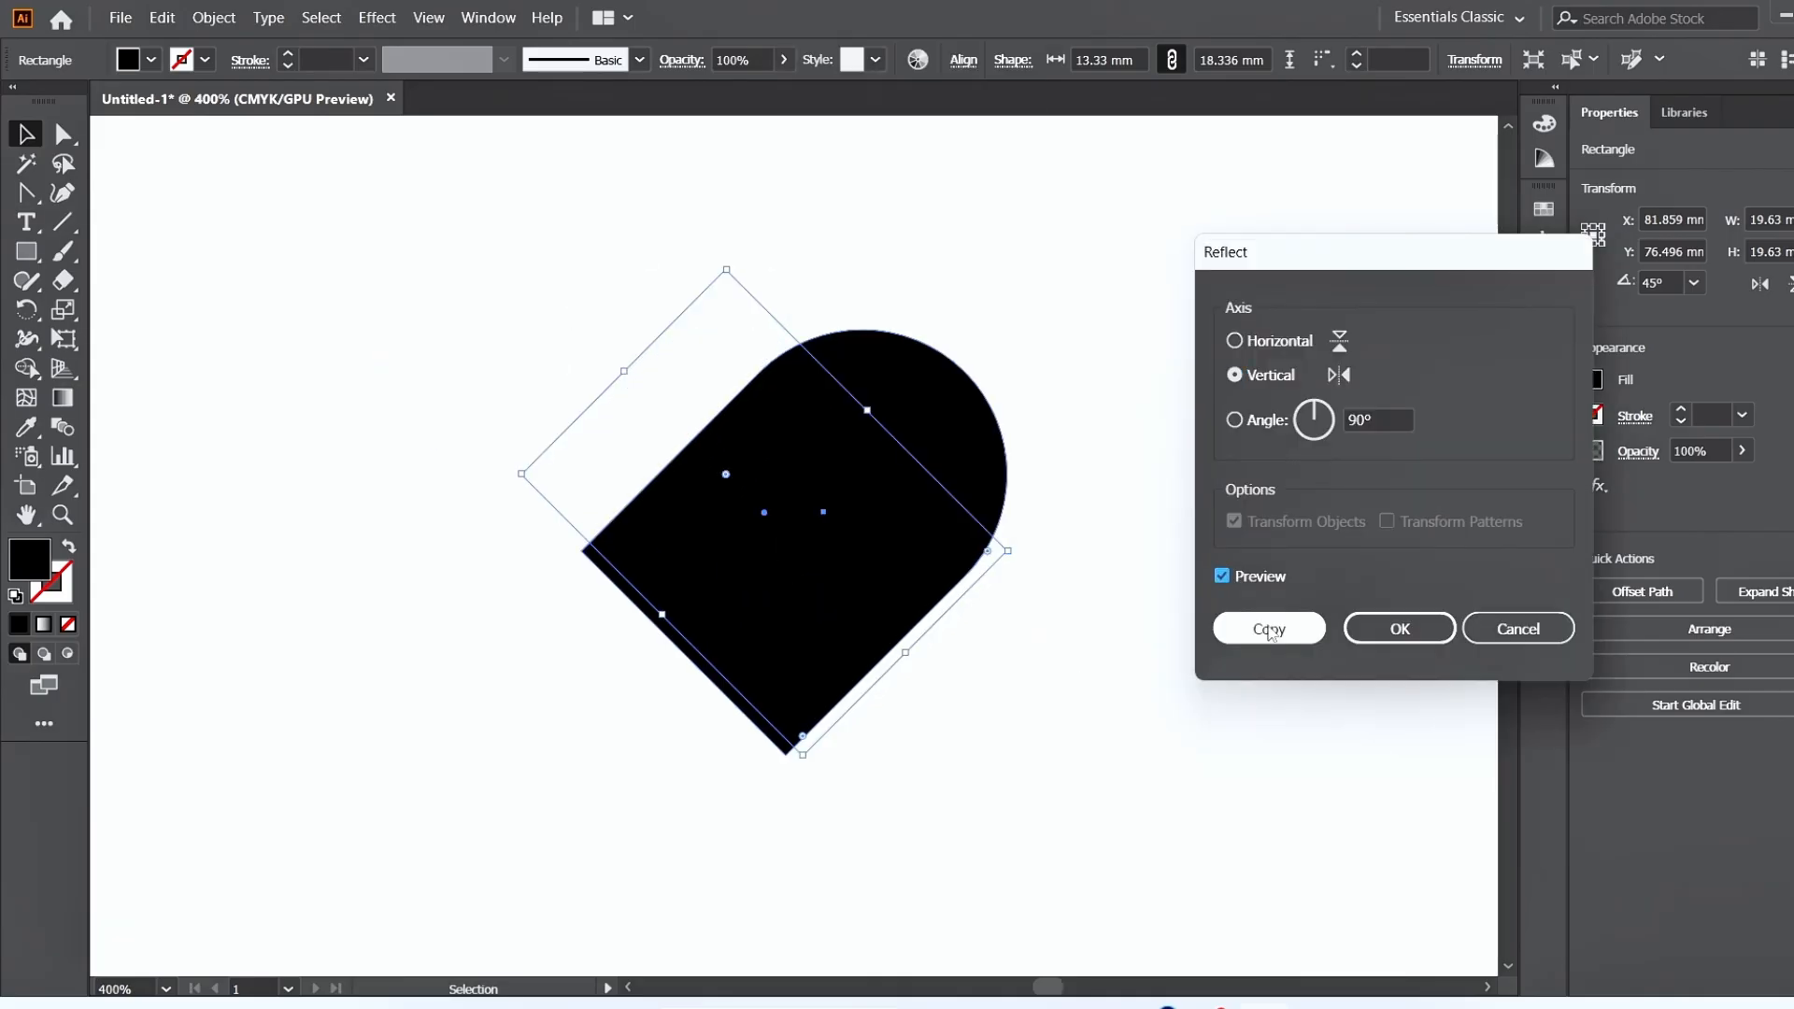
{"action": "left_click", "coordinate": [1257, 629]}
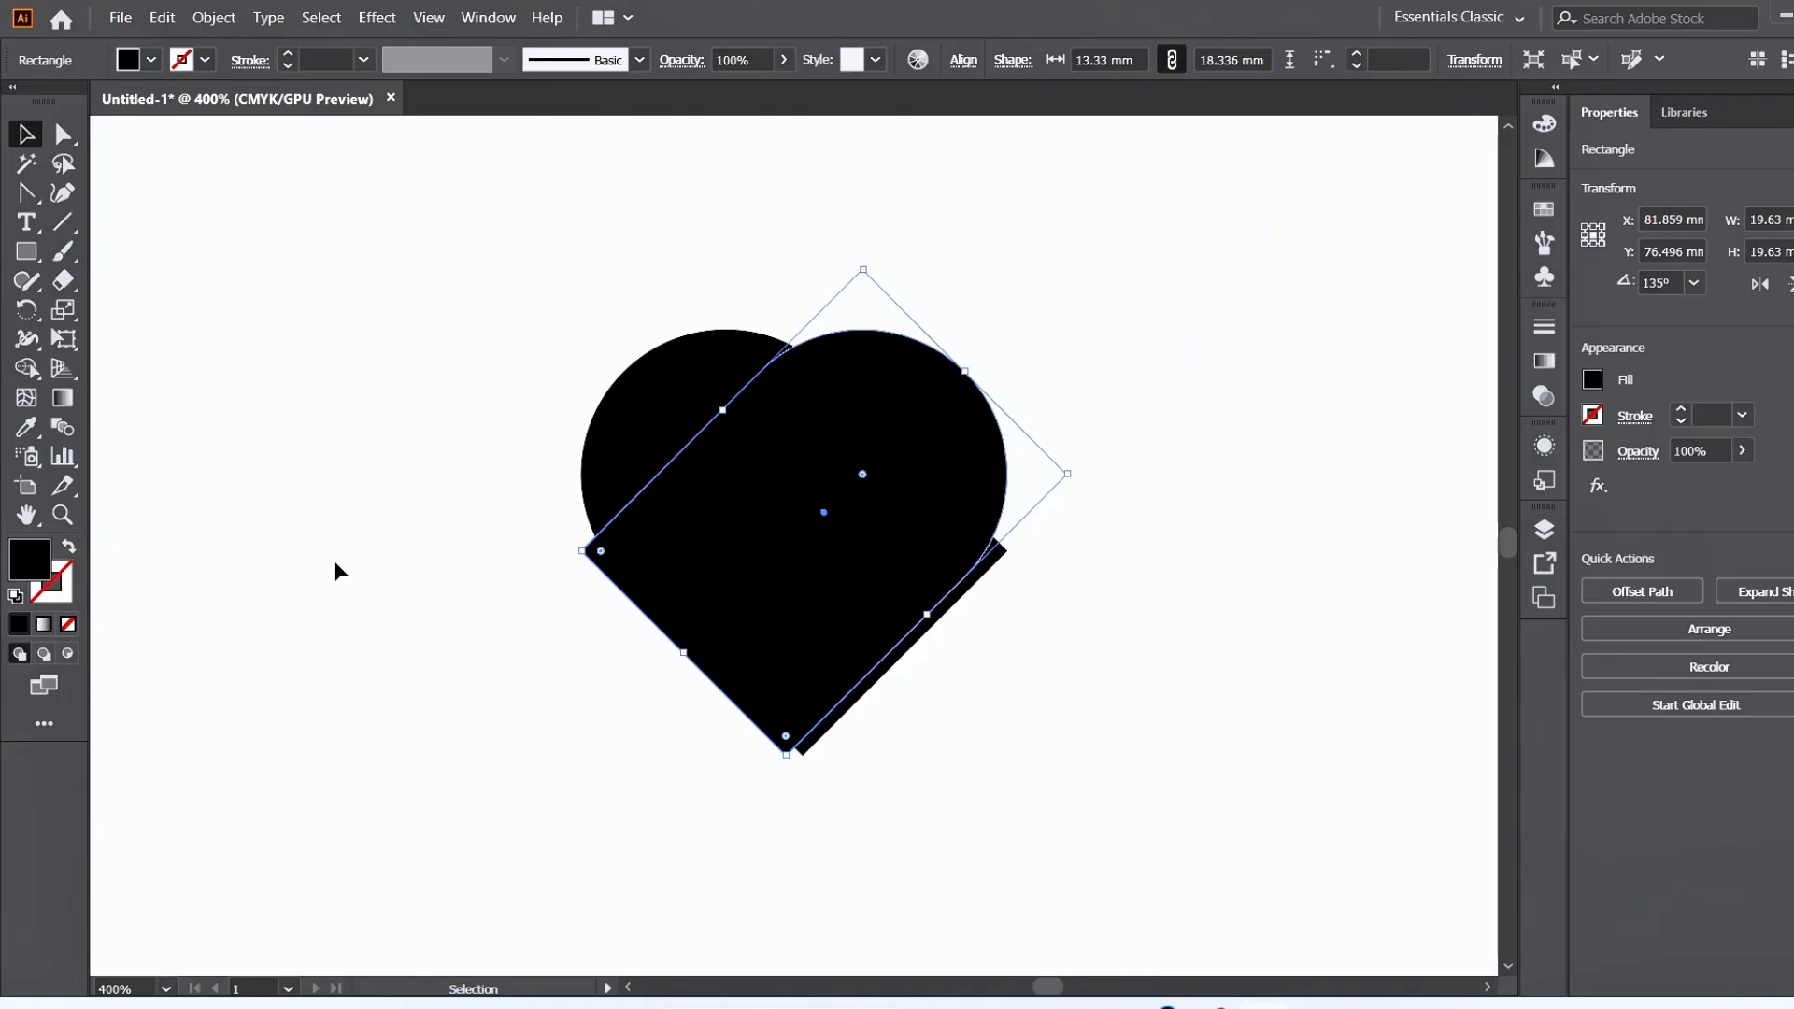
Shift the reflected copy sideways to form a symmetrical heart about 23 mm wide and unite both shapes.
{"action": "key", "text": "Right"}
{"action": "key", "text": "Right"}
{"action": "key", "text": "Right"}
{"action": "key", "text": "Right"}
{"action": "key", "text": "Right"}
{"action": "key", "text": "Right"}
{"action": "key", "text": "Right"}
{"action": "key", "text": "Right"}
{"action": "key", "text": "Right"}
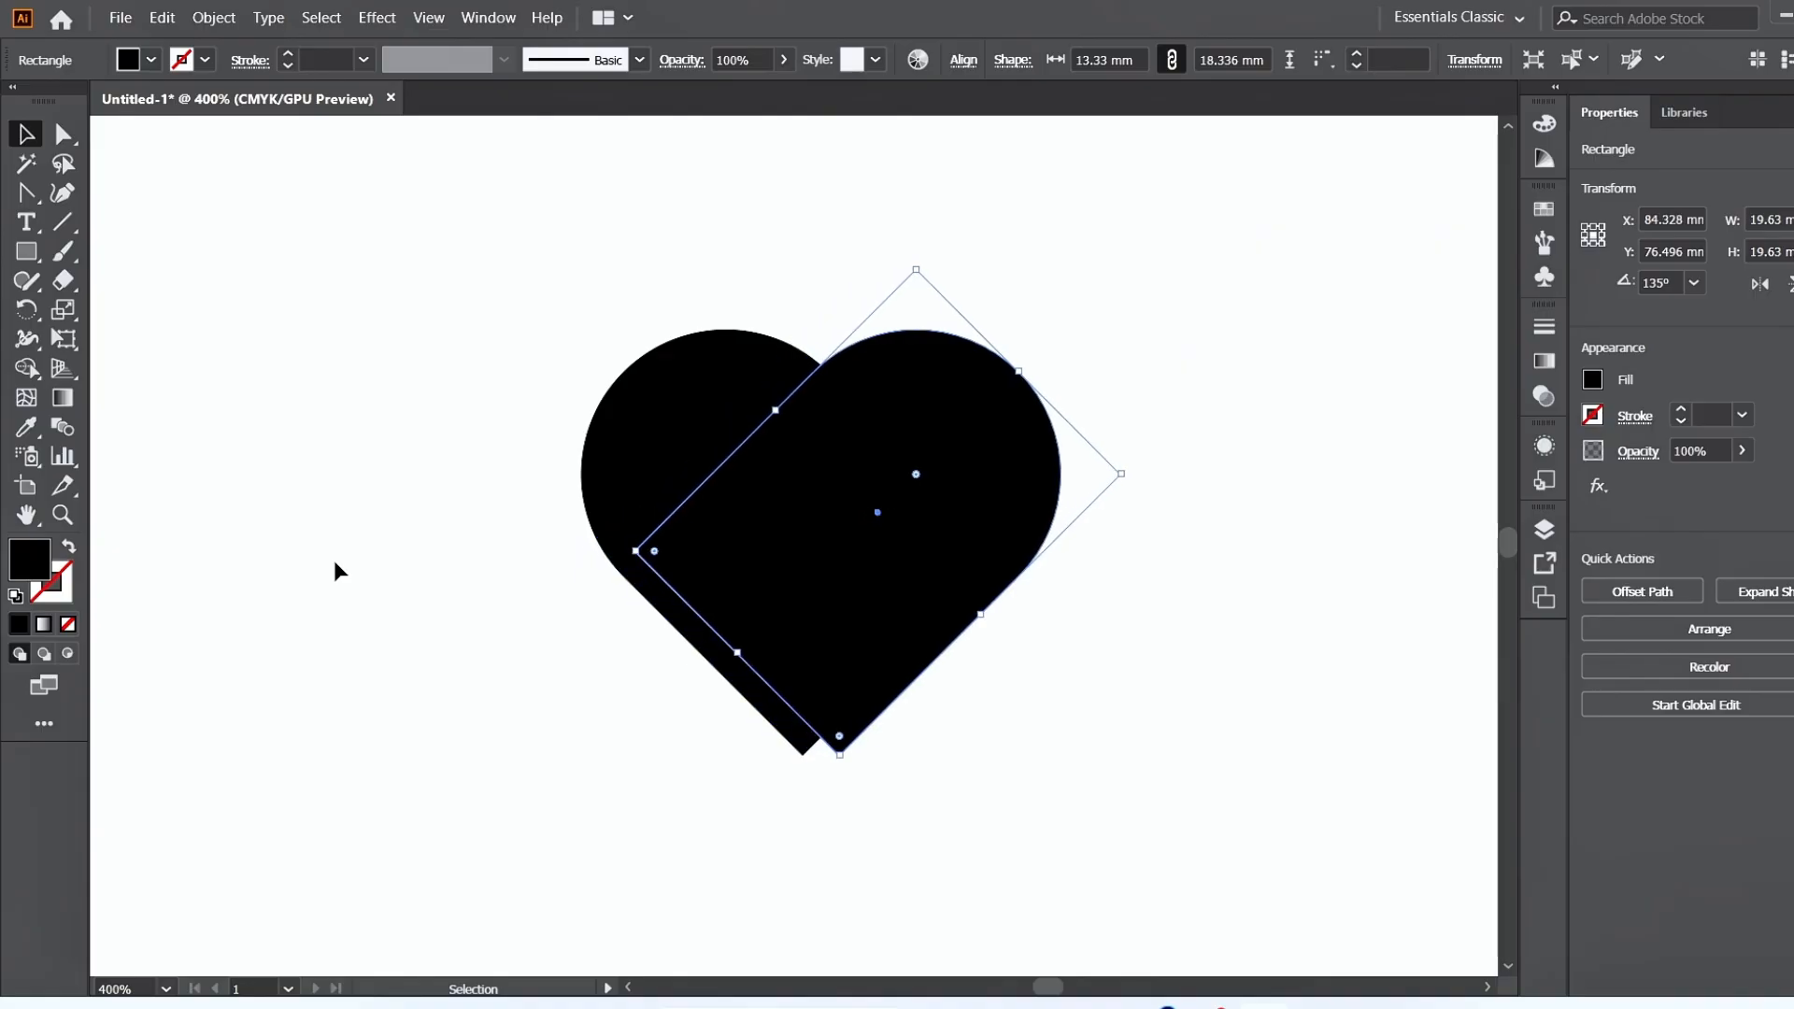
{"action": "left_click_drag", "start_coordinate": [1132, 358], "coordinate": [529, 776]}
{"action": "left_click", "coordinate": [1599, 697]}
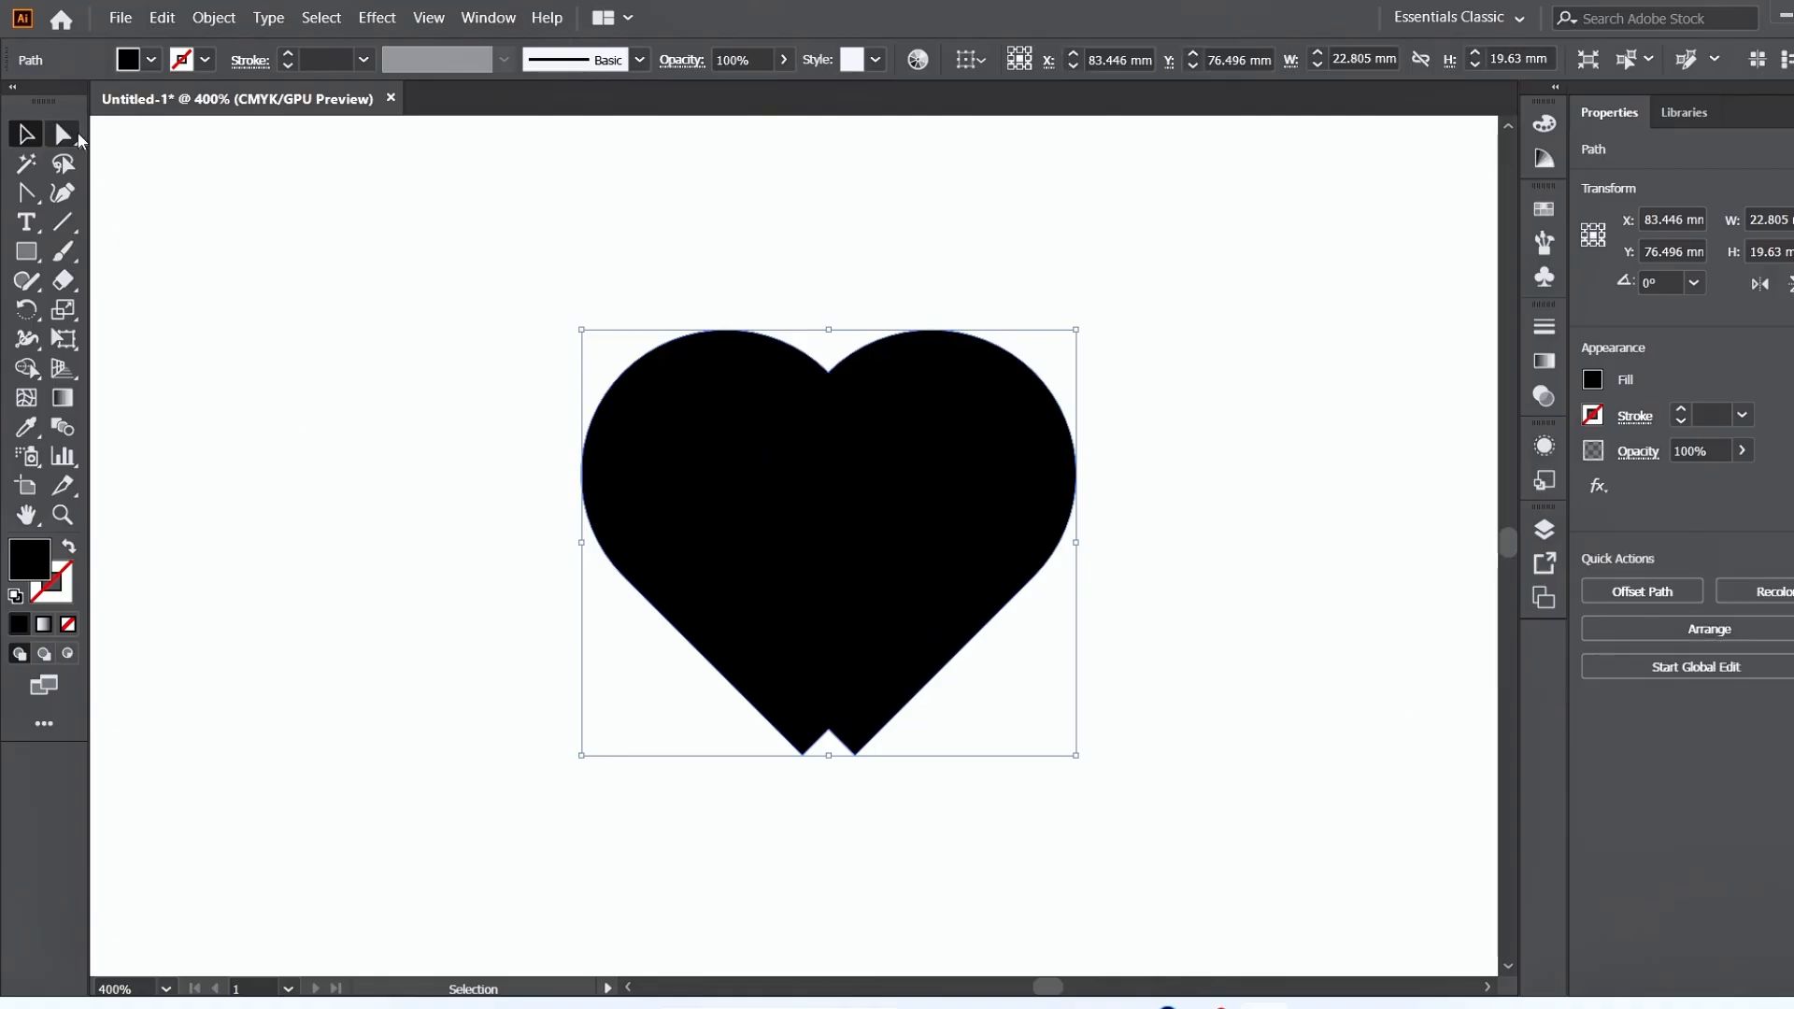
Pull the notch anchor at the heart's base down to form a single pointed tip, making it about 21 mm high.
{"action": "left_click", "coordinate": [62, 133]}
{"action": "left_click_drag", "start_coordinate": [829, 733], "coordinate": [828, 777]}
{"action": "left_click", "coordinate": [344, 466]}
{"action": "left_click", "coordinate": [749, 488]}
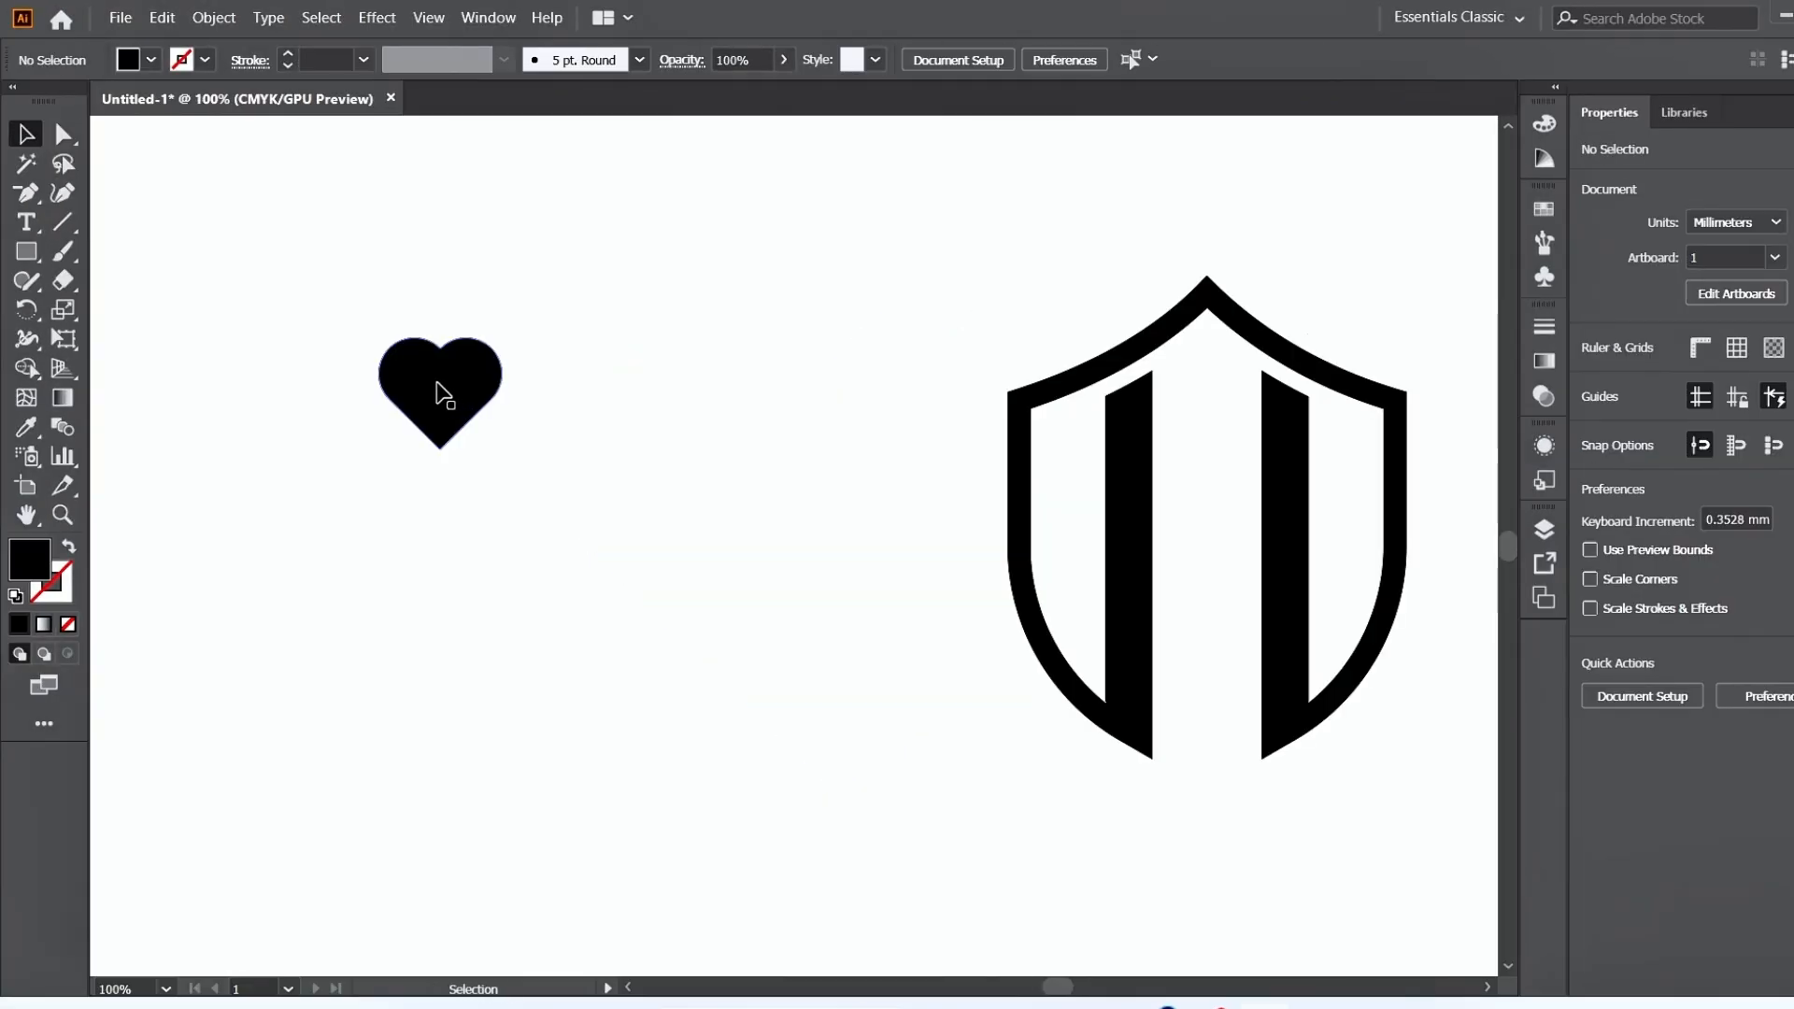
Place the heart centred over the lower part of the shield's bars and enlarge it to about 28 × 25 mm.
{"action": "left_click_drag", "start_coordinate": [439, 391], "coordinate": [1202, 647]}
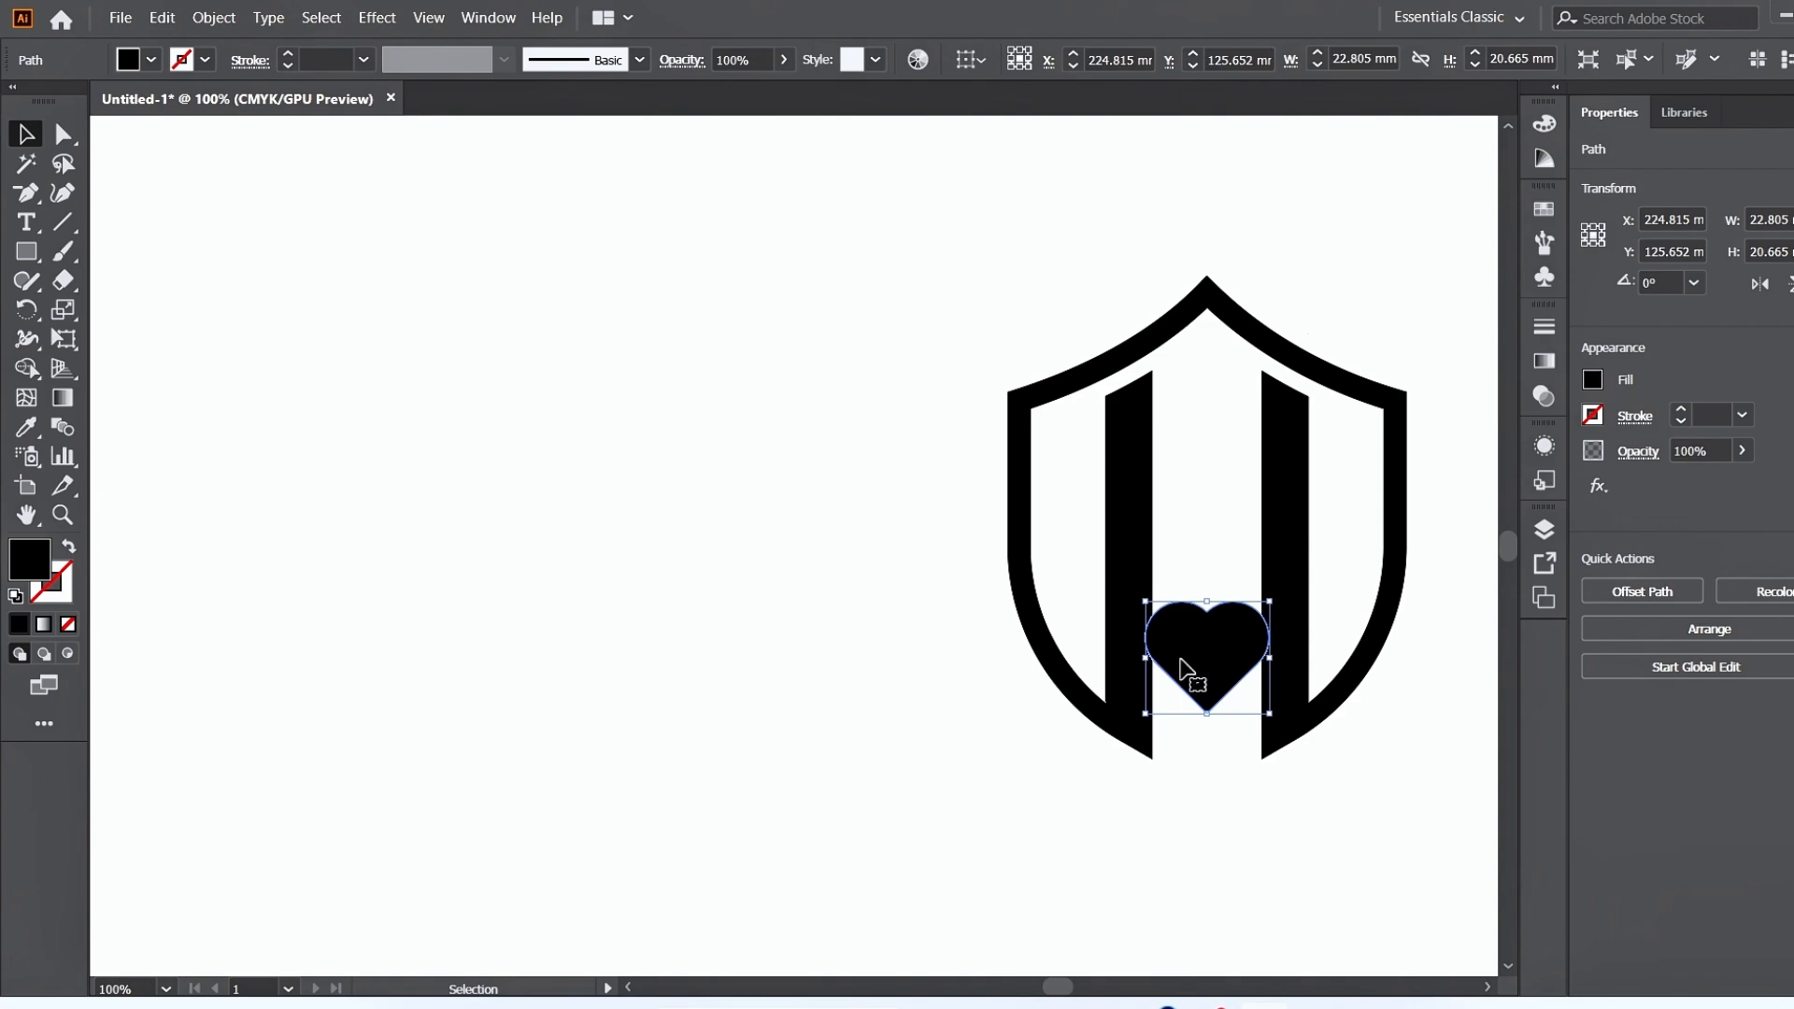
{"action": "left_click_drag", "start_coordinate": [1215, 666], "coordinate": [1212, 653]}
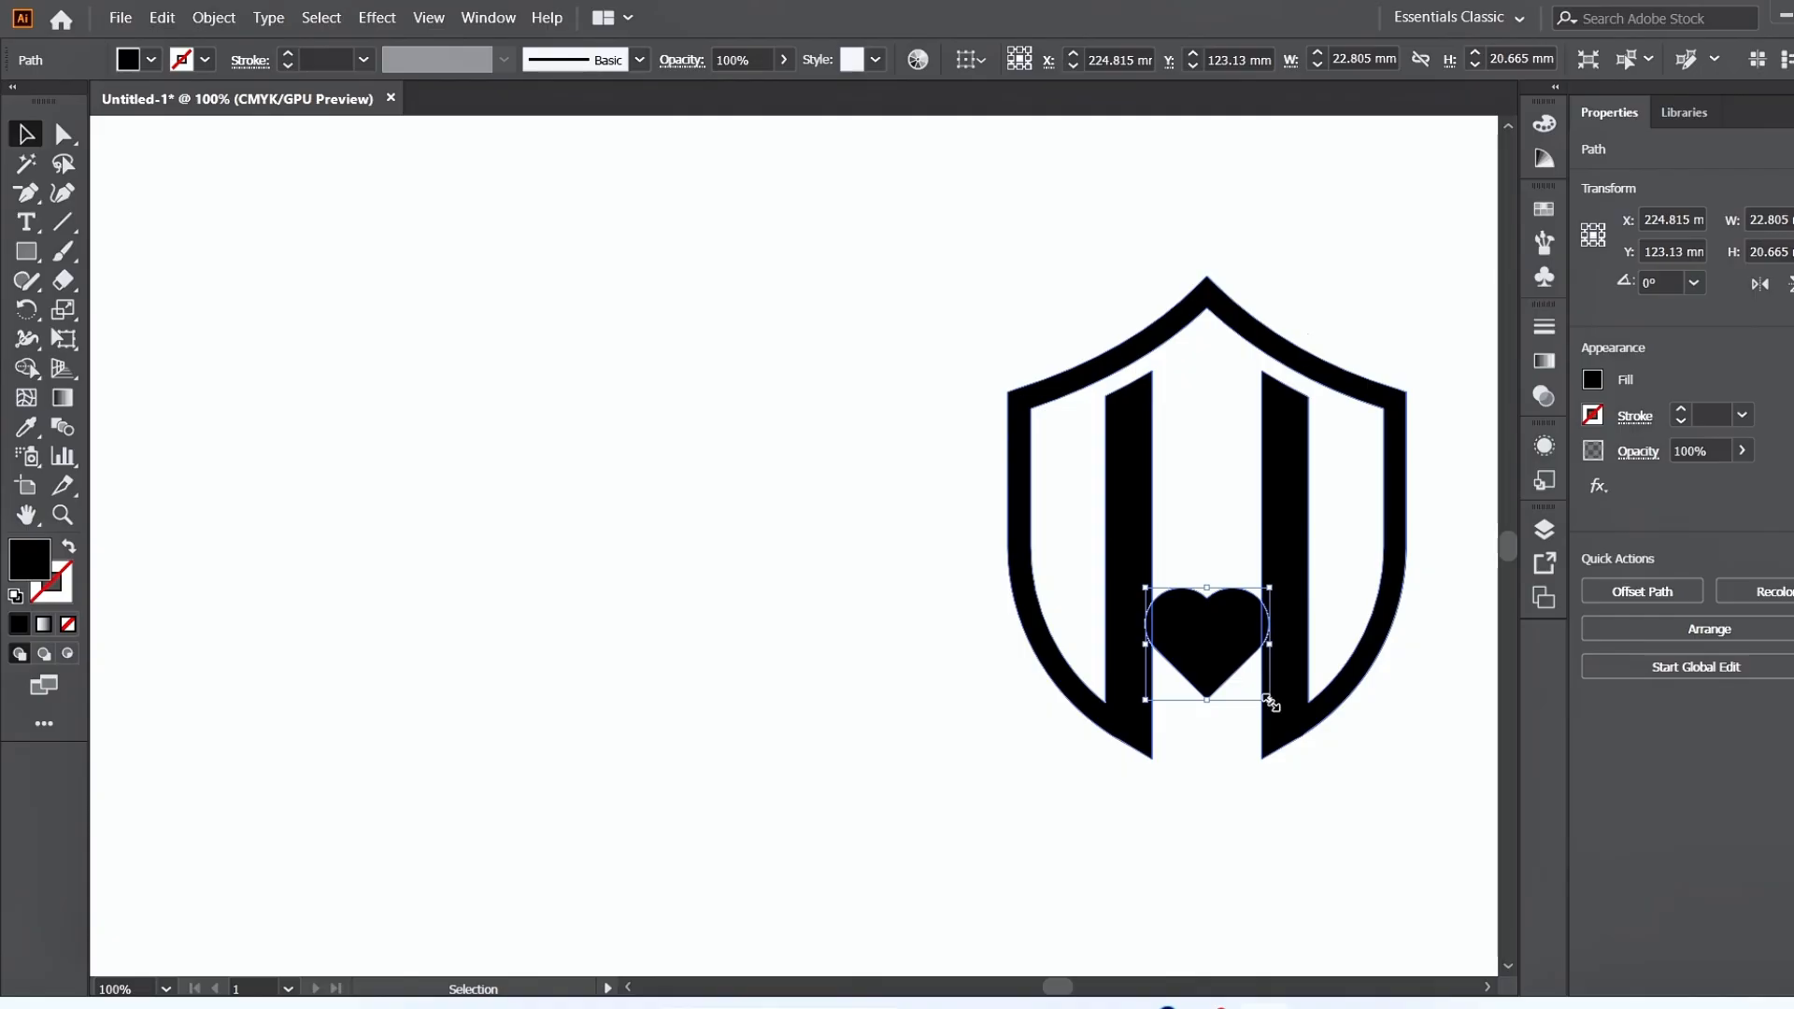
{"action": "left_click_drag", "start_coordinate": [1269, 700], "coordinate": [1269, 700]}
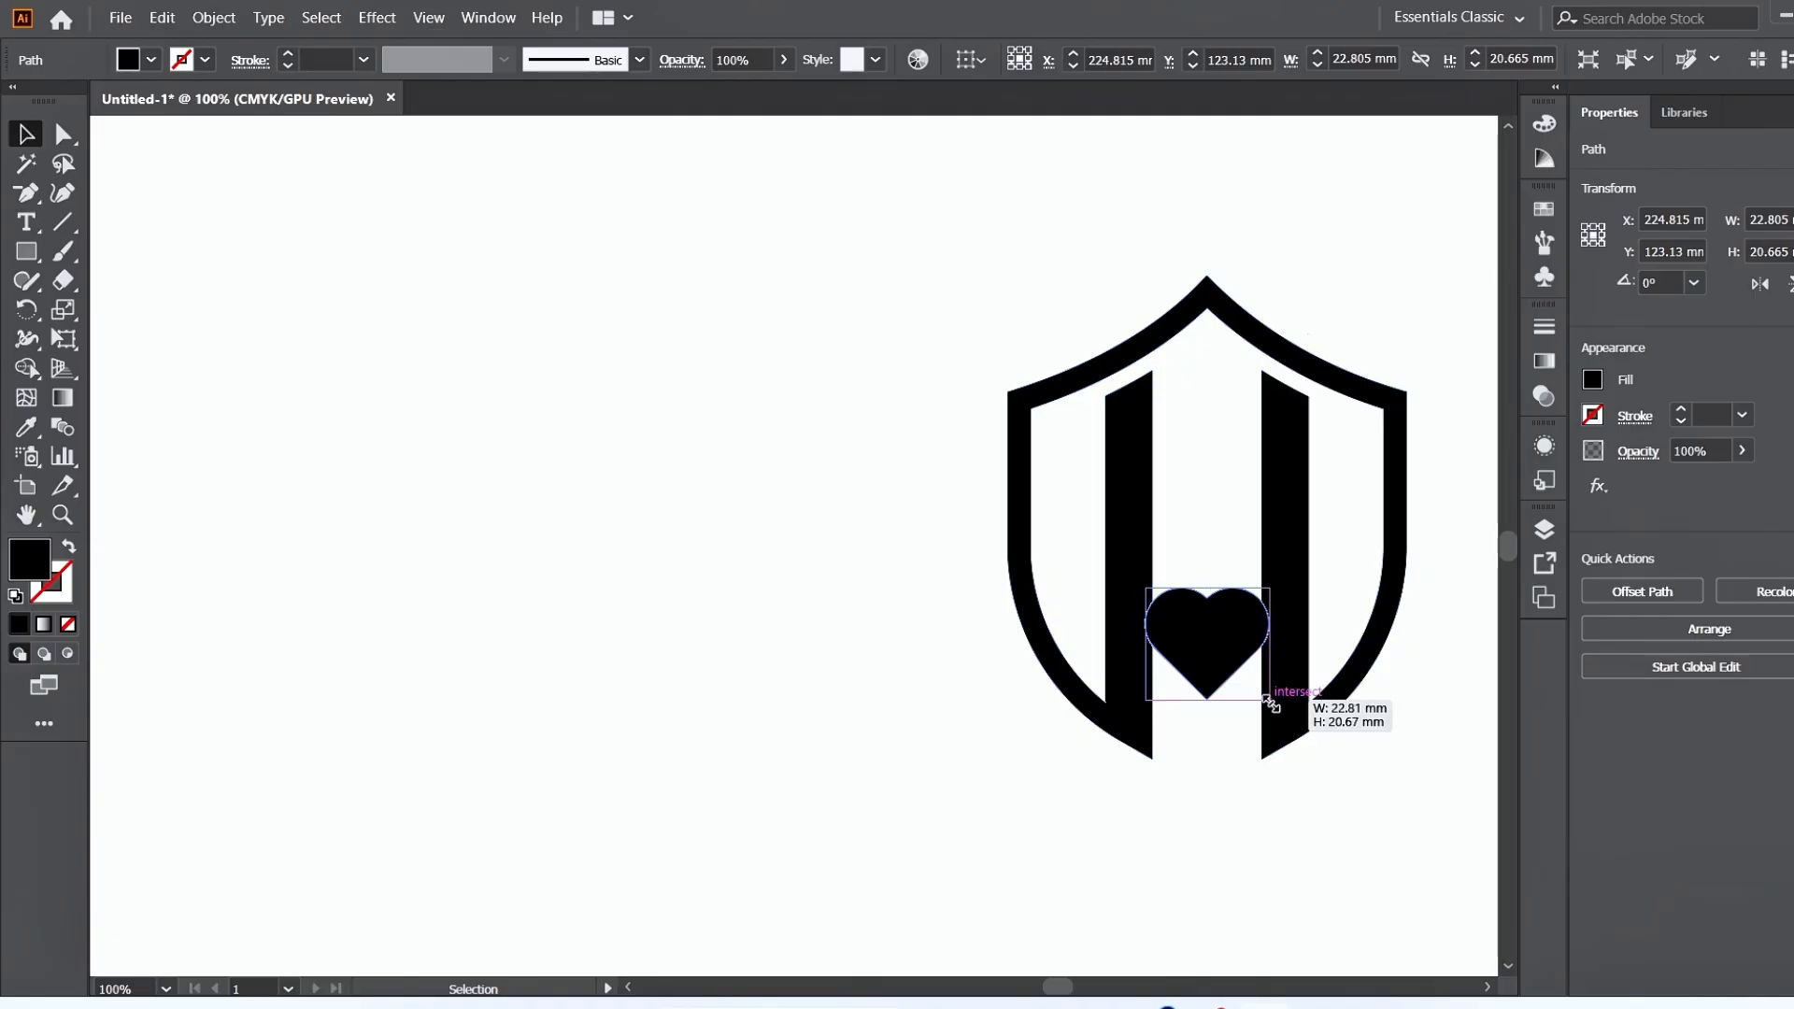
{"action": "left_click_drag", "start_coordinate": [1271, 701], "coordinate": [1288, 713]}
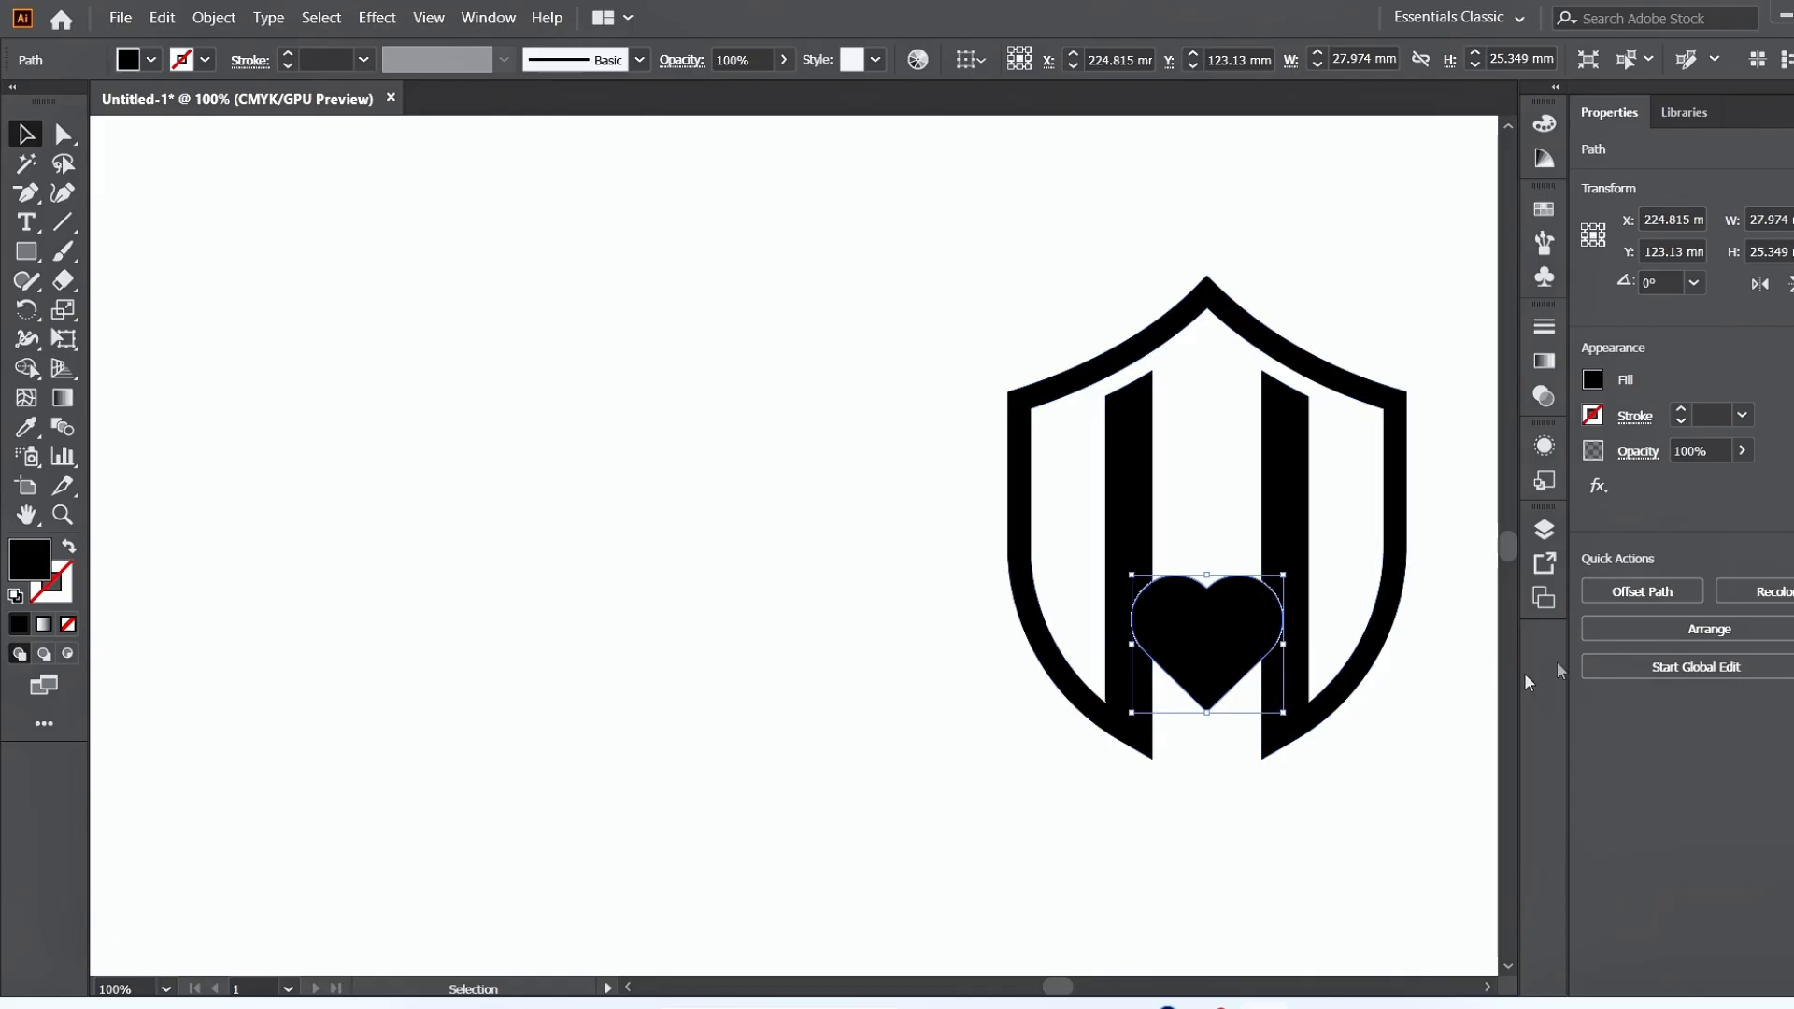
Offset the heart's path by 2 mm with miter joins, checking it in the preview.
{"action": "left_click", "coordinate": [1607, 592]}
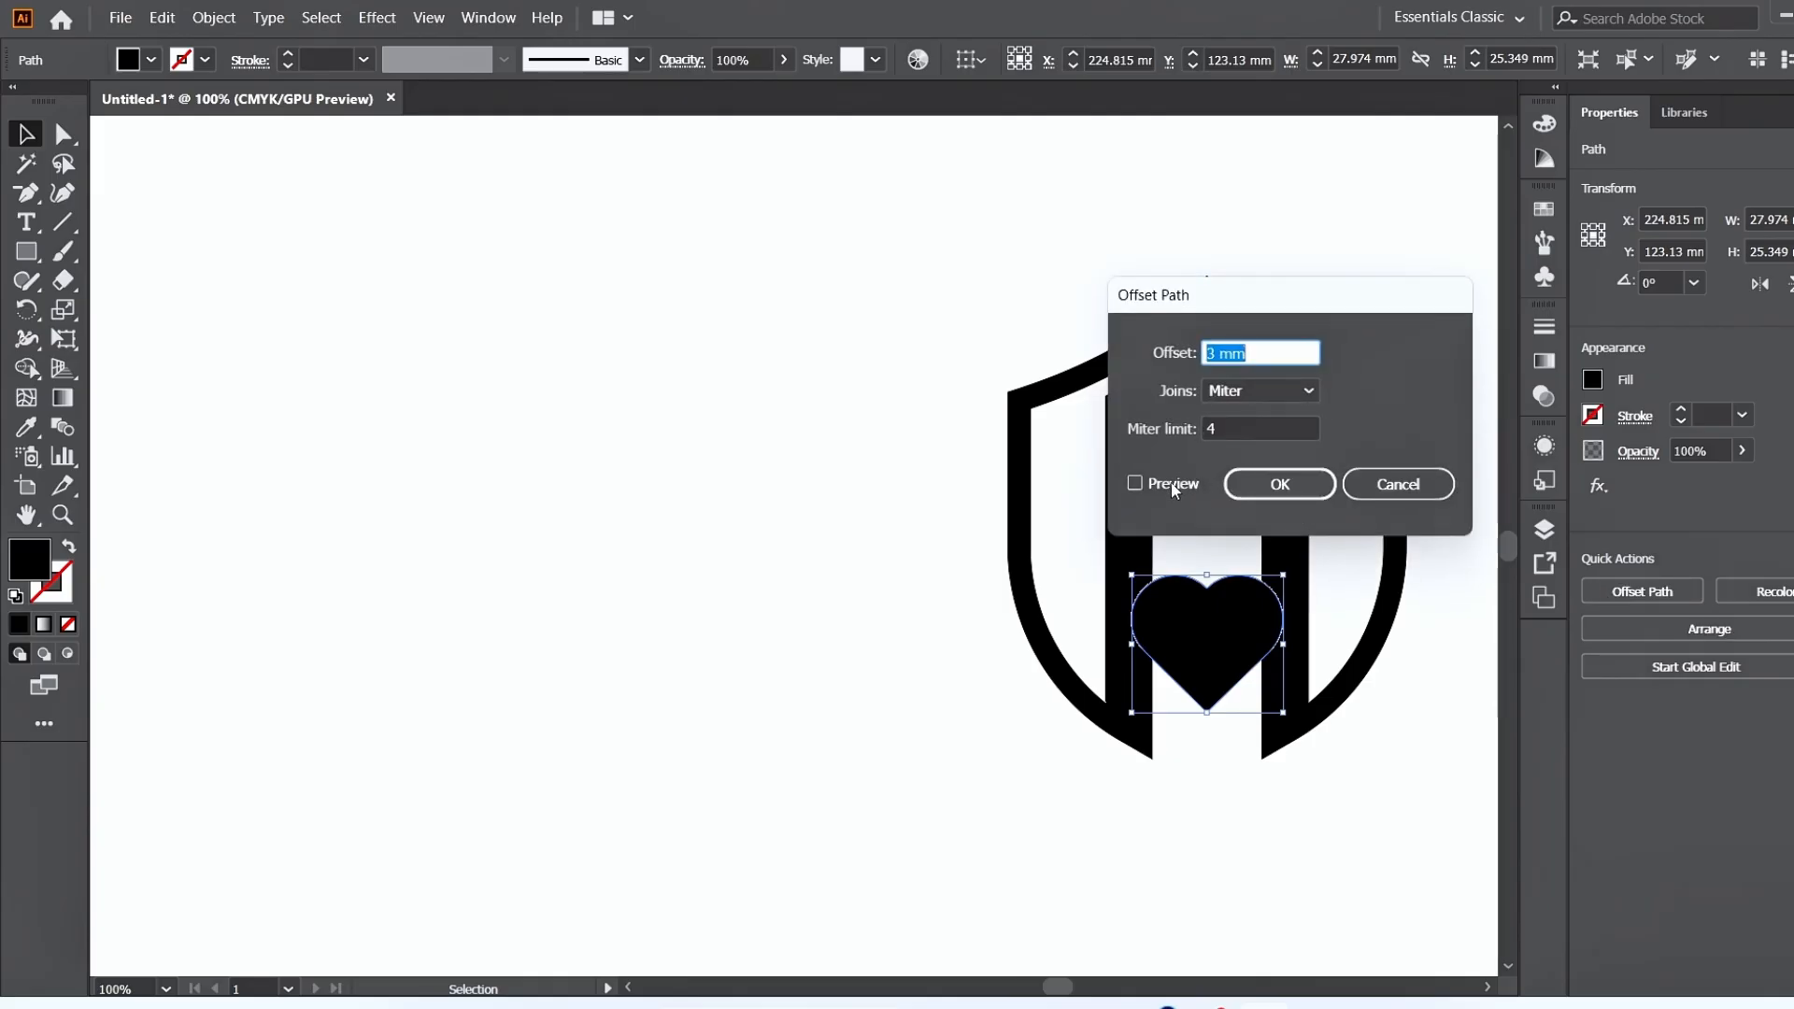
{"action": "left_click", "coordinate": [1173, 485]}
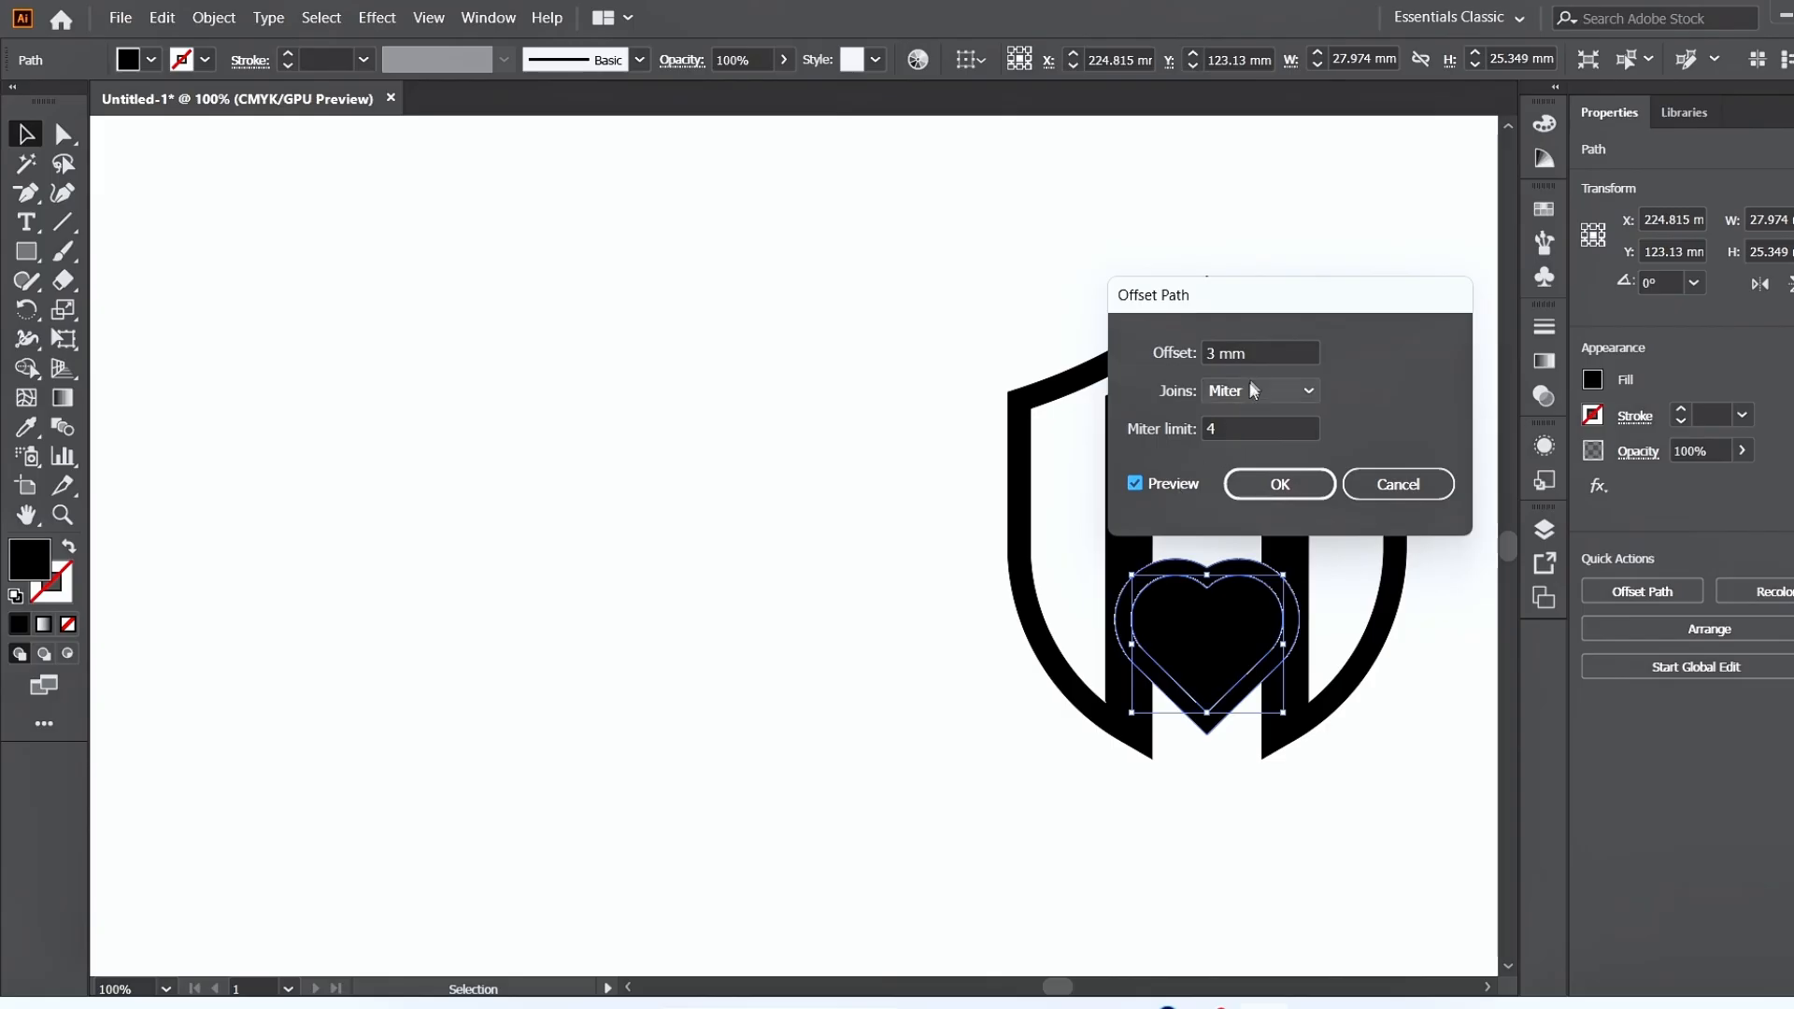
{"action": "scroll", "coordinate": [1260, 353], "scroll_direction": "down", "scroll_amount": 1}
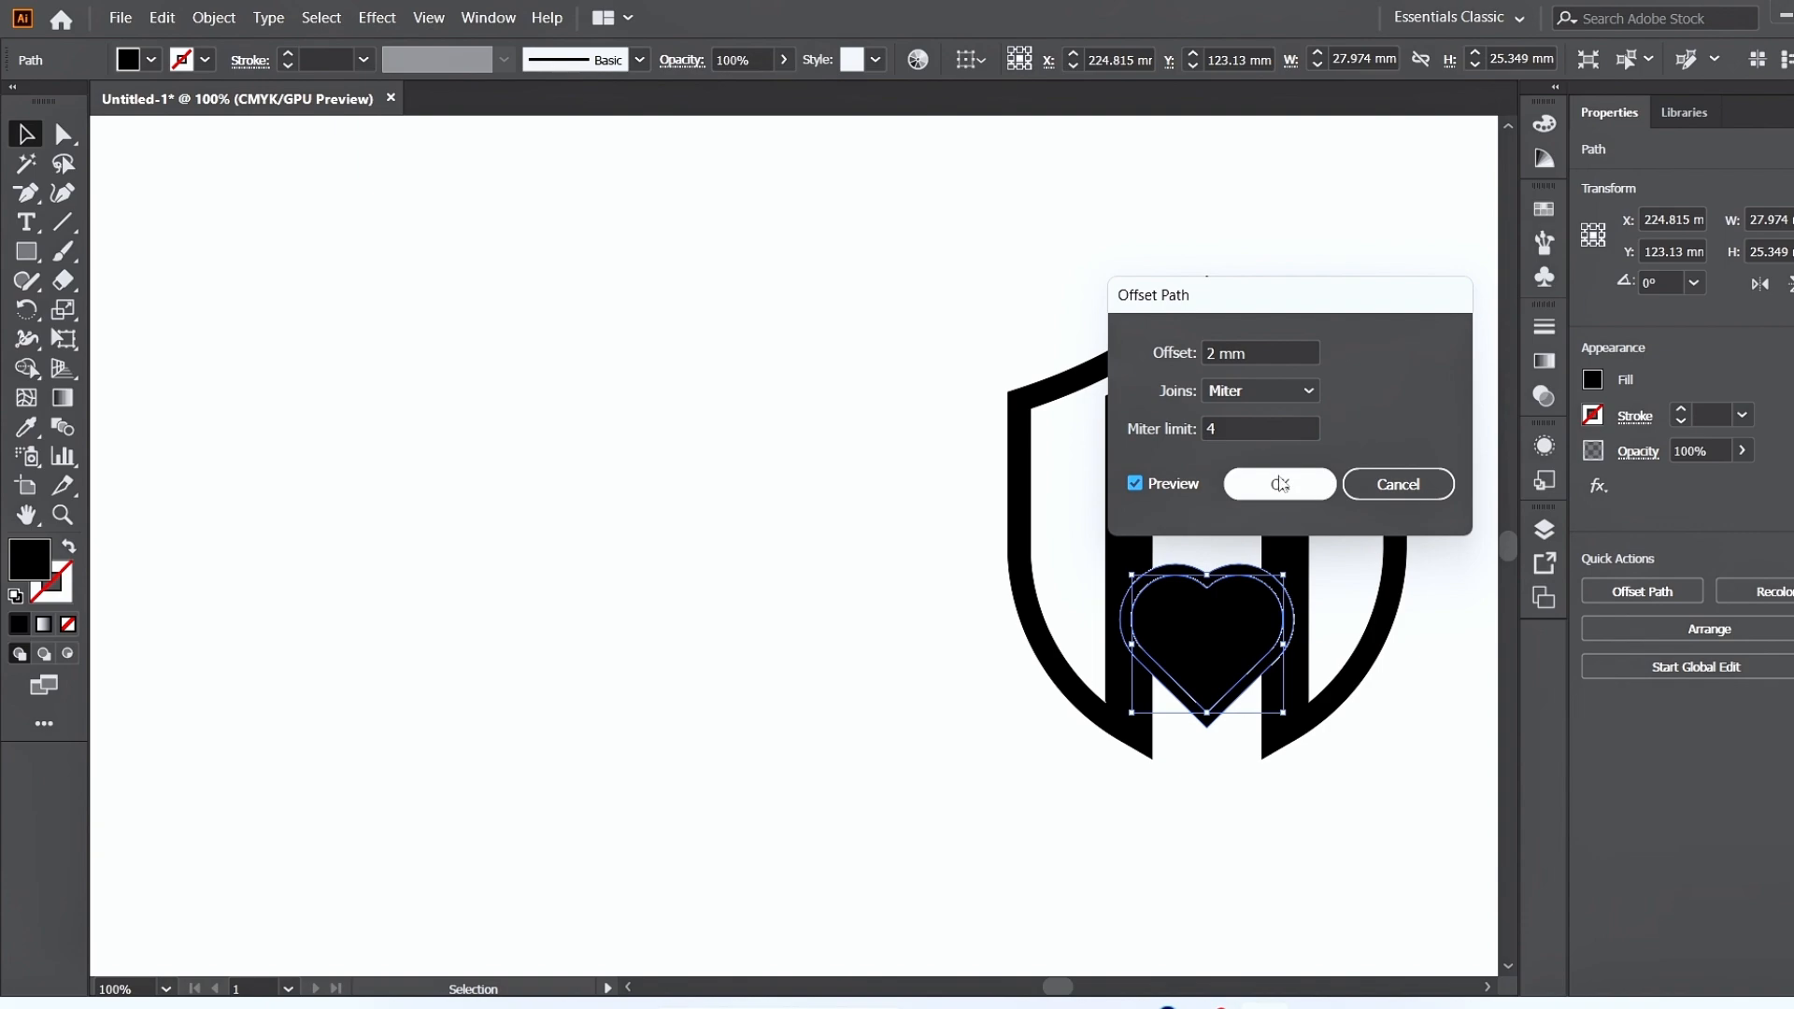
{"action": "left_click", "coordinate": [1280, 485]}
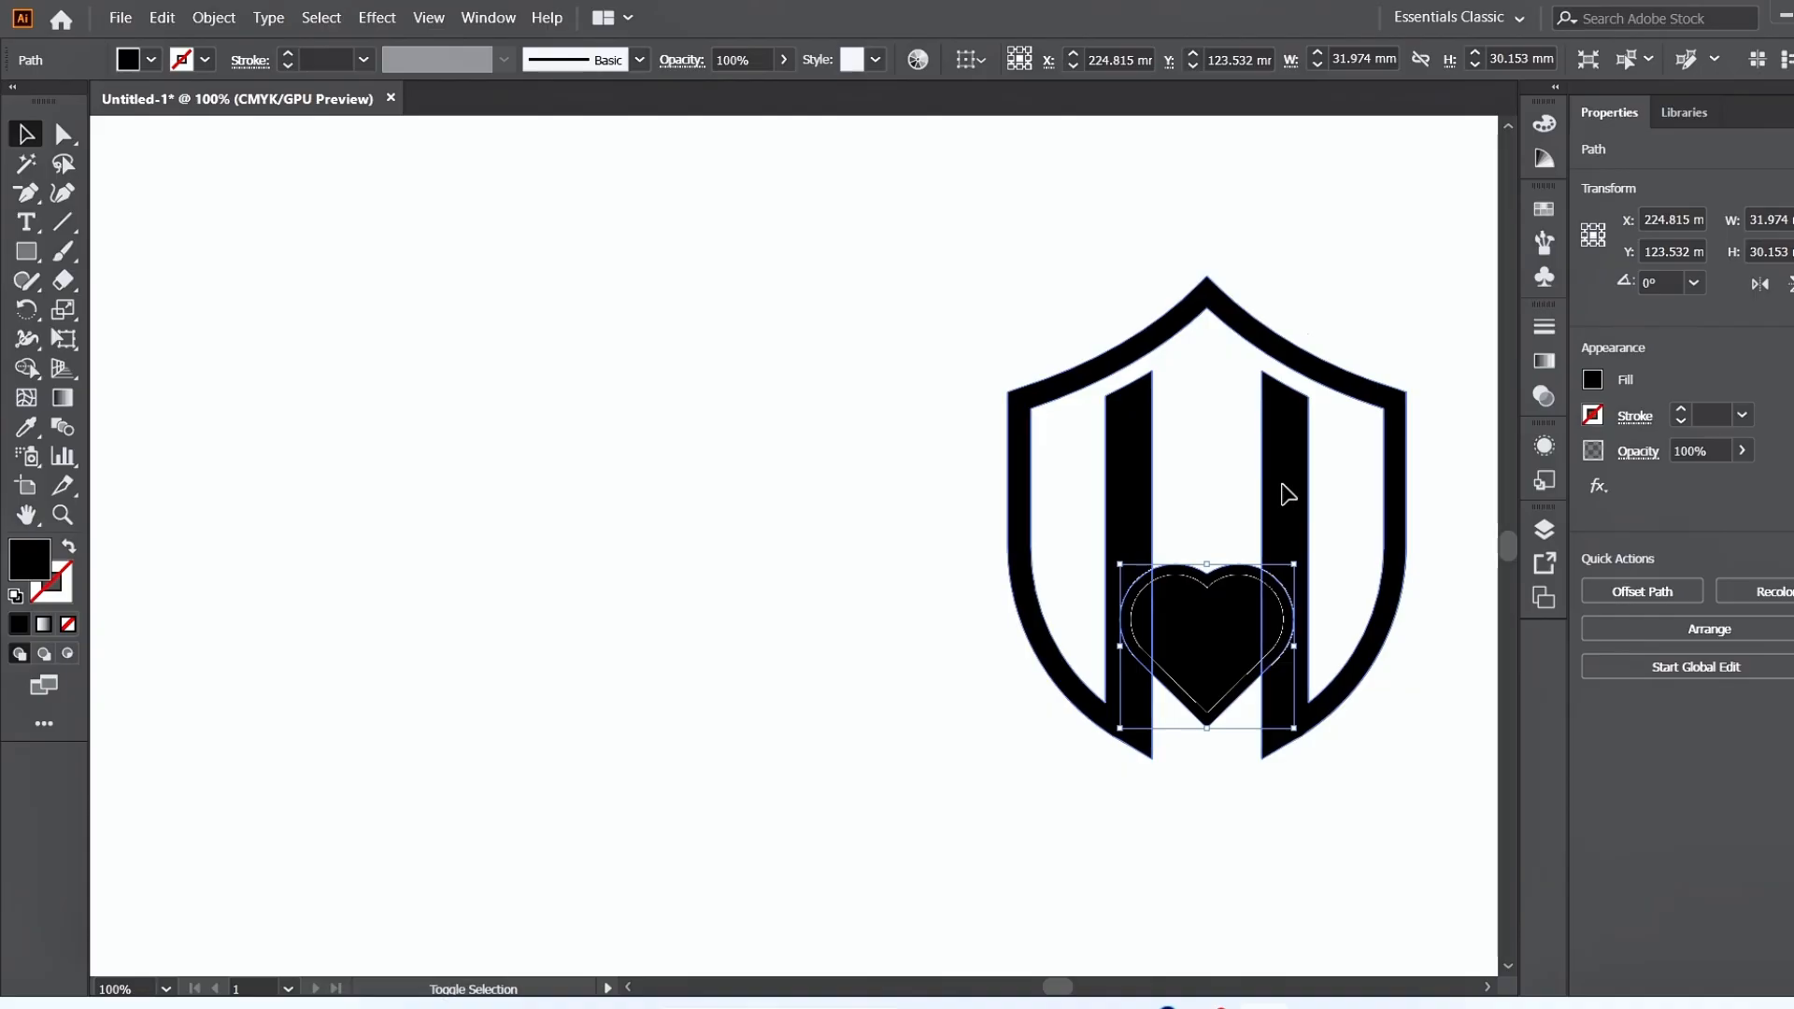
Cut the offset band out of the bars with Shape Builder, keeping the solid heart inside an even gap.
{"action": "left_click", "coordinate": [1288, 493], "text": "shift"}
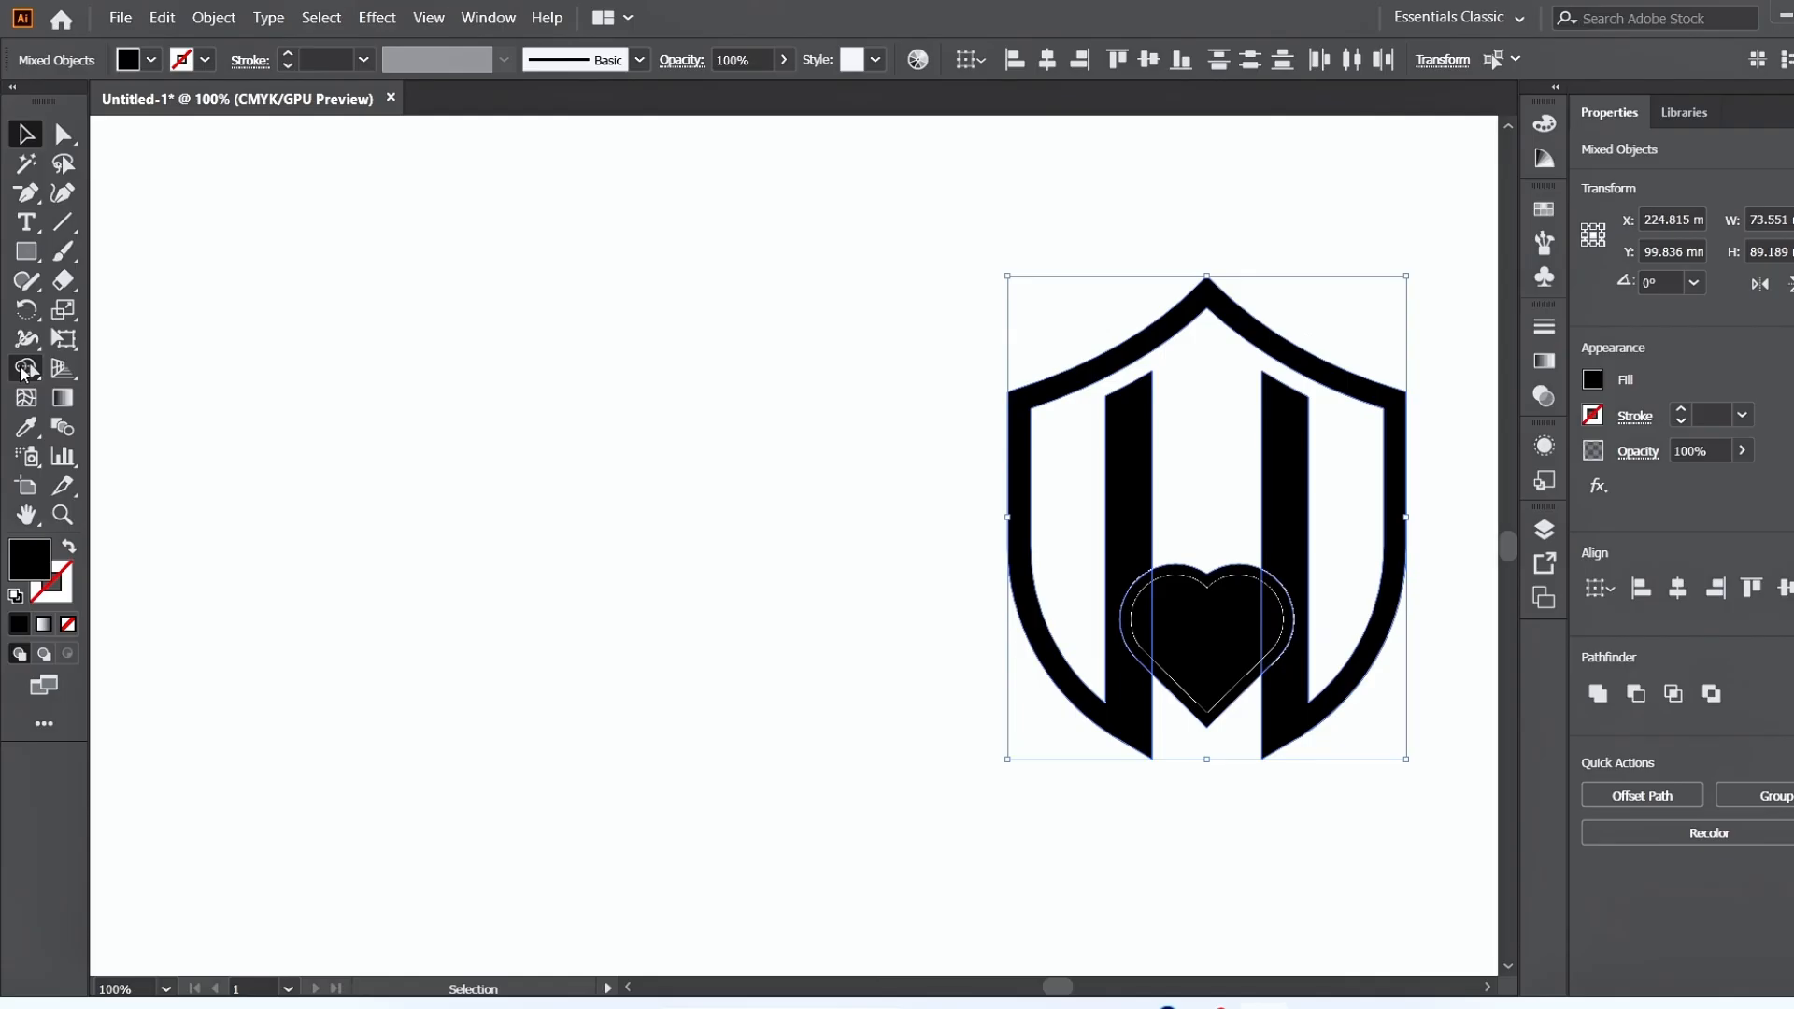
{"action": "left_click", "coordinate": [25, 369]}
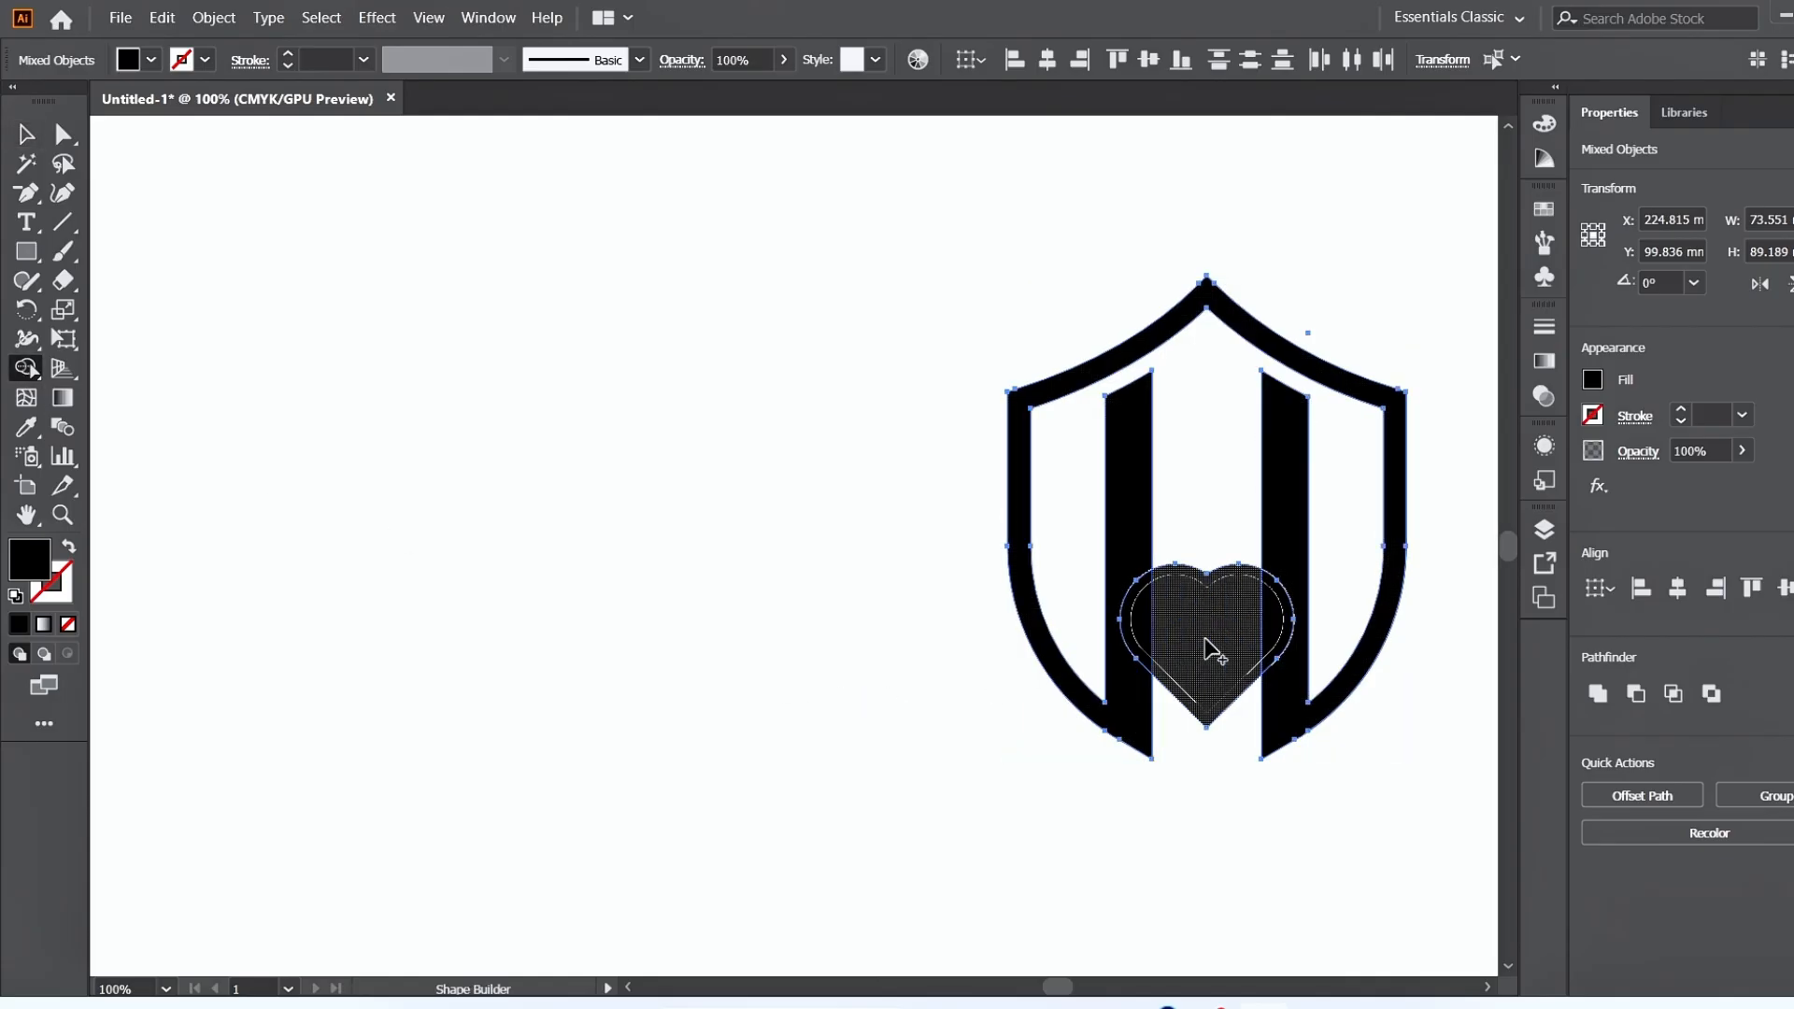
{"action": "mouse_move", "coordinate": [1187, 645]}
{"action": "left_mouse_down"}
{"action": "mouse_move", "coordinate": [1140, 618]}
{"action": "mouse_move", "coordinate": [1271, 616]}
{"action": "left_mouse_up"}
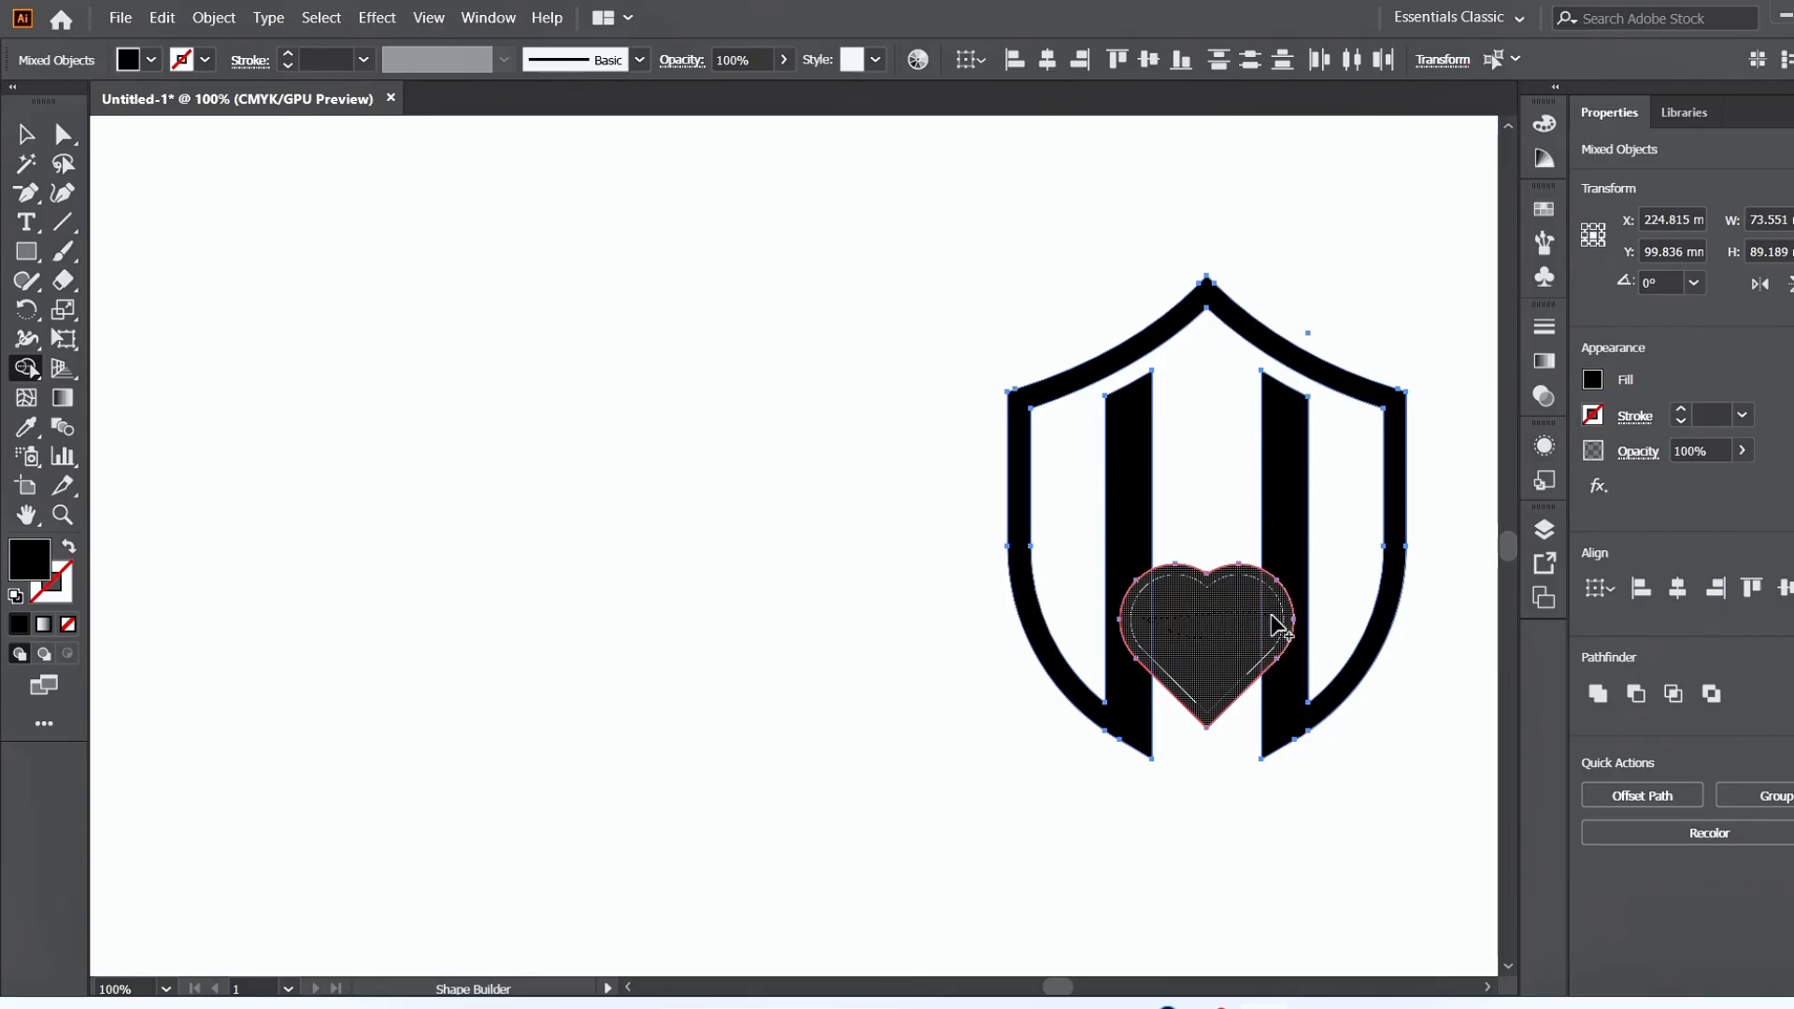
{"action": "left_click_drag", "start_coordinate": [1269, 617], "coordinate": [1268, 617]}
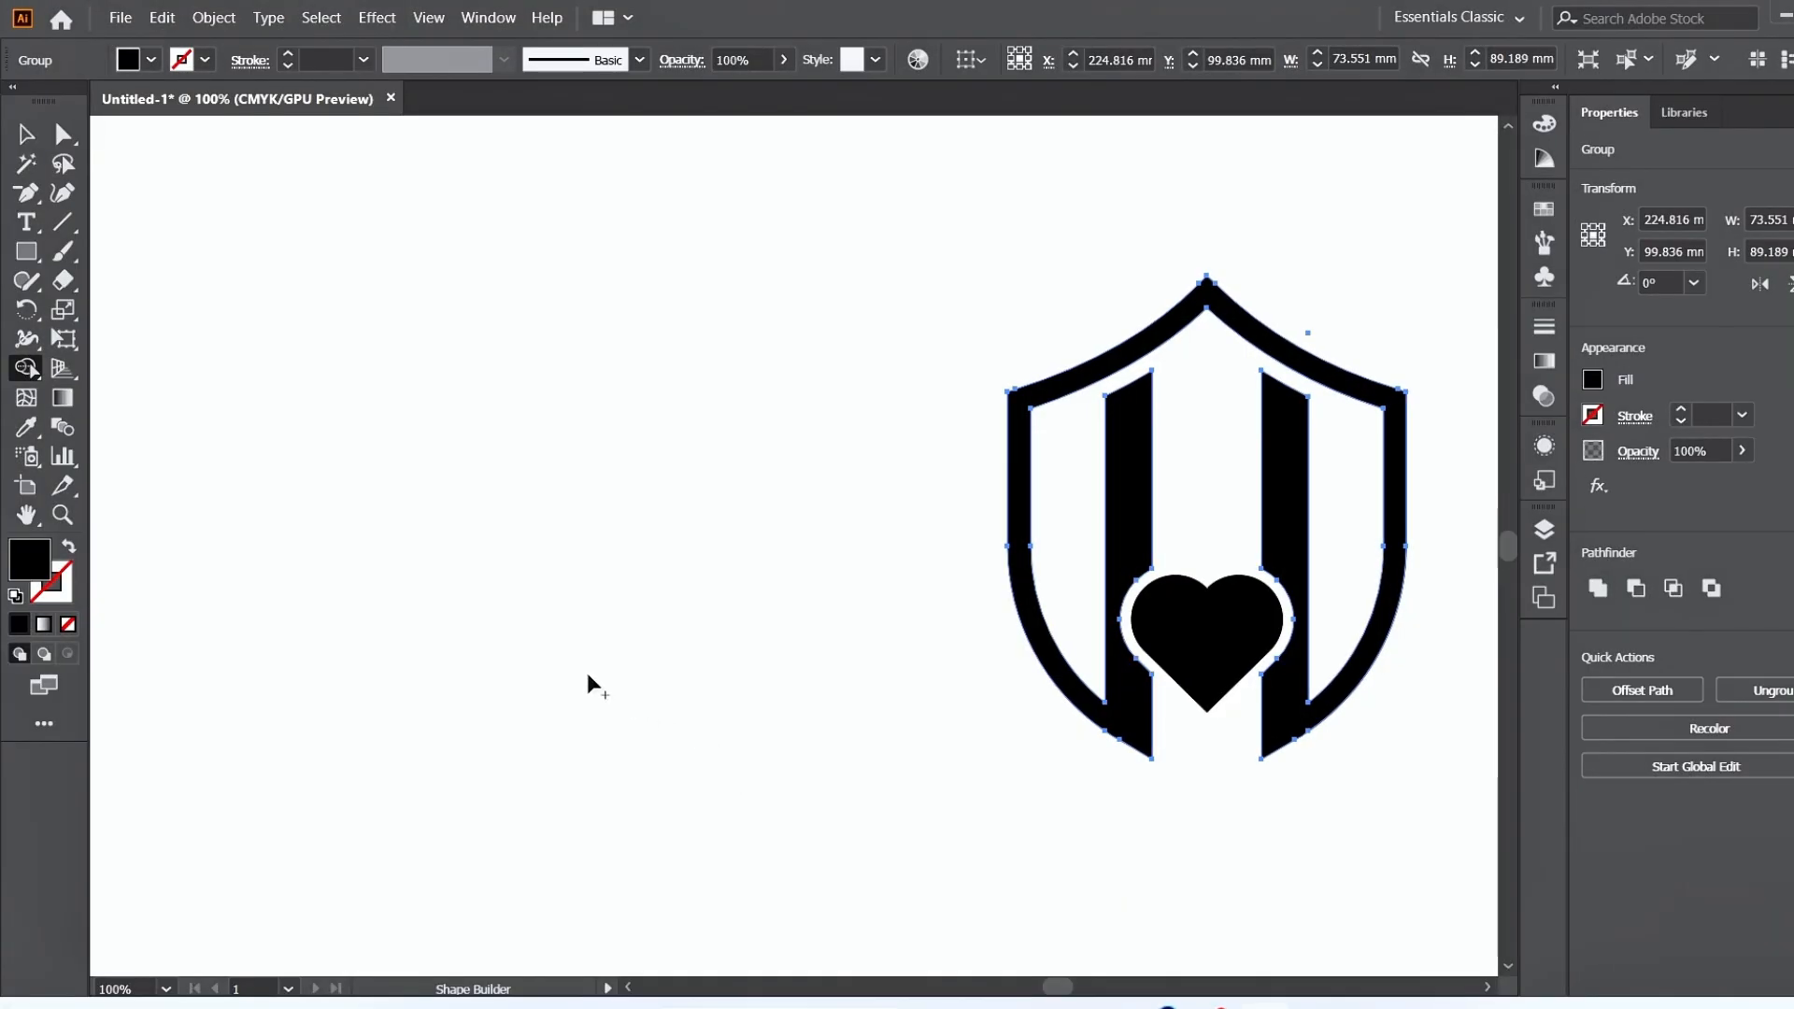
Draw a black bar about 4.7 × 16 mm with a copy rotated 90° and centre-align both into a plus.
{"action": "left_click_drag", "start_coordinate": [26, 251], "coordinate": [87, 249]}
{"action": "left_click_drag", "start_coordinate": [481, 302], "coordinate": [594, 346]}
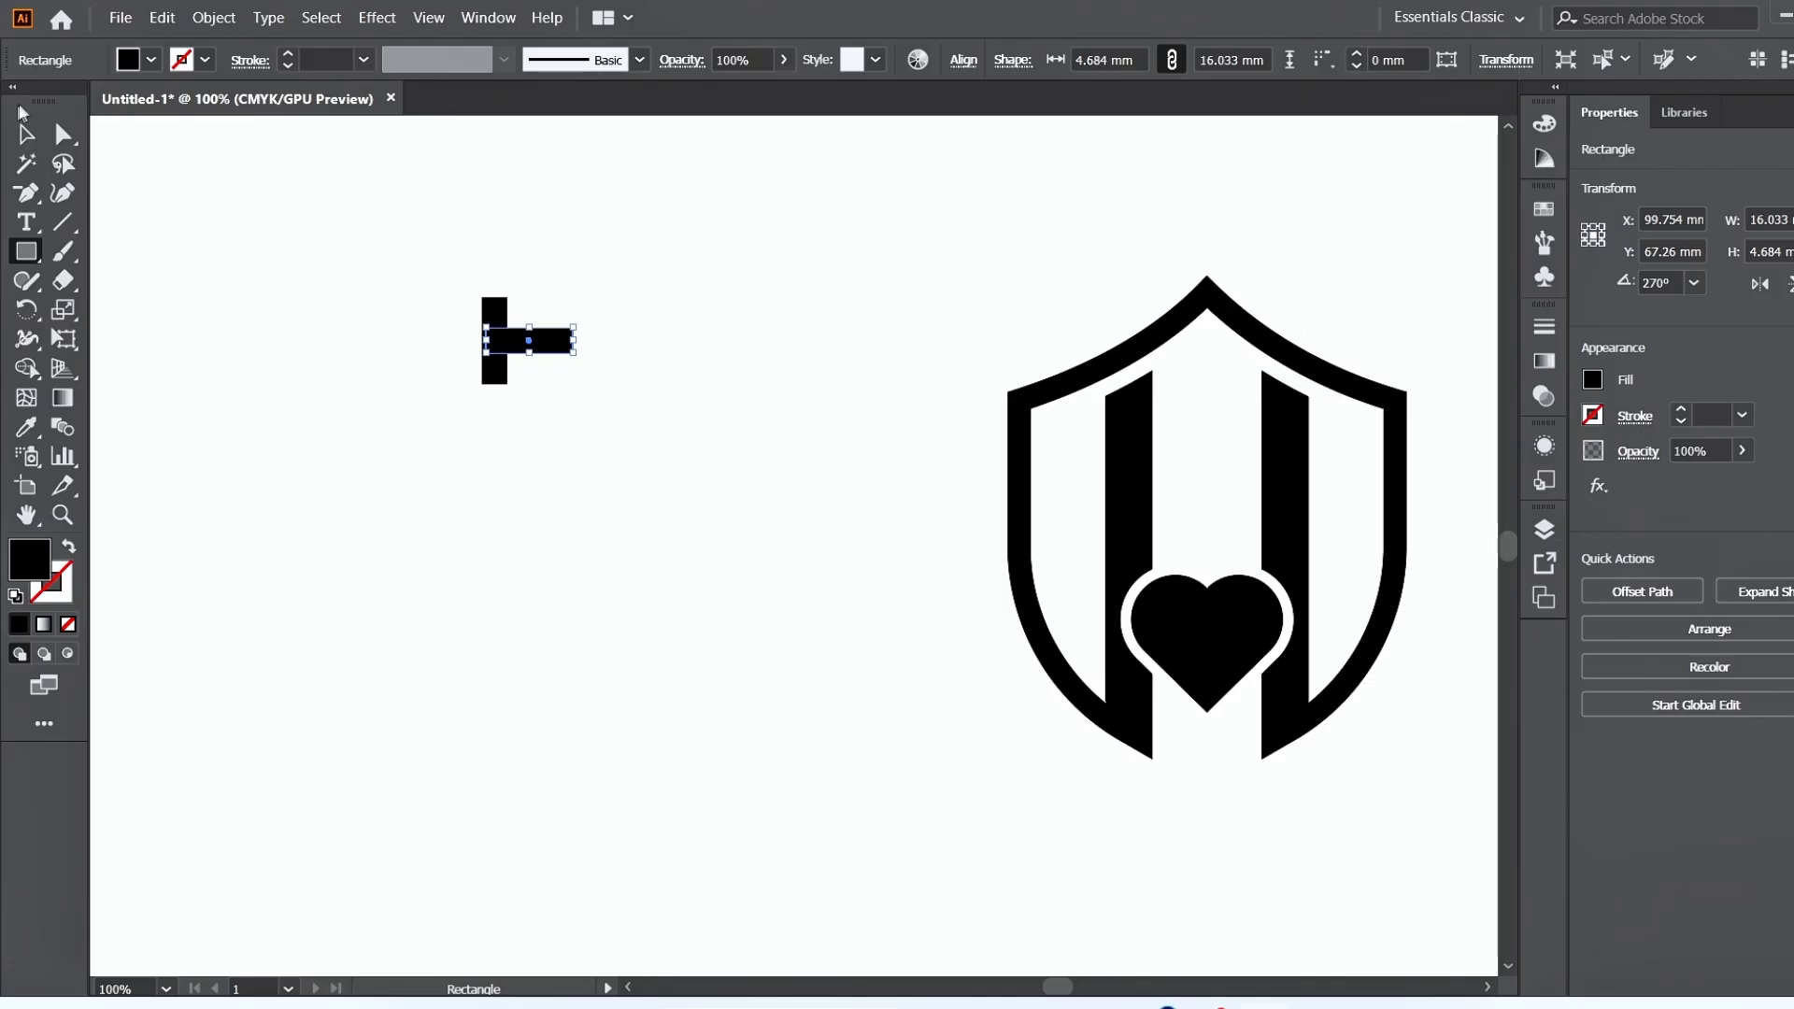
{"action": "left_click", "coordinate": [28, 135]}
{"action": "left_click_drag", "start_coordinate": [586, 271], "coordinate": [424, 489]}
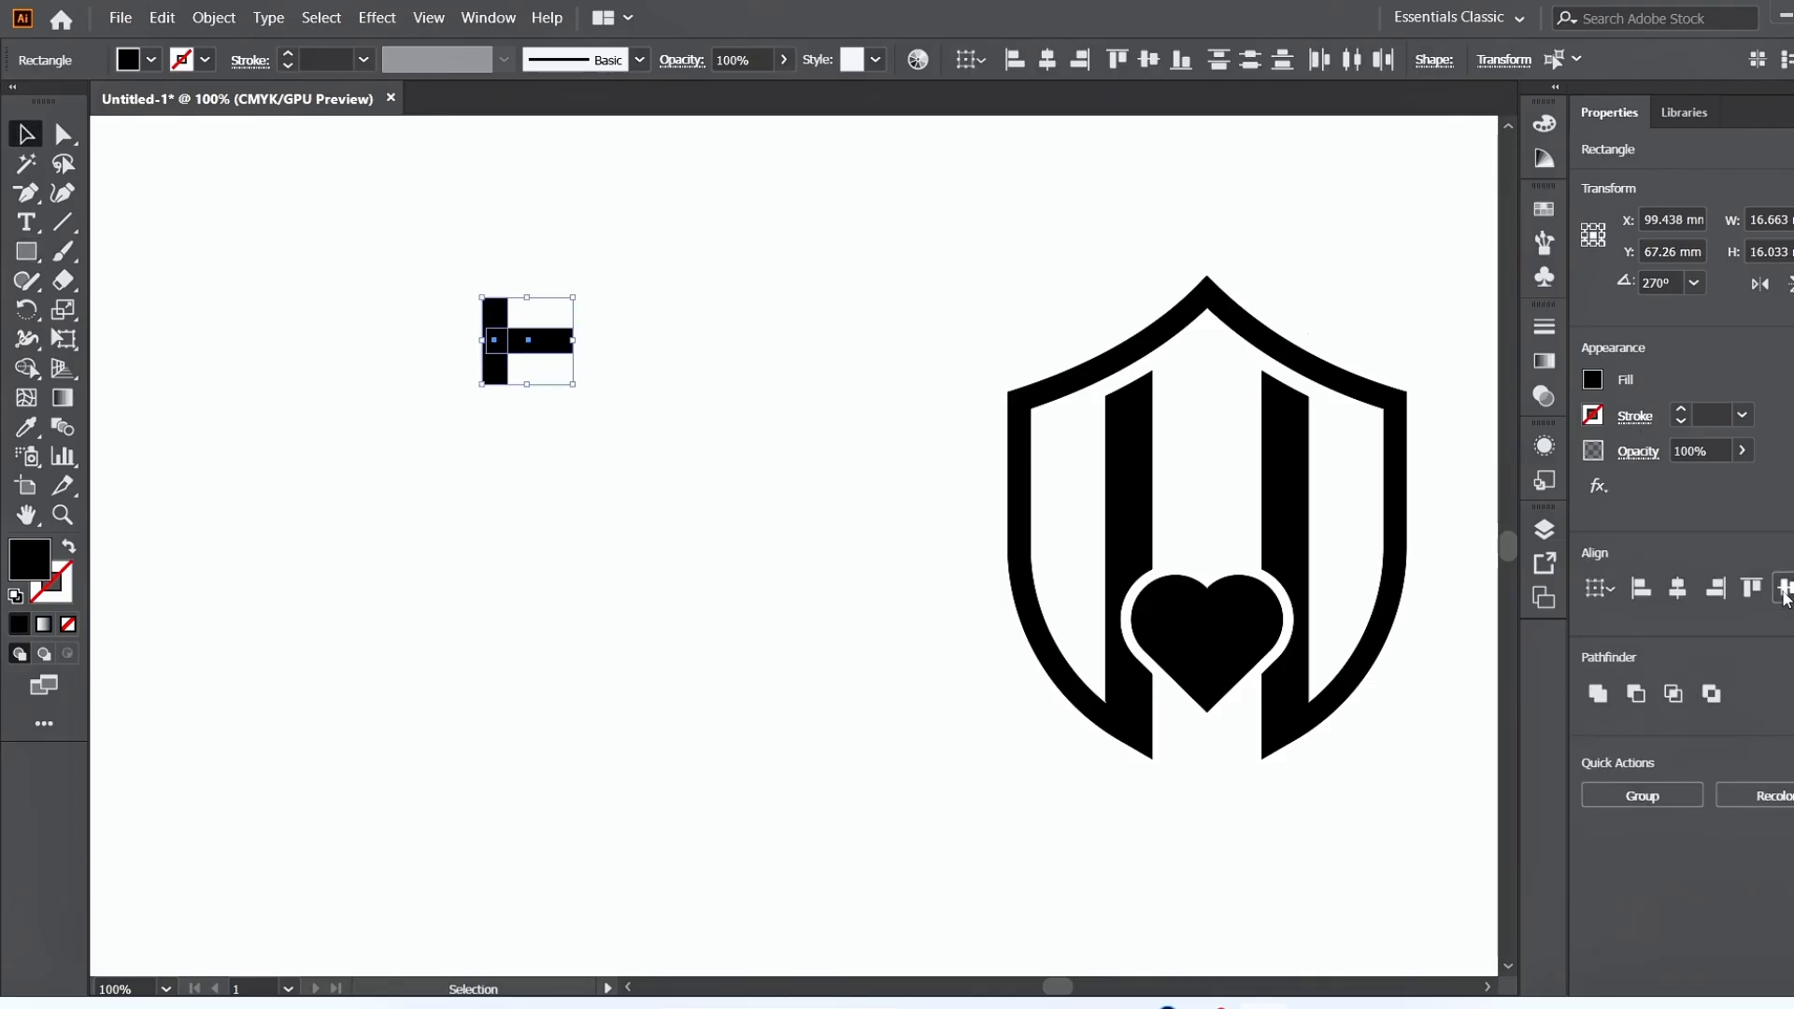
{"action": "left_click", "coordinate": [1678, 588]}
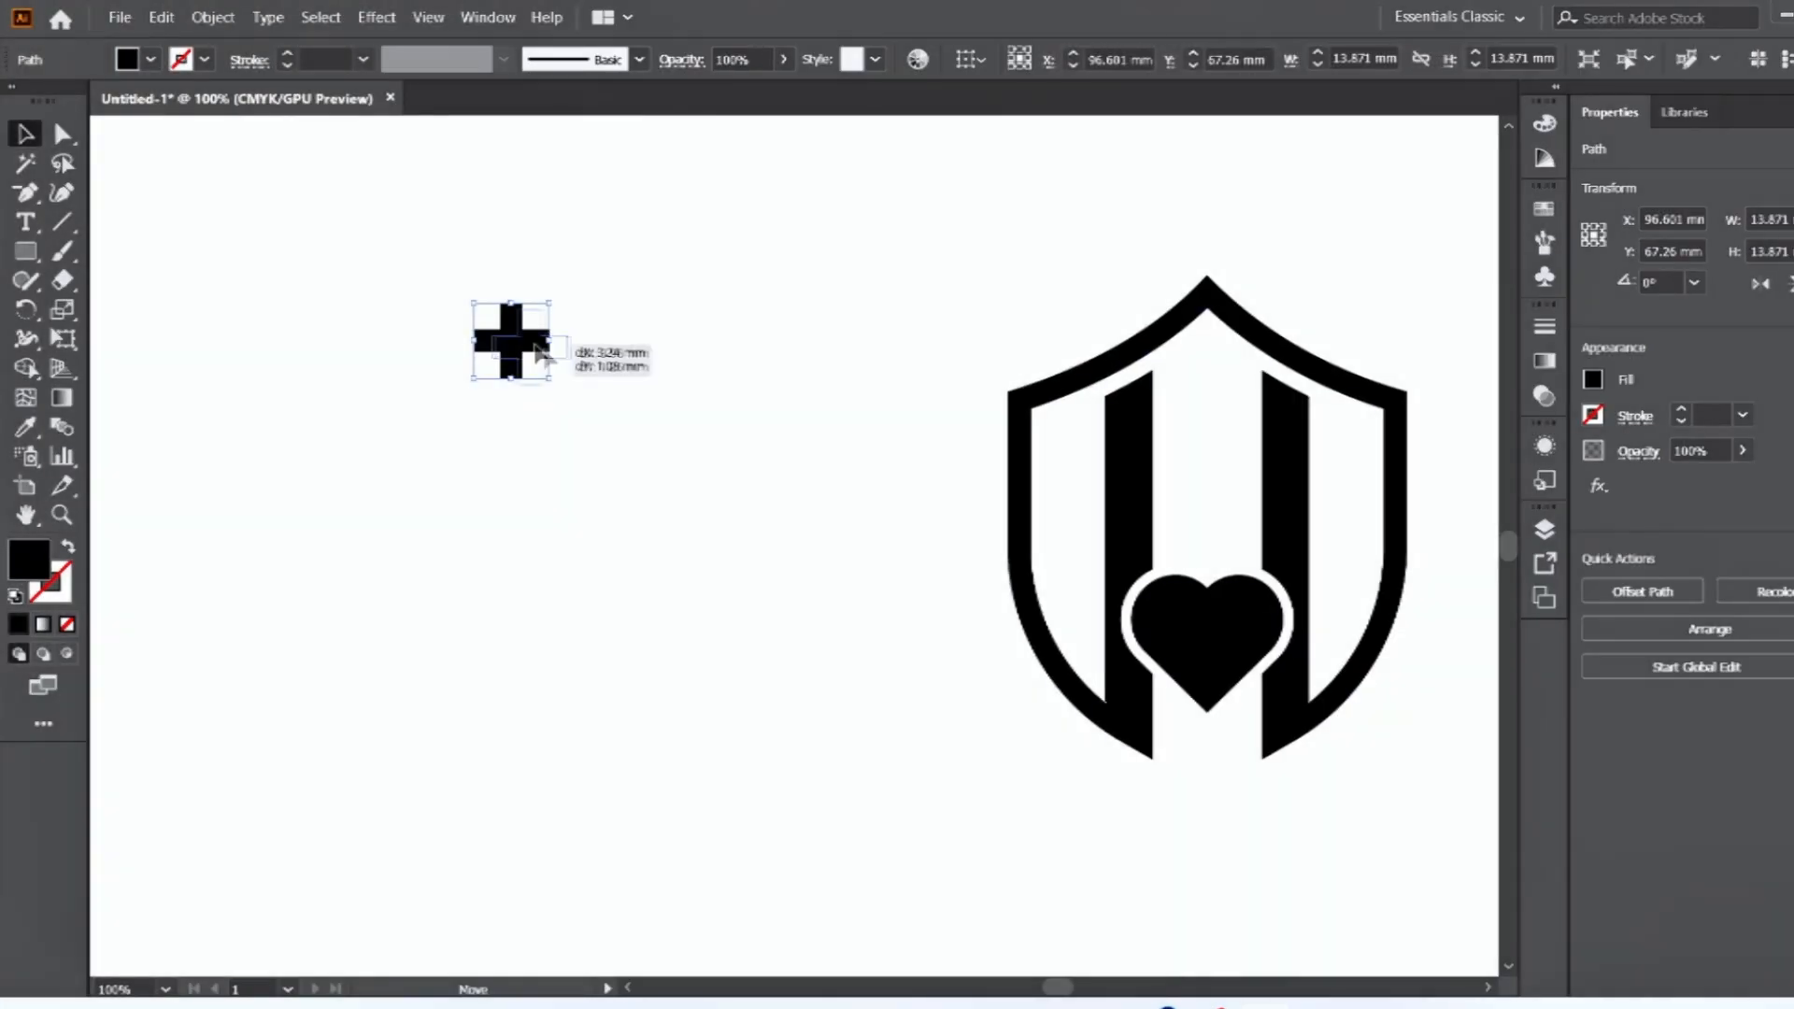
Merge the plus into one shape about 14 mm wide and place it centred between the bars above the heart.
{"action": "left_click_drag", "start_coordinate": [528, 346], "coordinate": [1207, 486]}
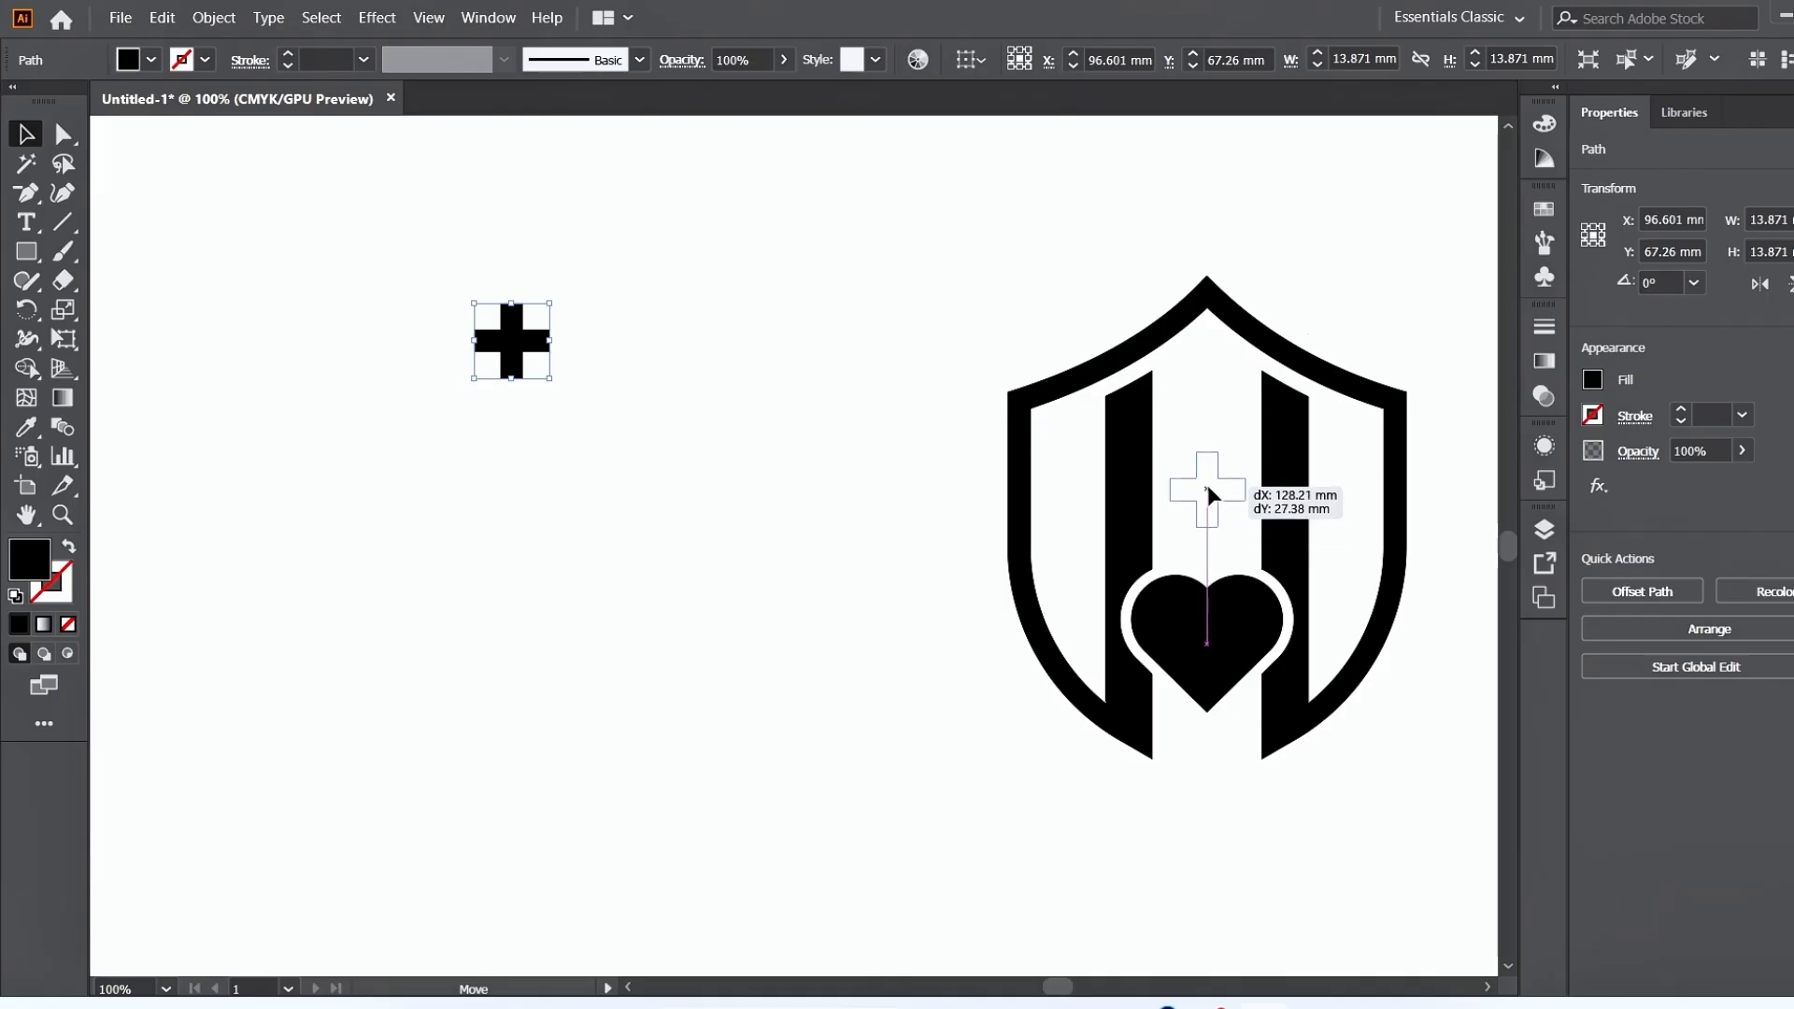
{"action": "left_click_drag", "start_coordinate": [1207, 485], "coordinate": [1207, 485]}
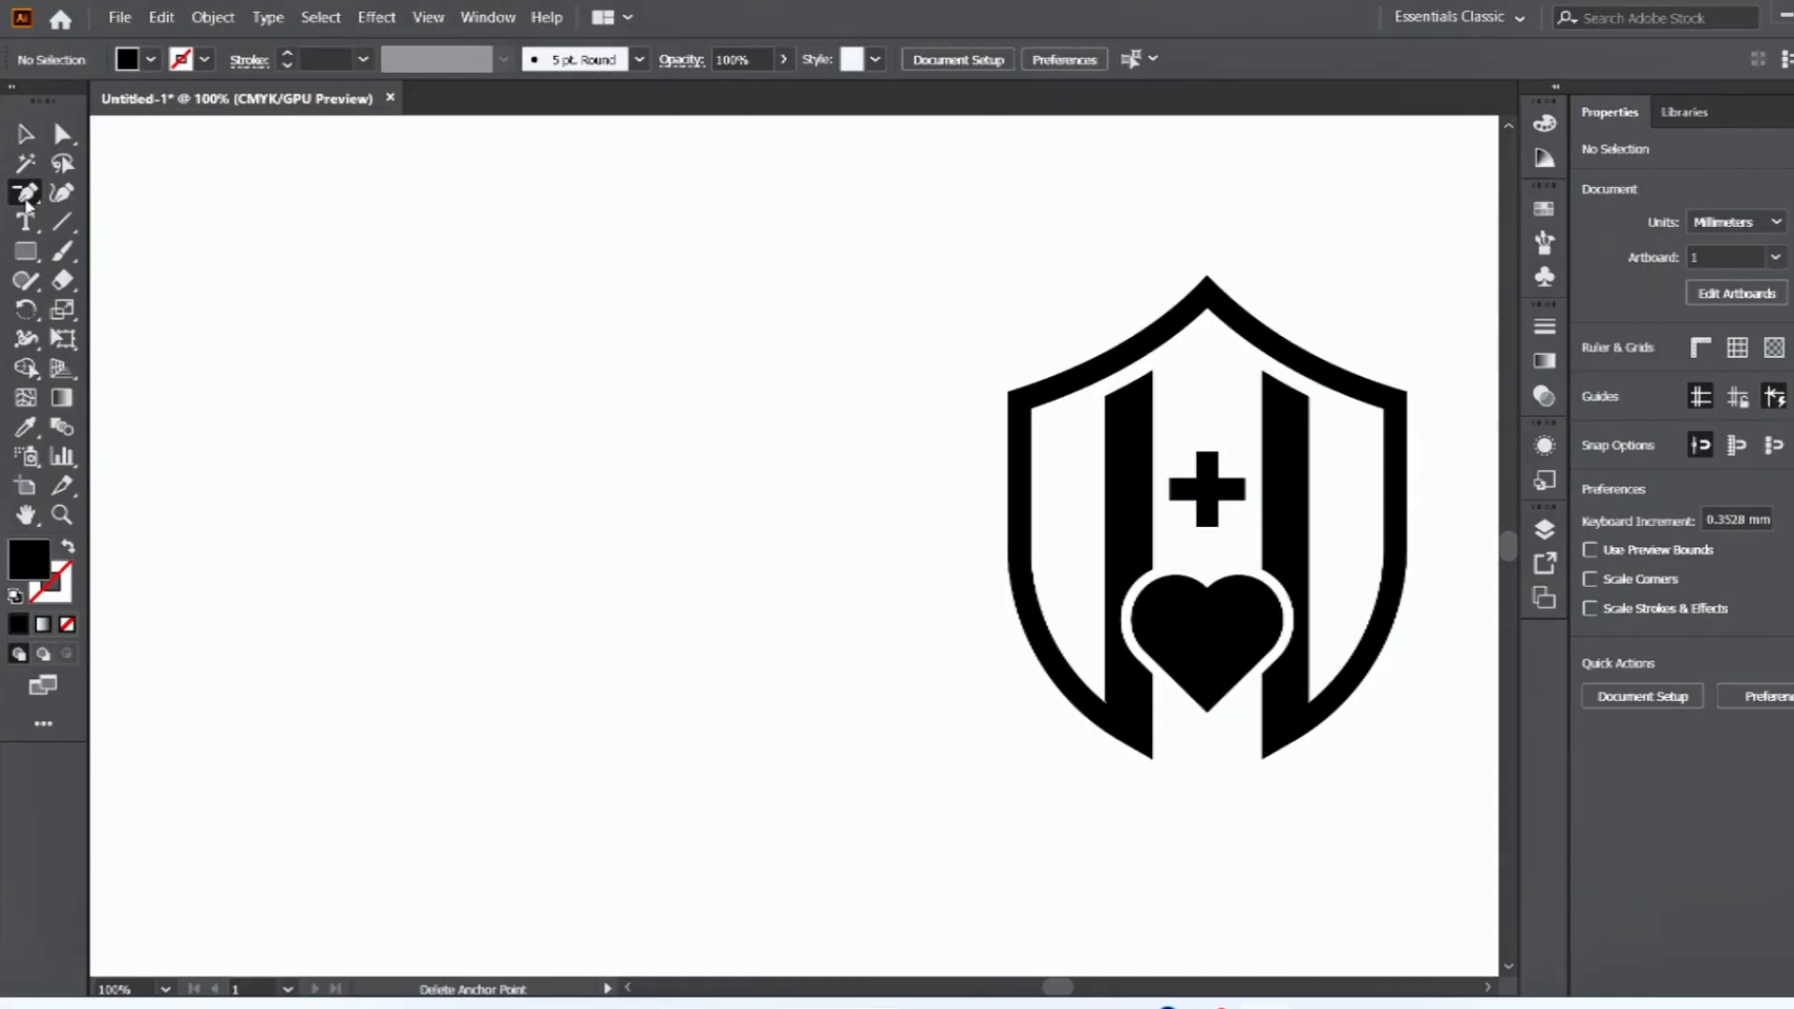
Draw an open zigzag heartbeat line about 46 × 18 mm with the Pen tool, using a 1 pt black stroke and no fill.
{"action": "left_click", "coordinate": [26, 194]}
{"action": "left_click", "coordinate": [121, 191]}
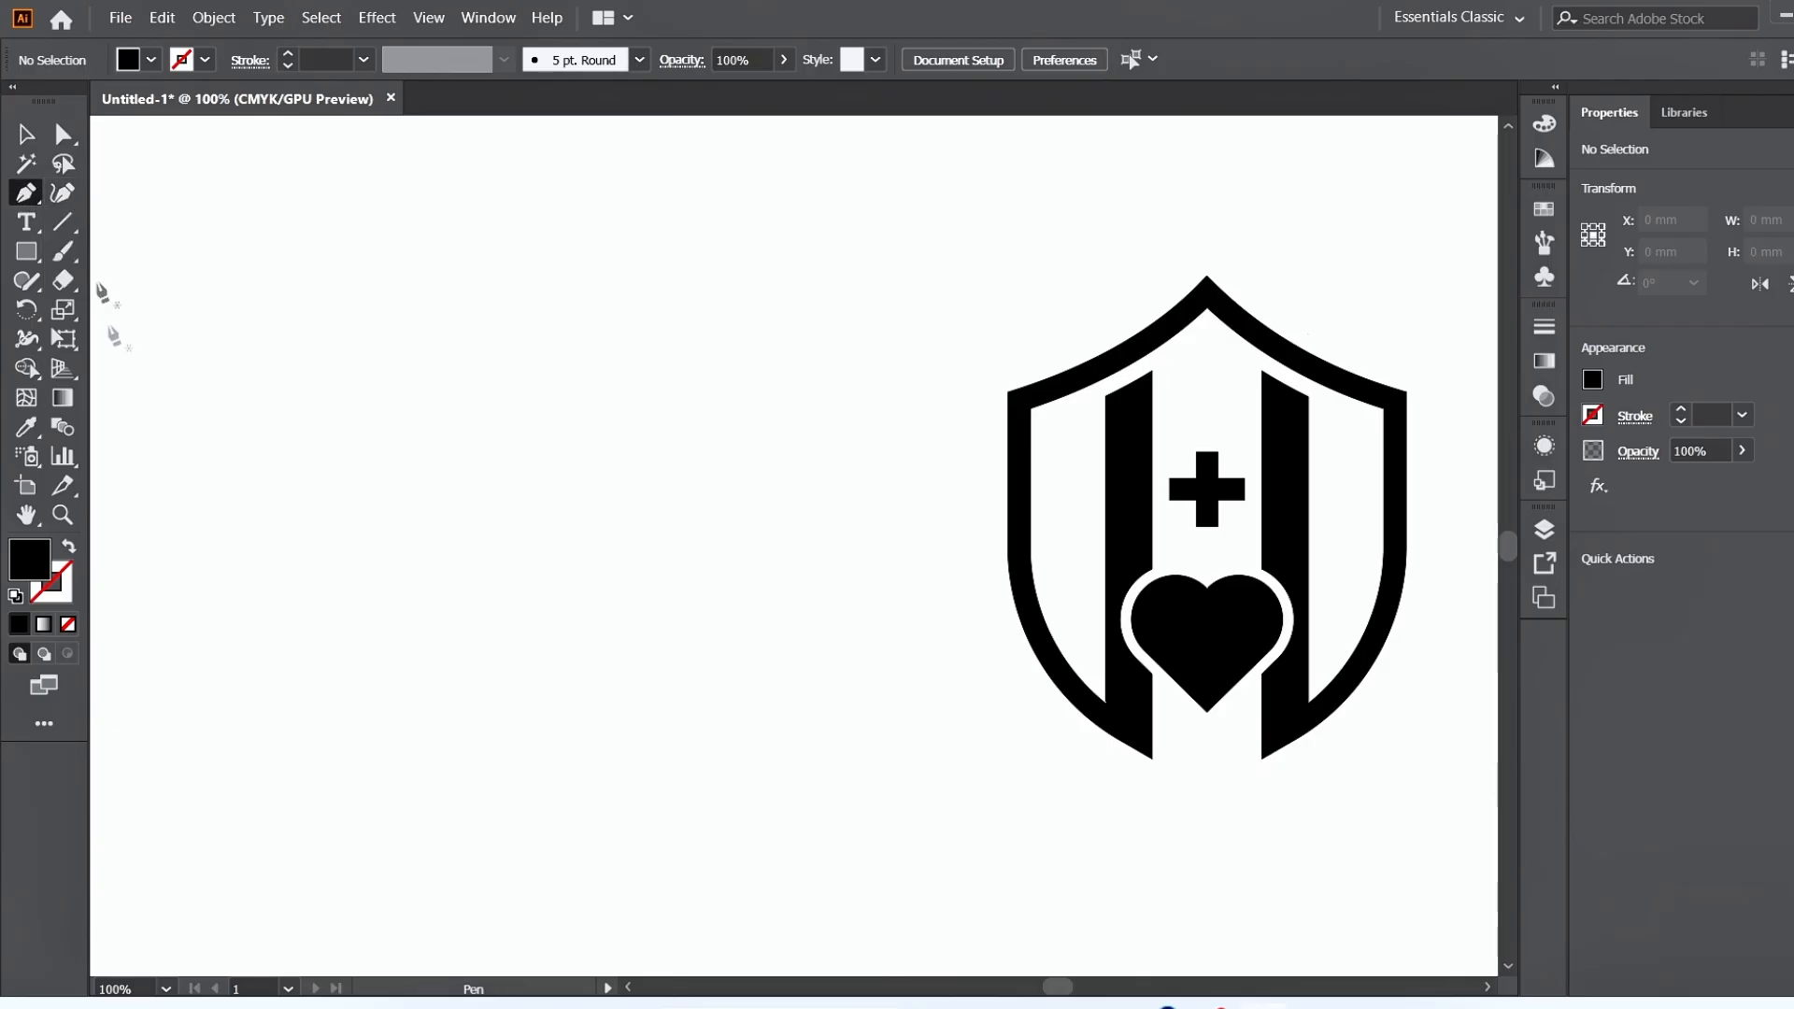
{"action": "left_click", "coordinate": [68, 547]}
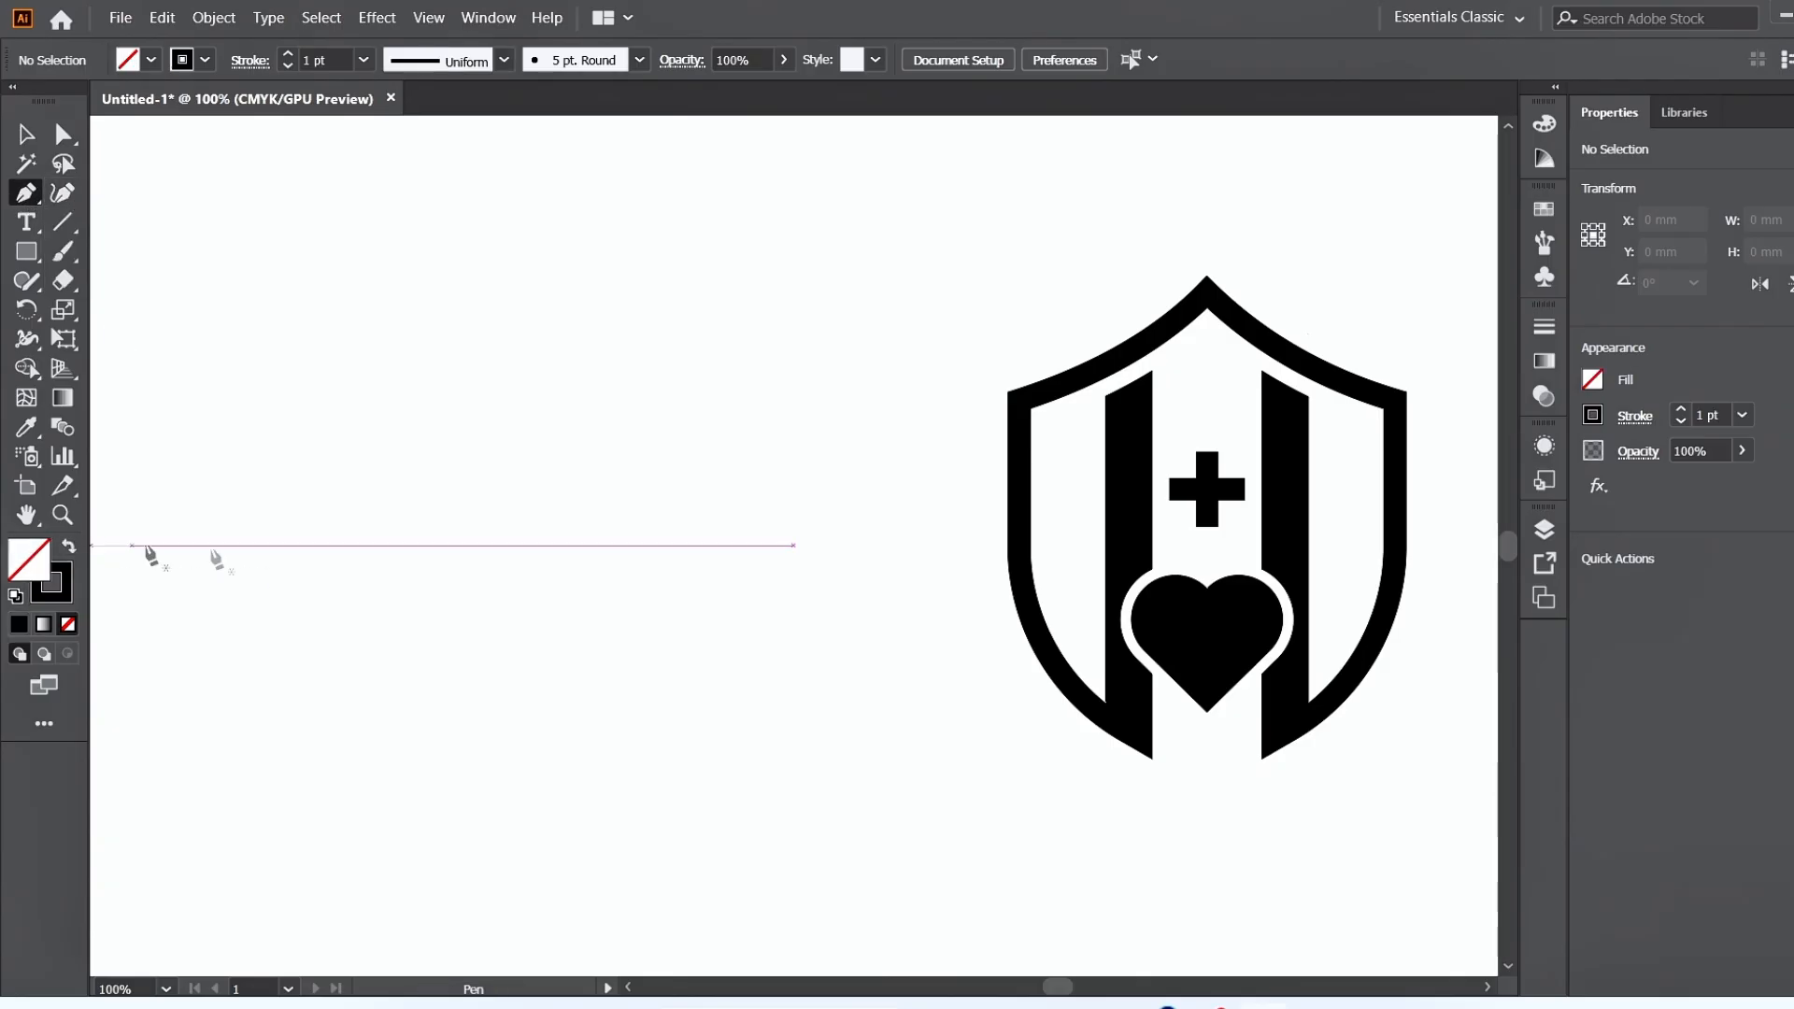
{"action": "left_click", "coordinate": [403, 545]}
{"action": "left_click", "coordinate": [468, 544]}
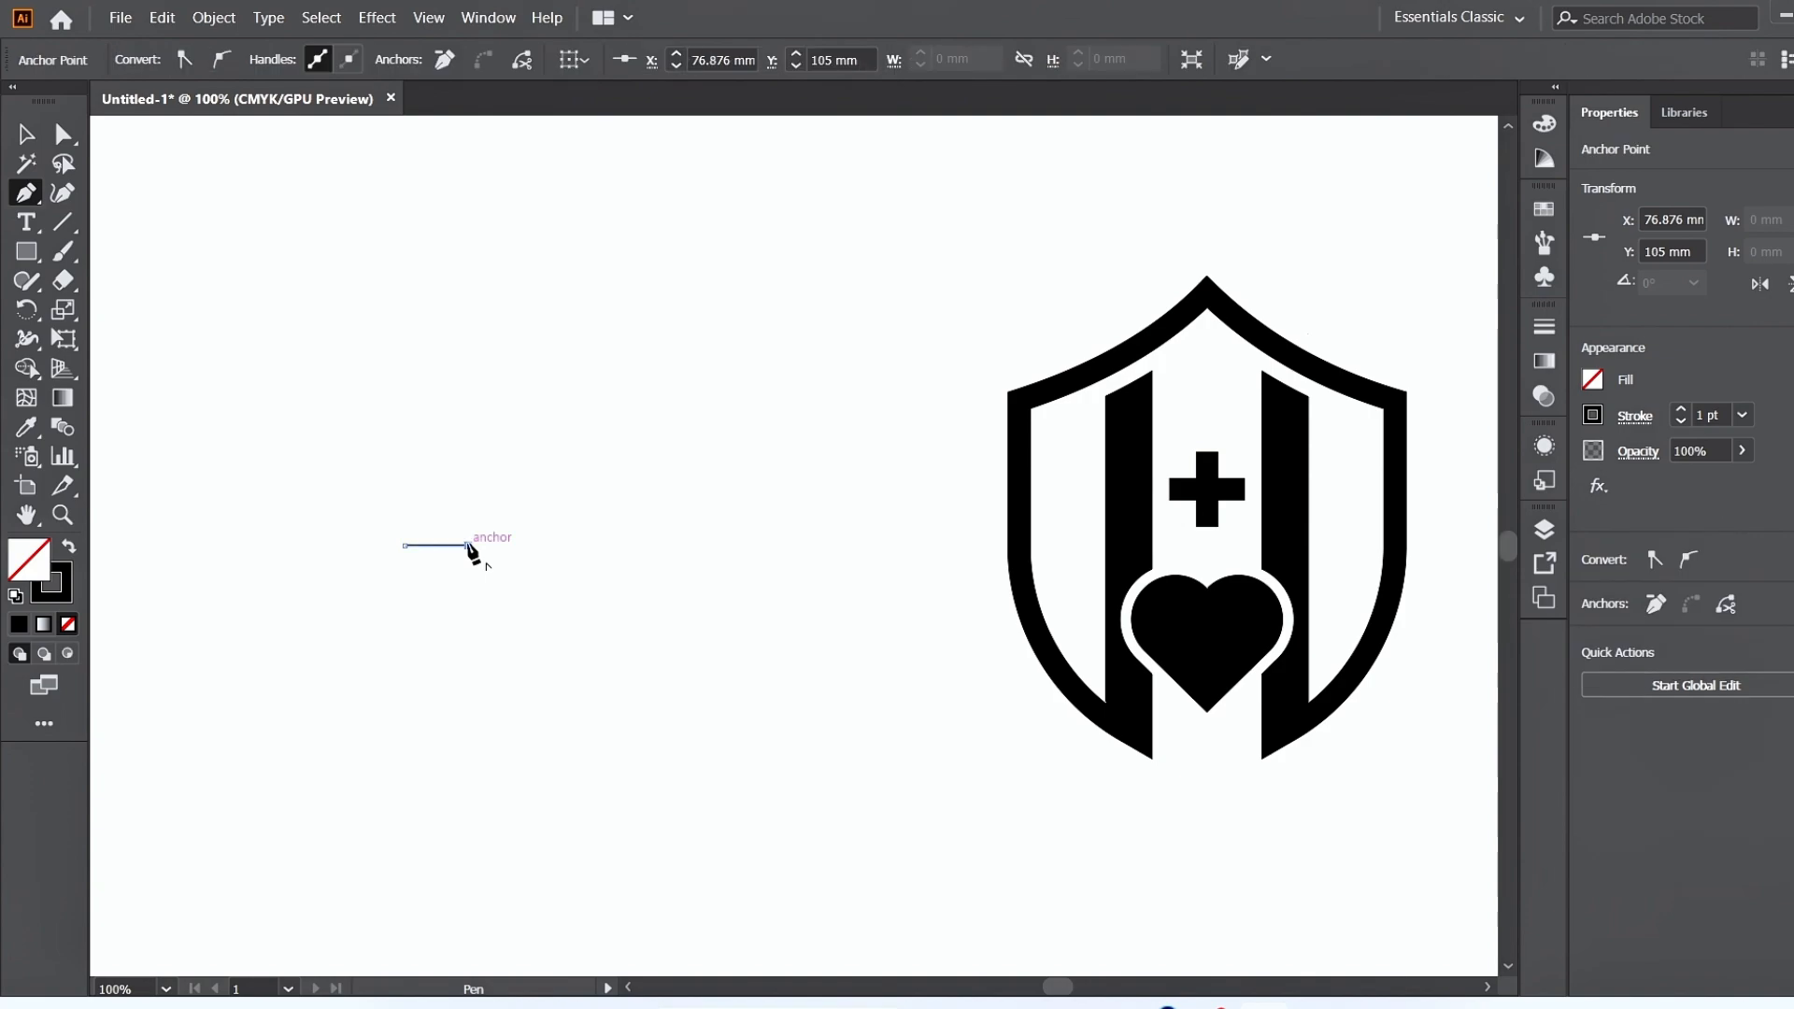
{"action": "left_click", "coordinate": [495, 488]}
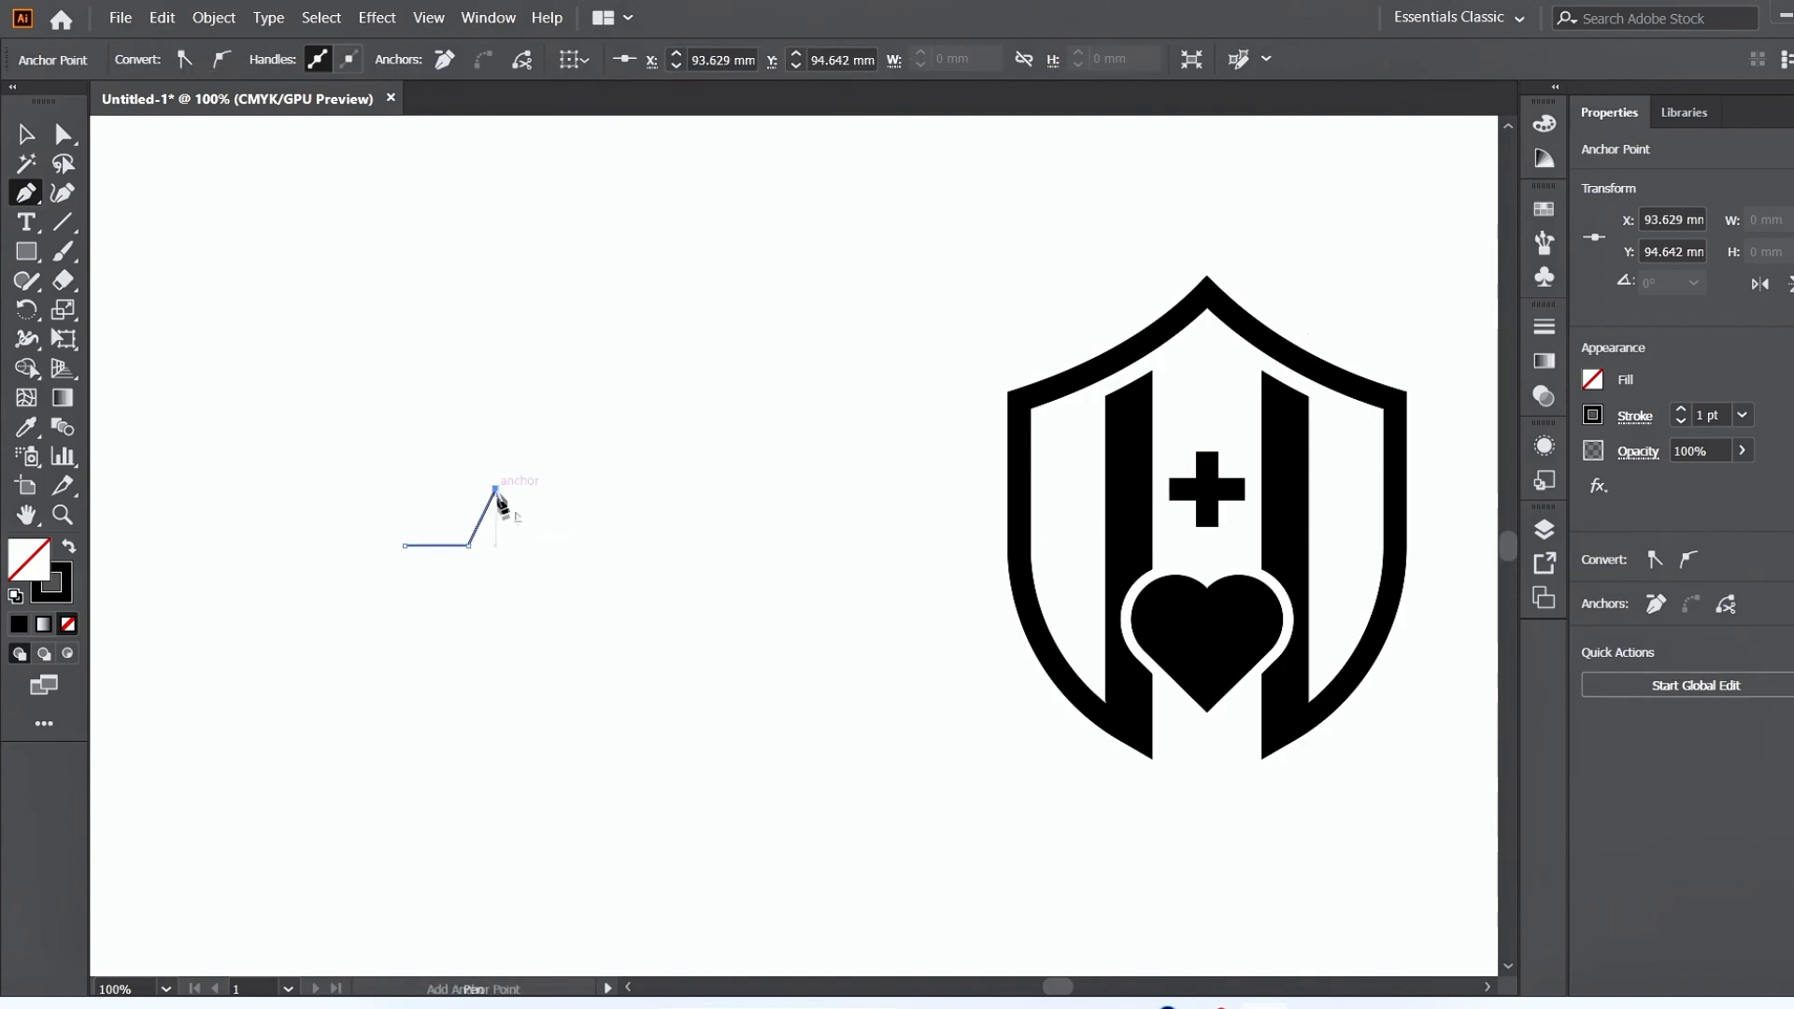
{"action": "left_click", "coordinate": [525, 589]}
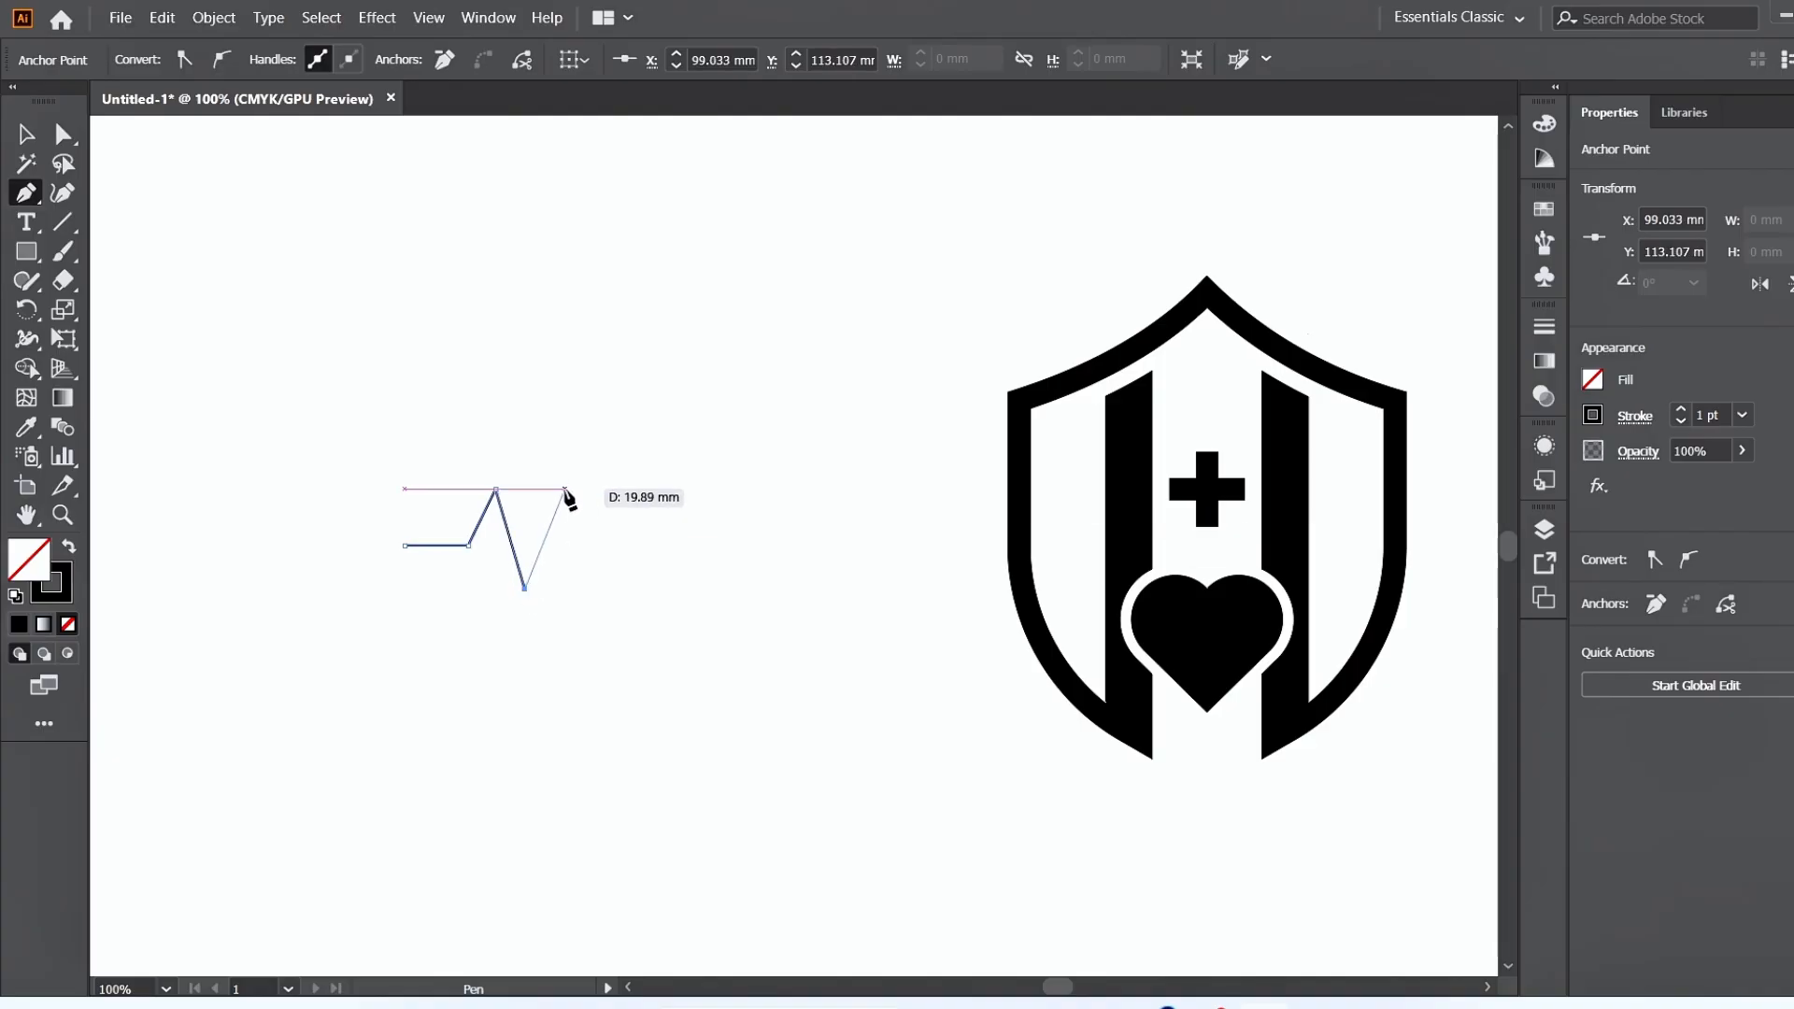
{"action": "left_click", "coordinate": [563, 488]}
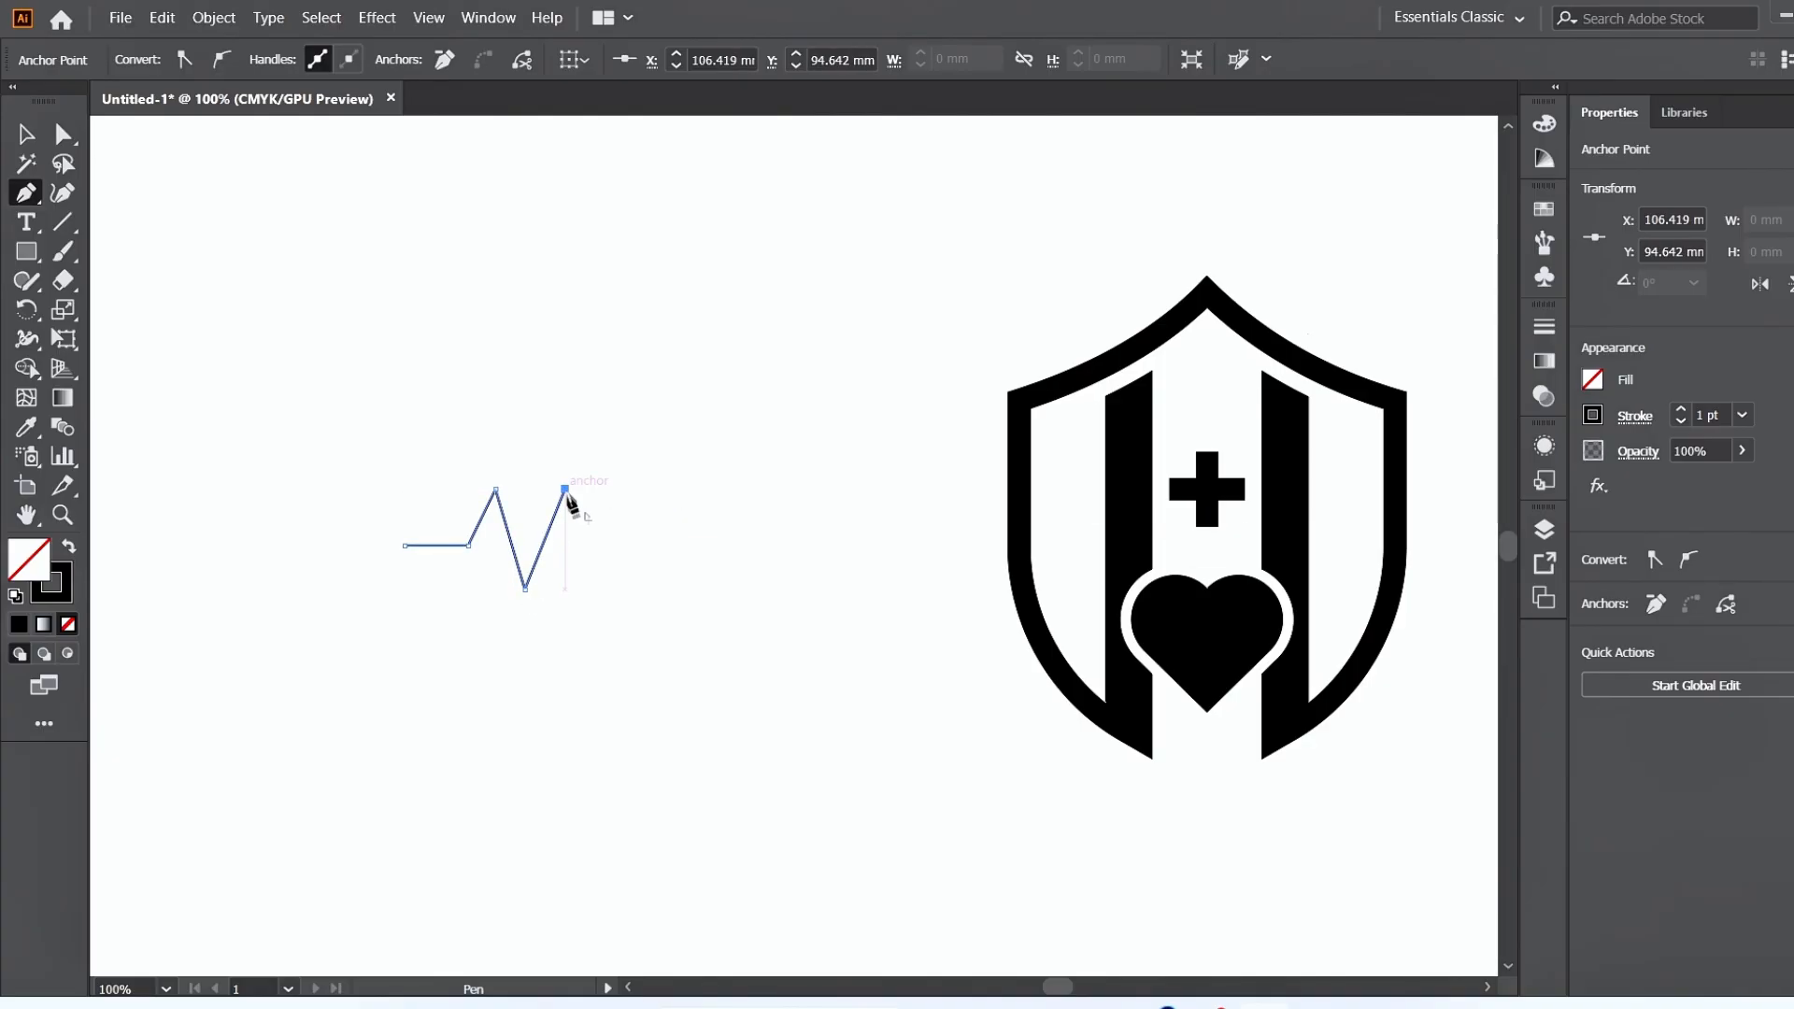
{"action": "left_click", "coordinate": [587, 545]}
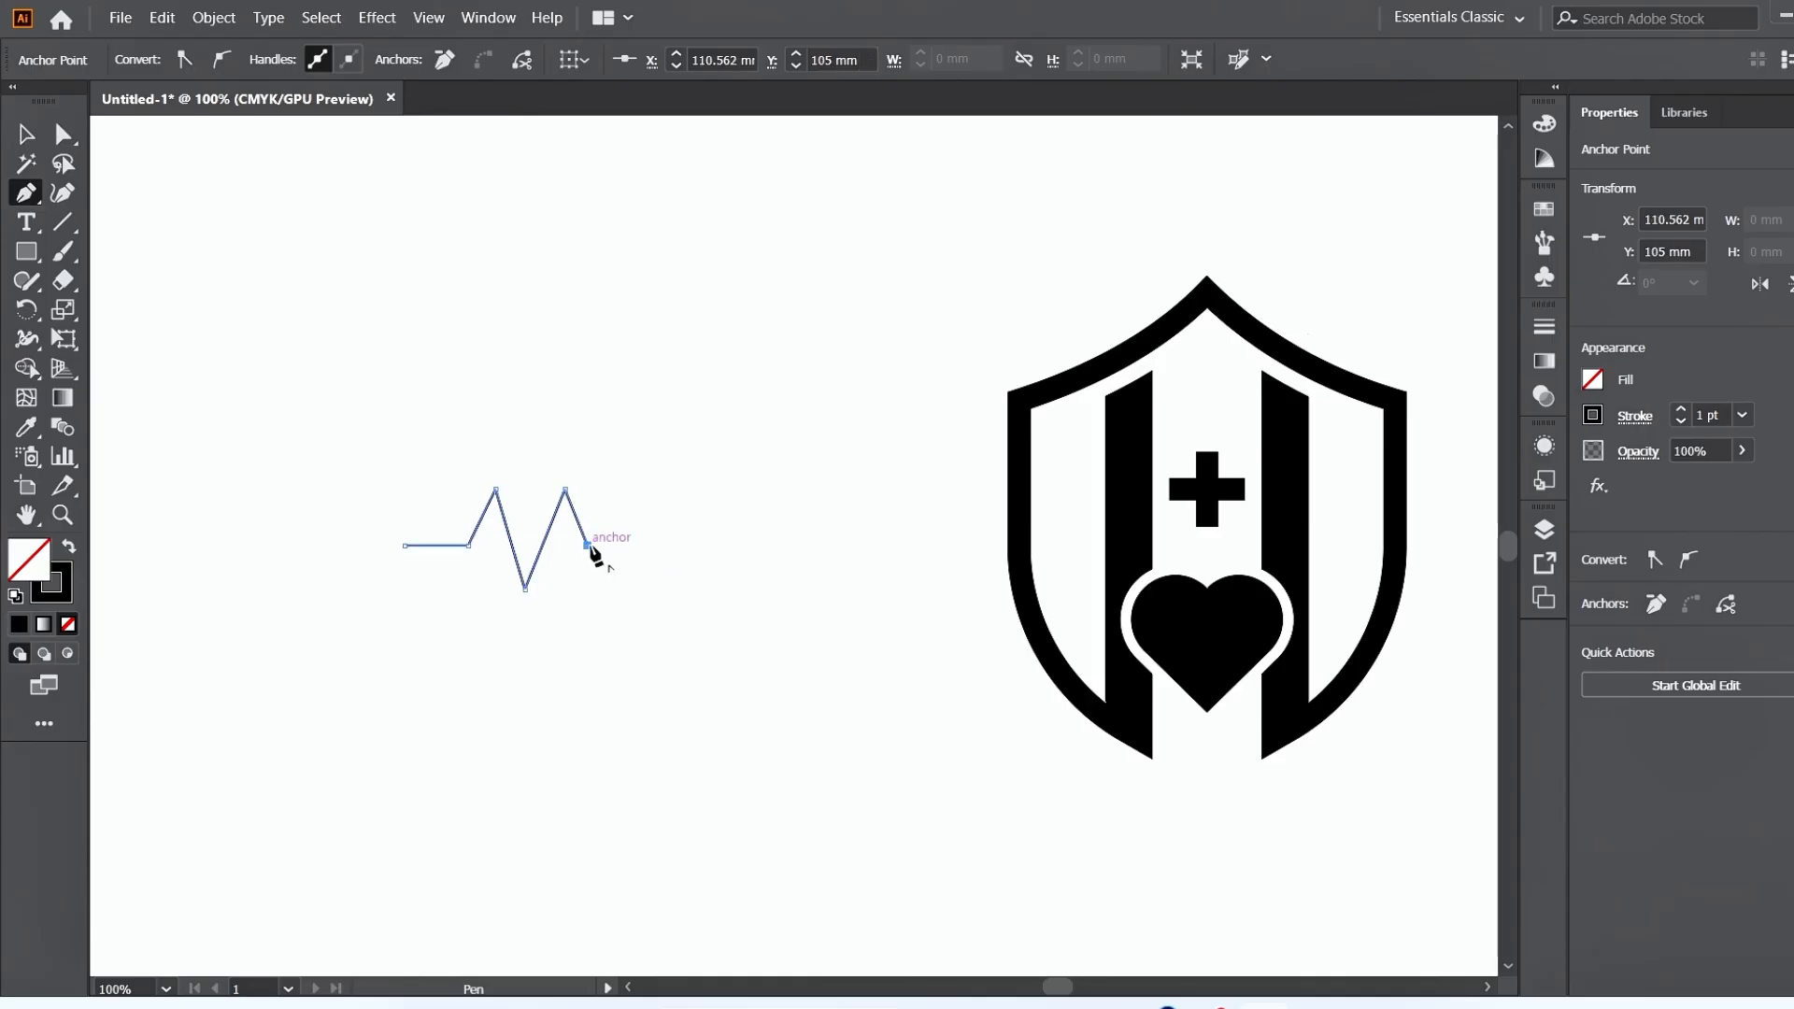
{"action": "left_click", "coordinate": [654, 545]}
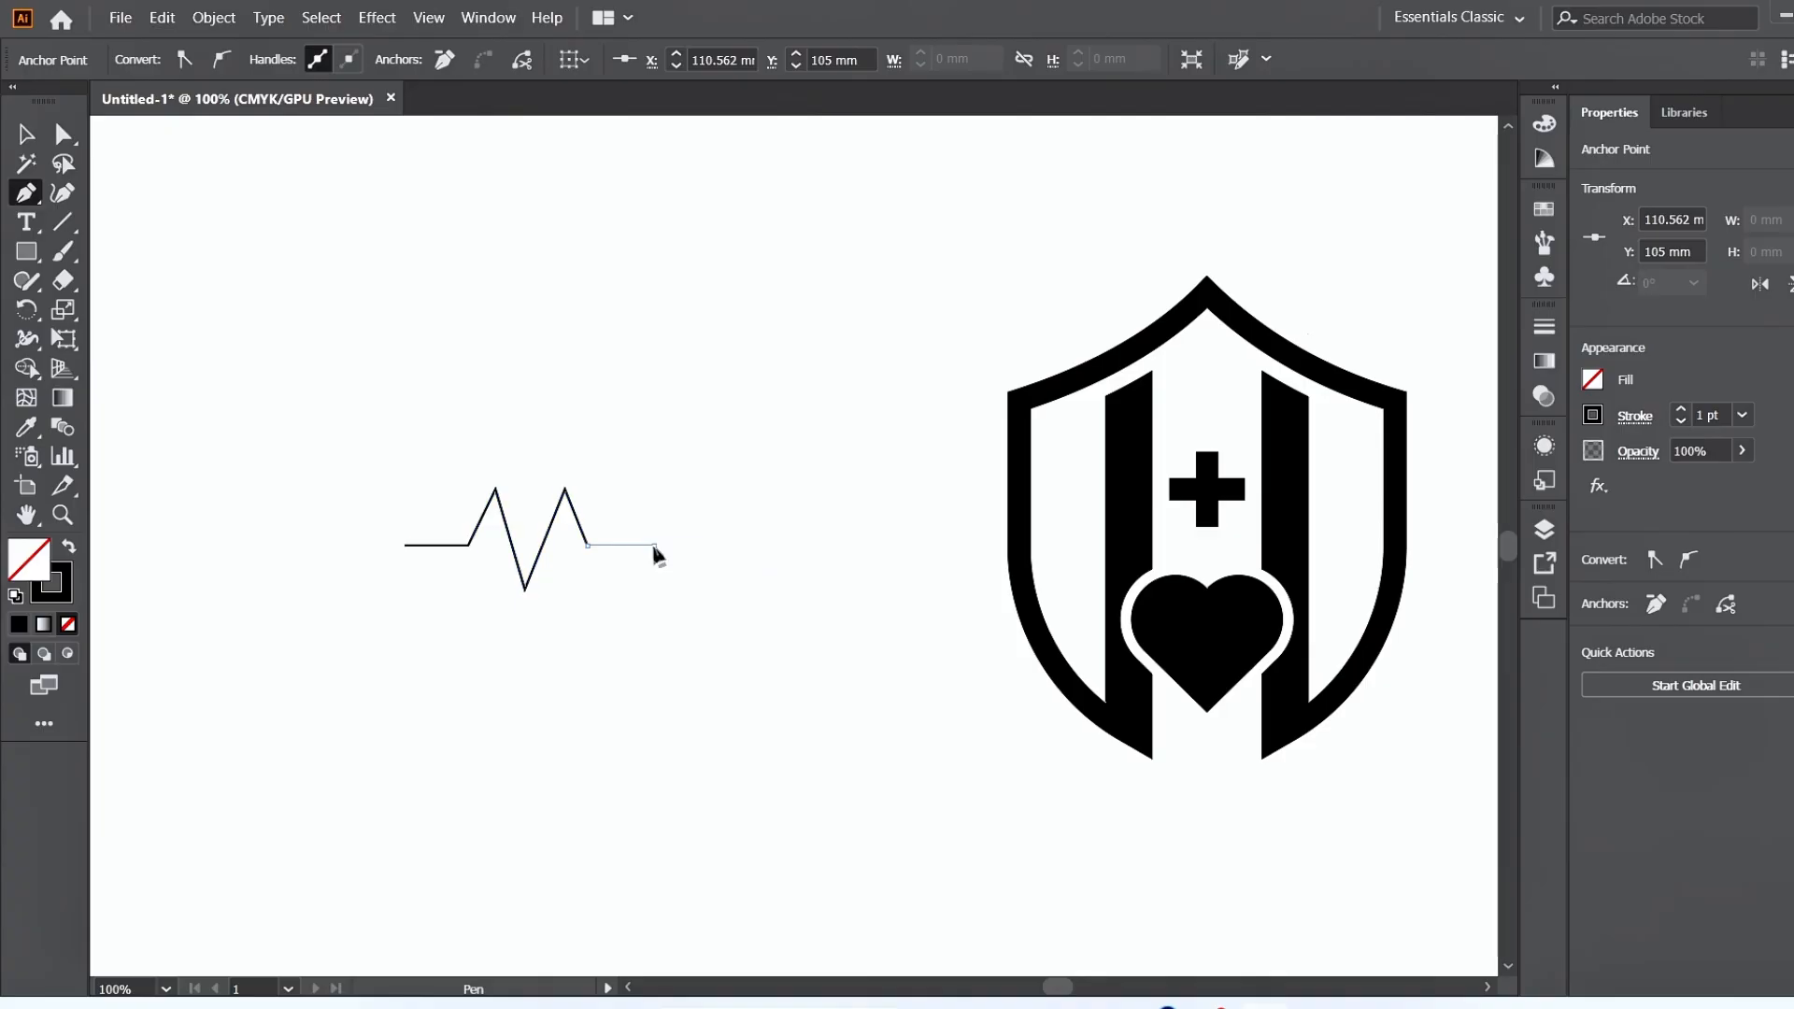
{"action": "left_click", "coordinate": [646, 628]}
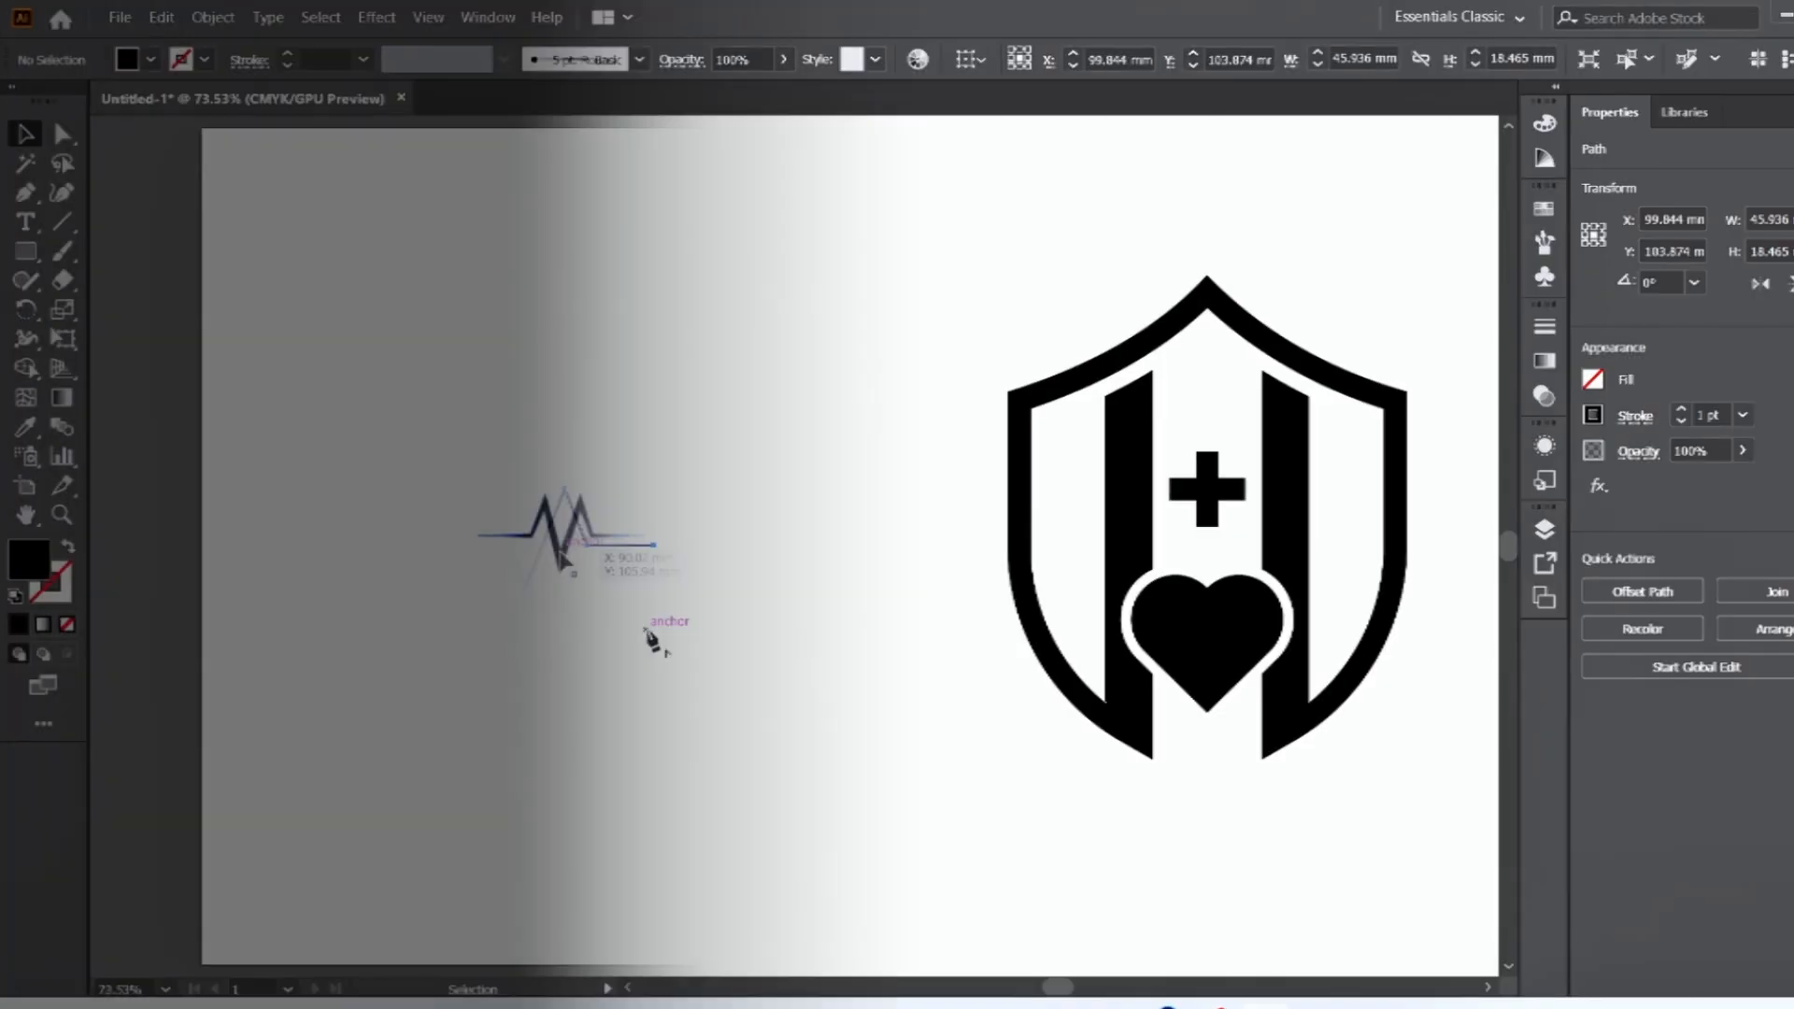
Place the tapered heartbeat shape centred across the heart and select it together with the heart.
{"action": "left_click_drag", "start_coordinate": [570, 561], "coordinate": [1101, 638]}
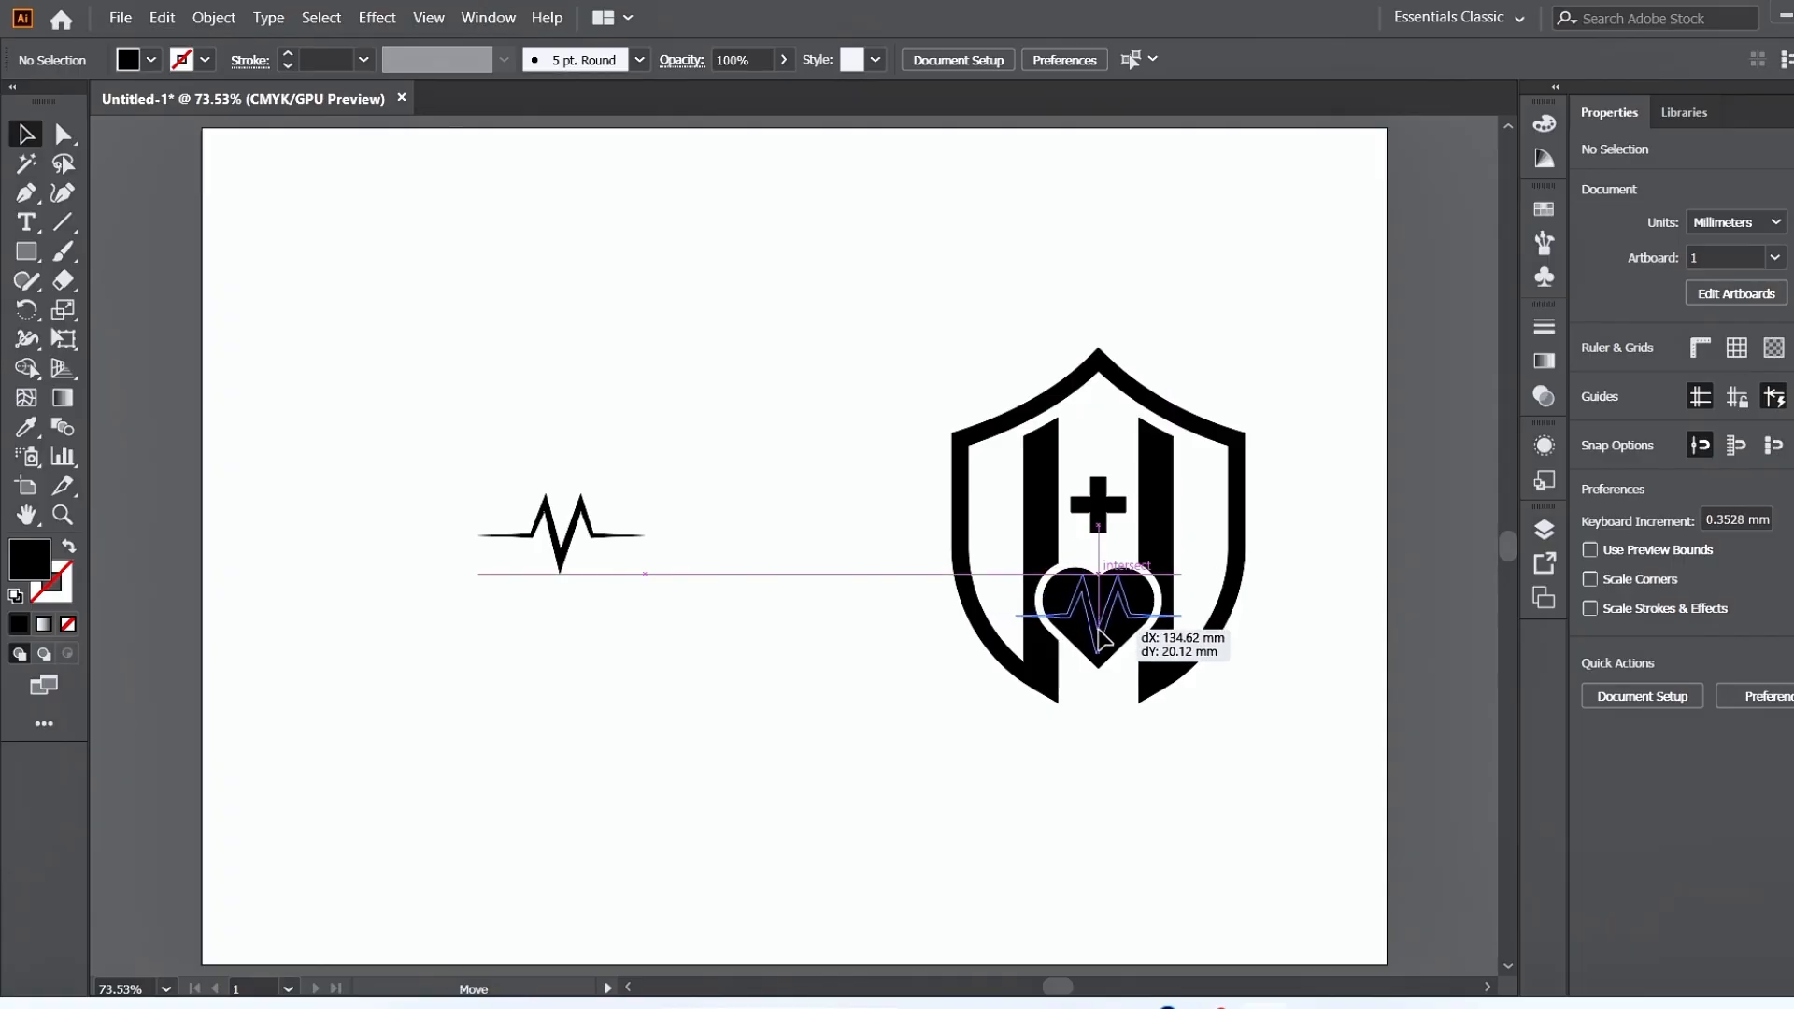
{"action": "left_click_drag", "start_coordinate": [1101, 638], "coordinate": [1101, 639]}
{"action": "key", "text": "ctrl+plus"}
{"action": "key", "text": "ctrl+plus"}
{"action": "key", "text": "ctrl+plus"}
{"action": "key", "text": "ctrl+plus"}
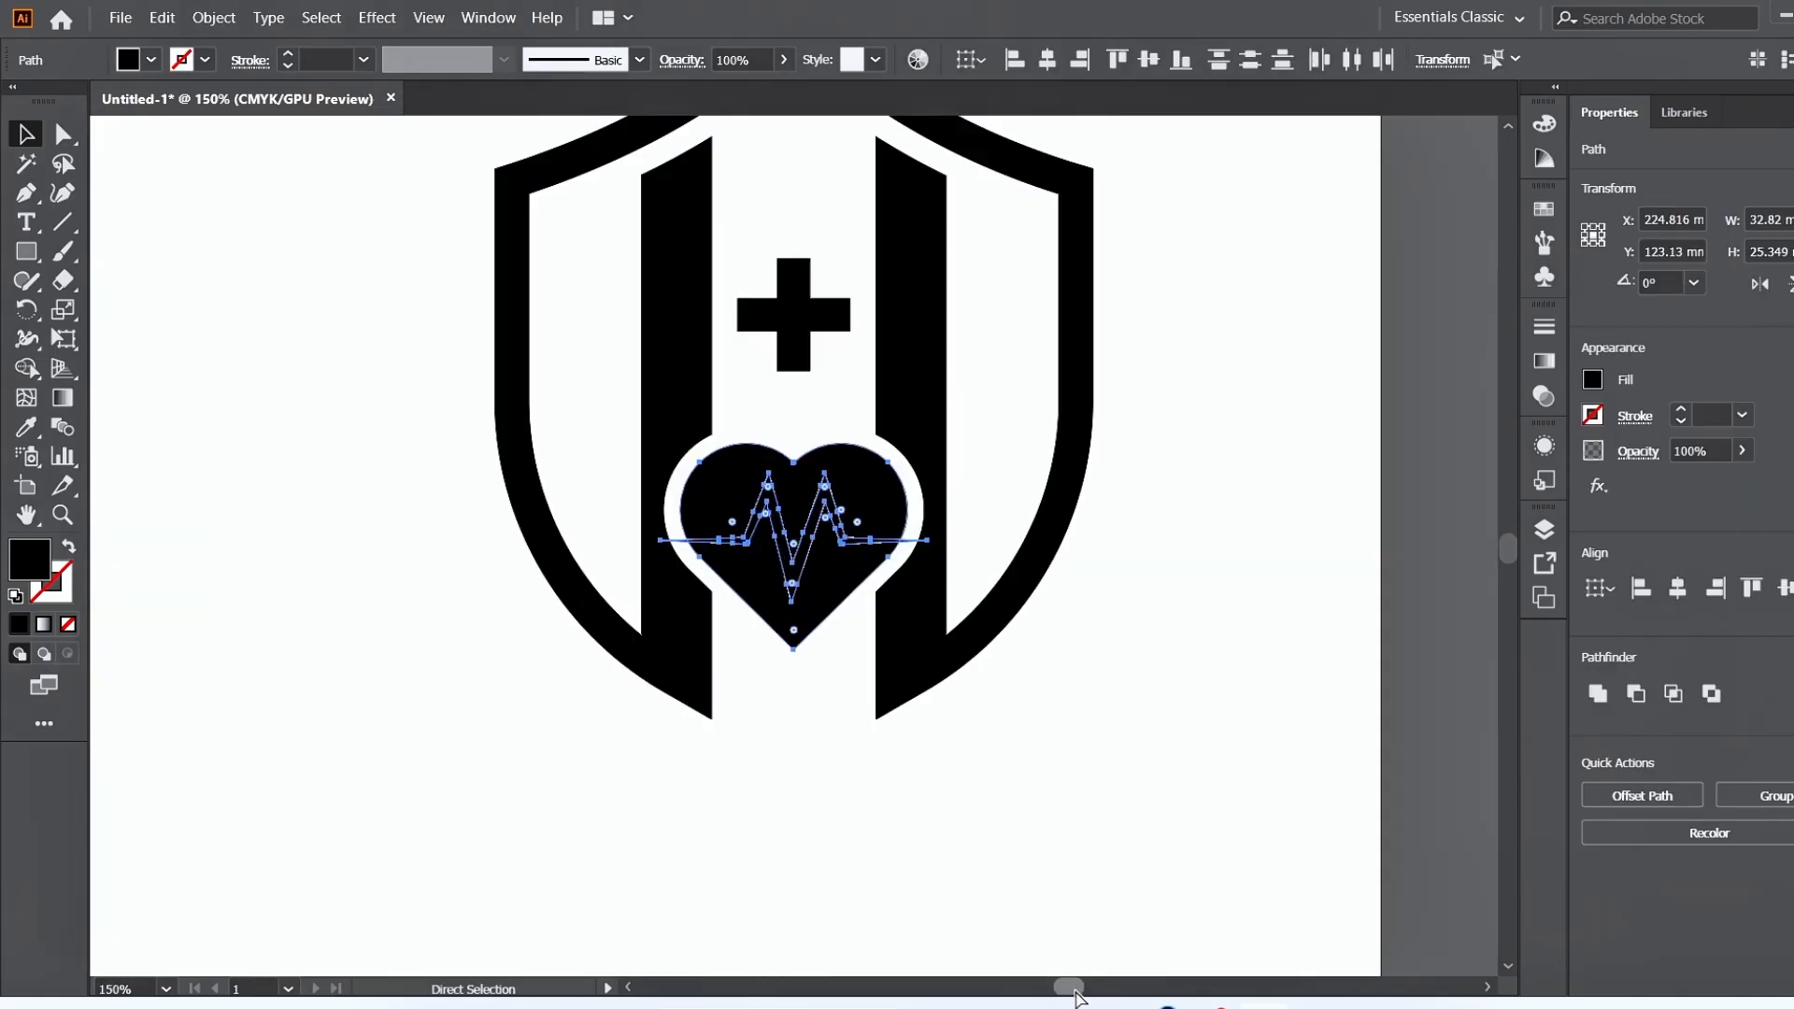
Cut the heartbeat shape out of the heart with the Shape Builder tool, leaving a white zigzag gap across it.
{"action": "key", "text": "ctrl+plus"}
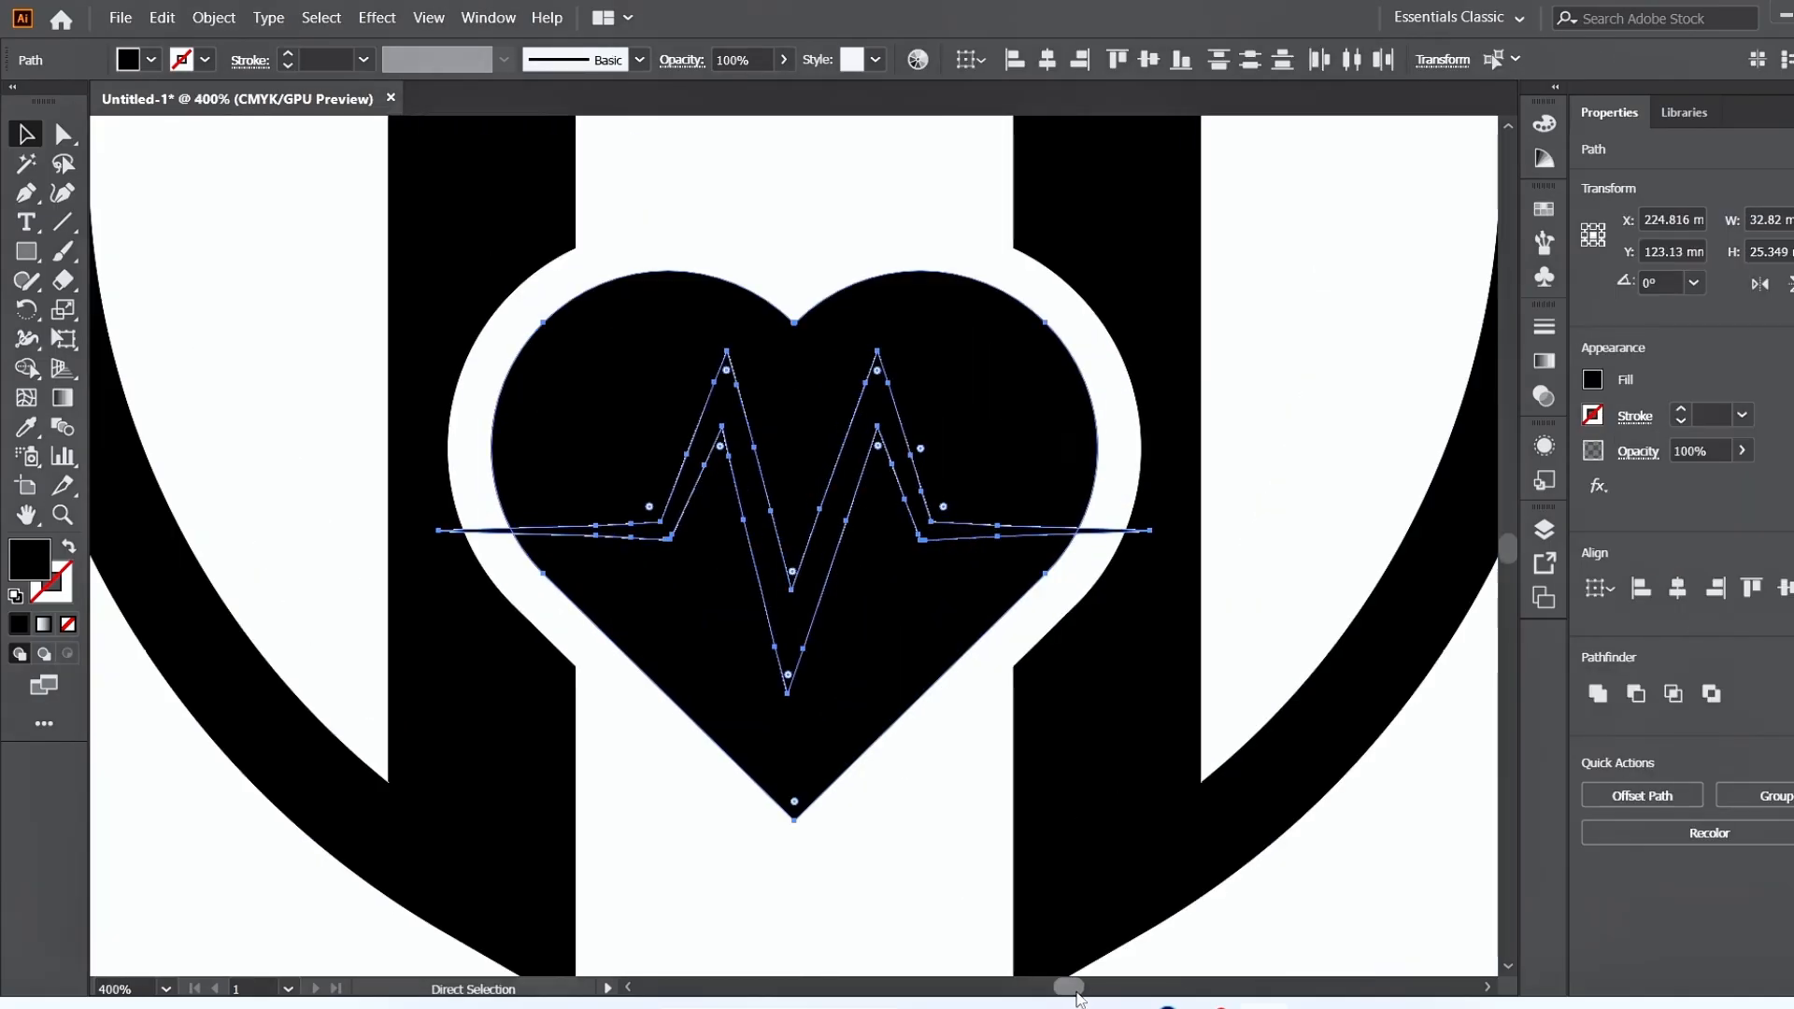
{"action": "key", "text": "v"}
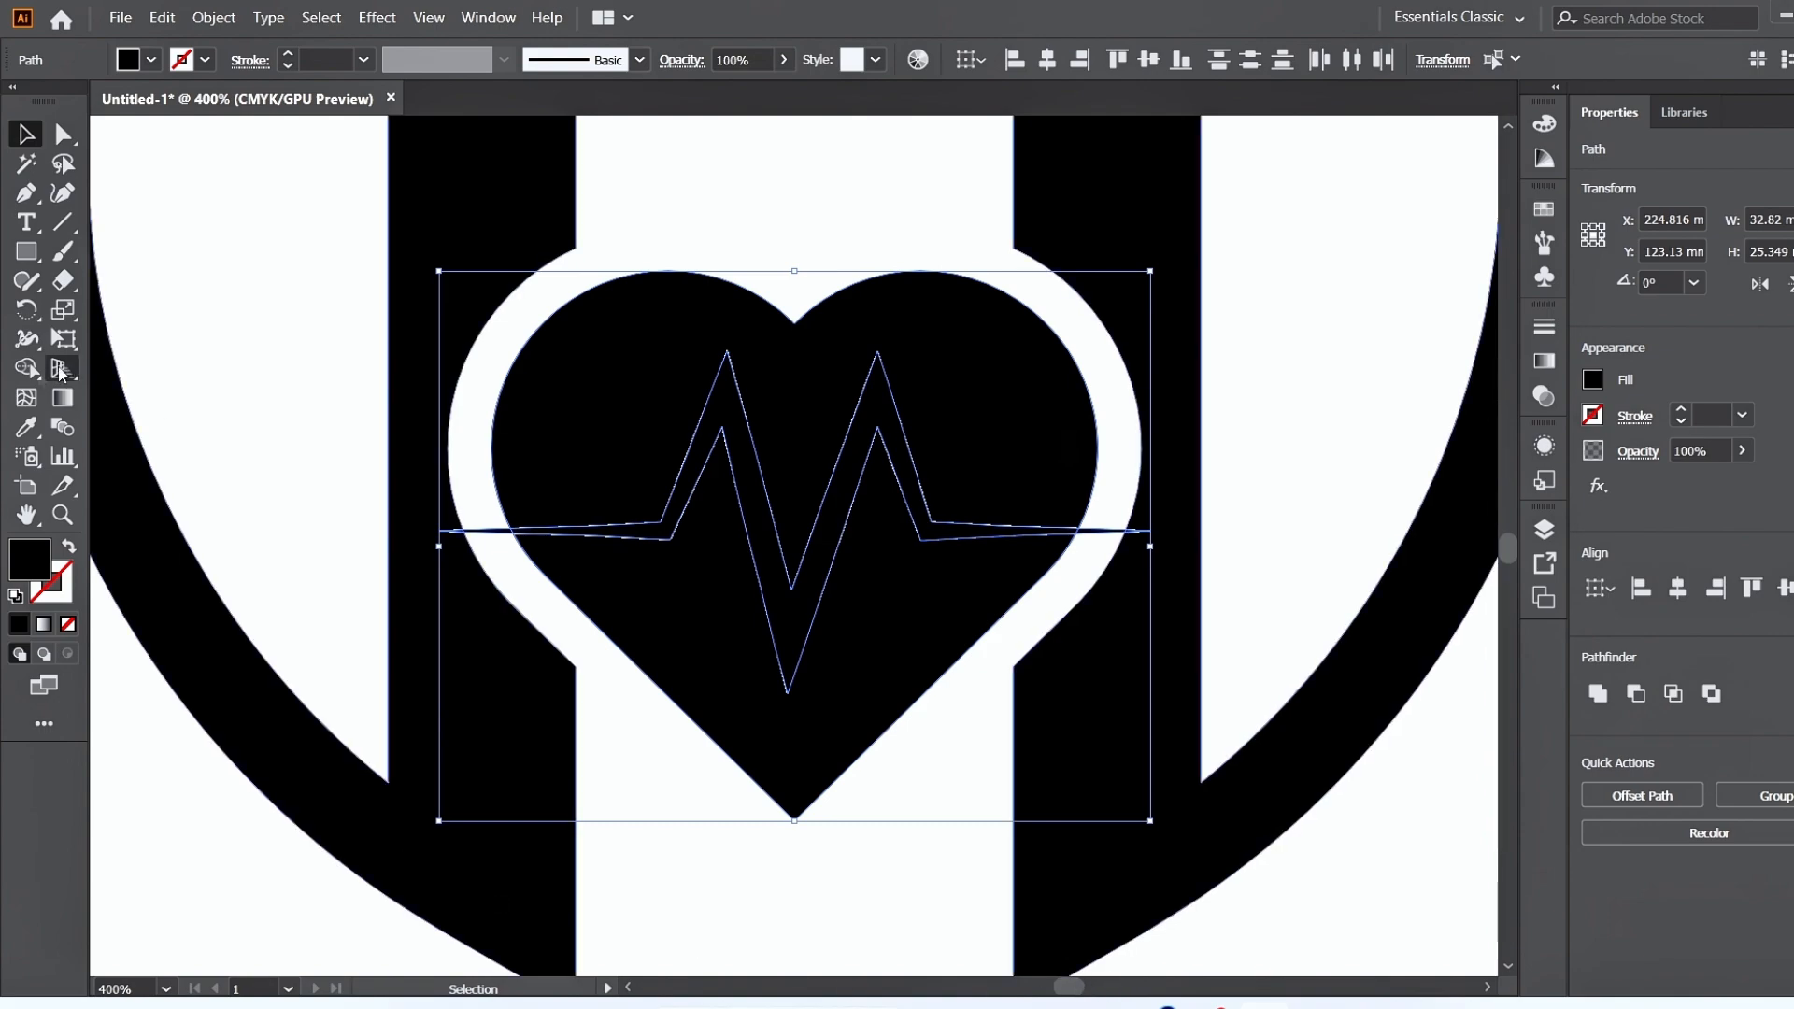
{"action": "left_click", "coordinate": [23, 371]}
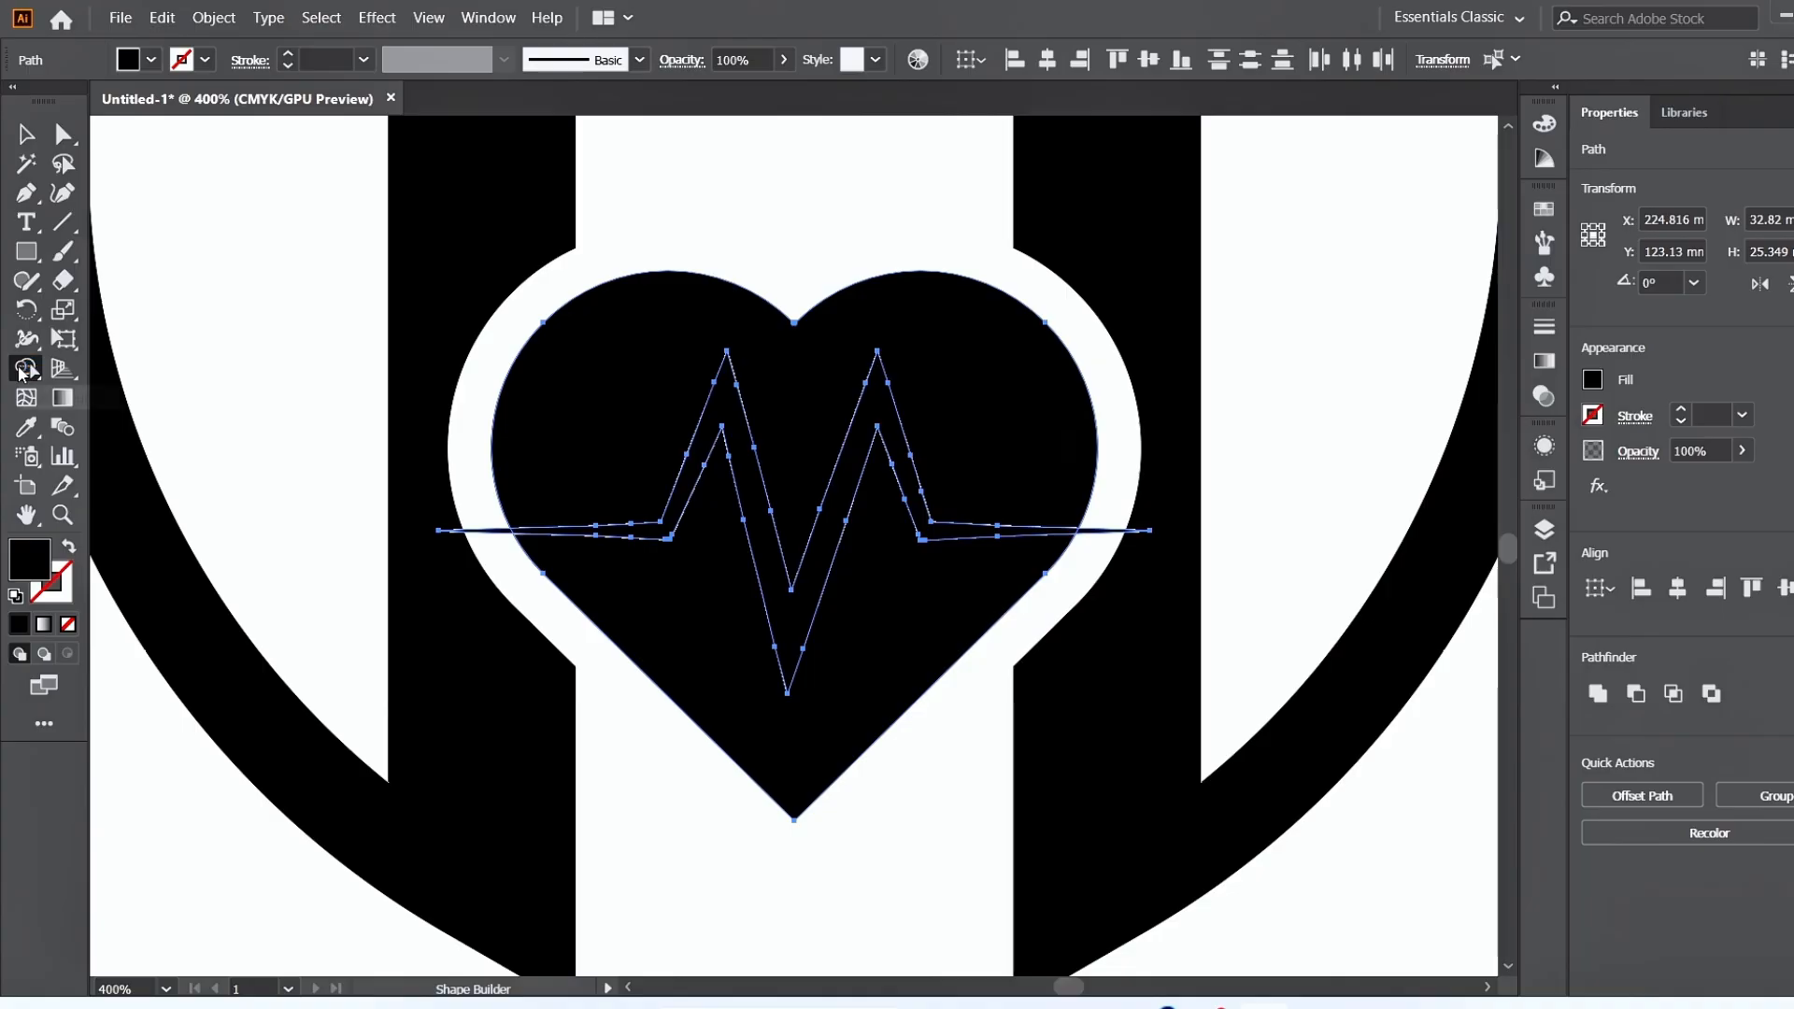
{"action": "left_click", "coordinate": [641, 542], "text": "alt"}
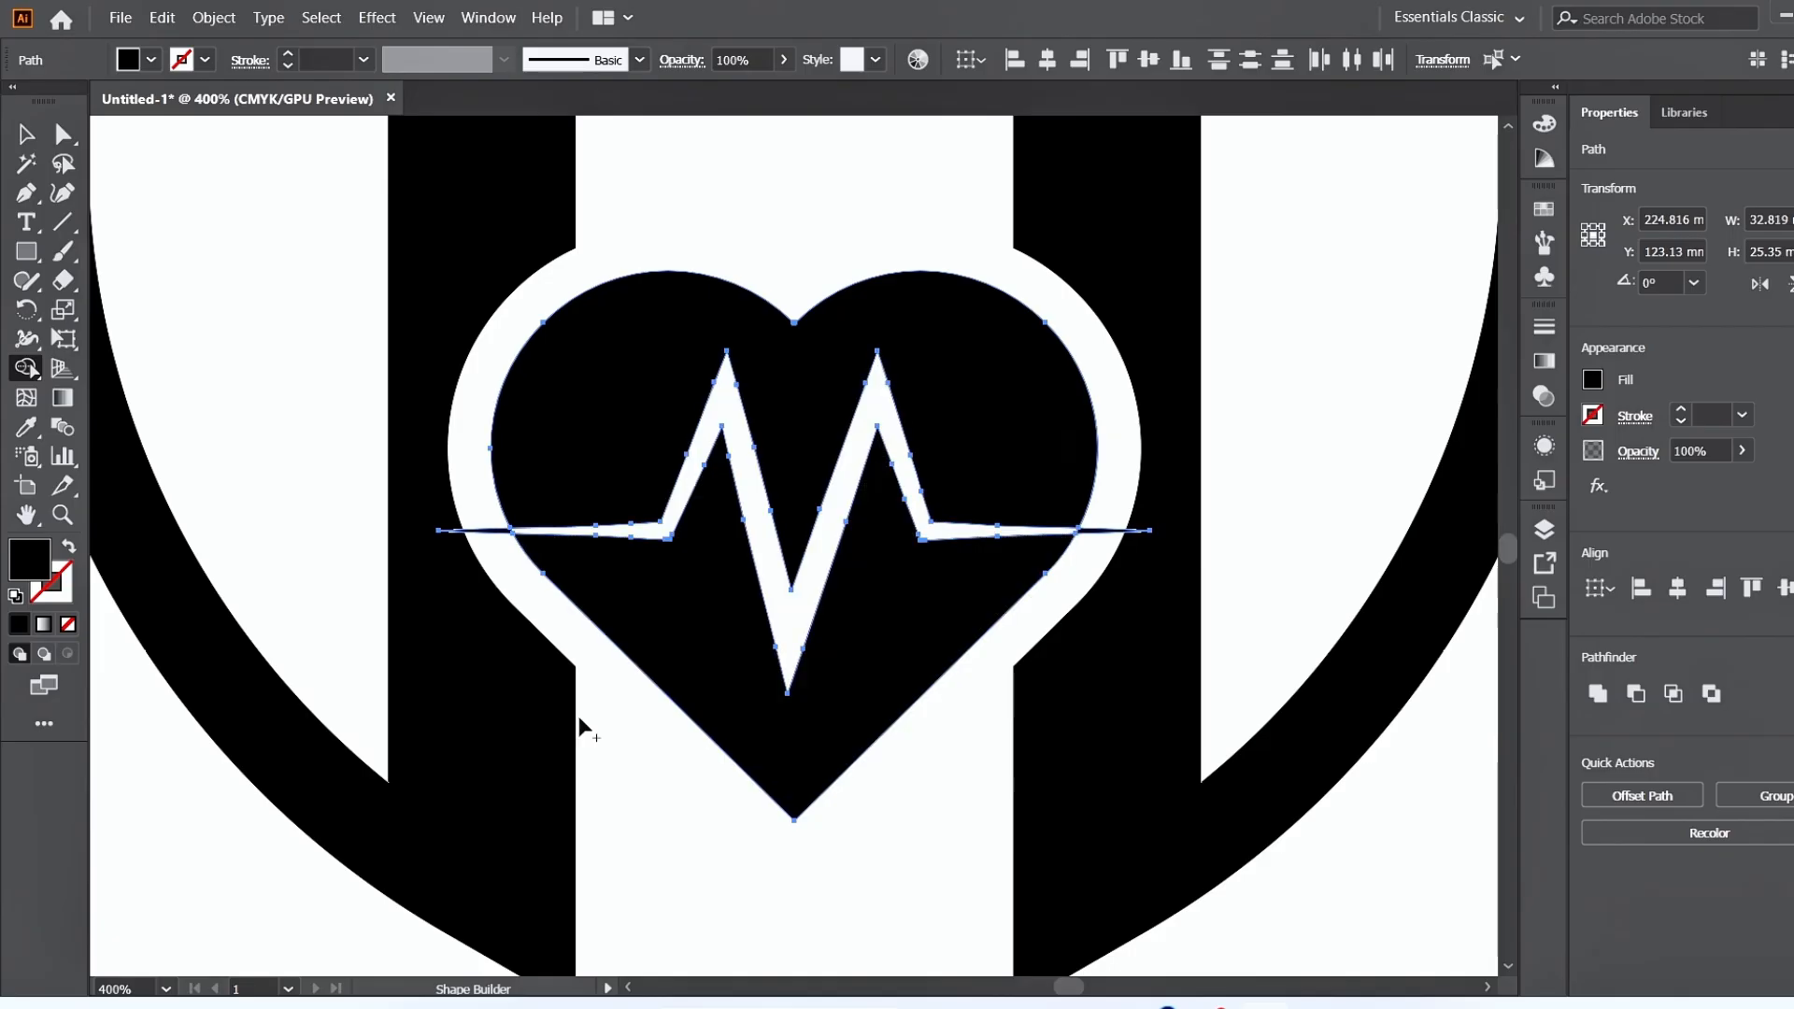
{"action": "left_click", "coordinate": [25, 133]}
{"action": "left_click", "coordinate": [184, 230]}
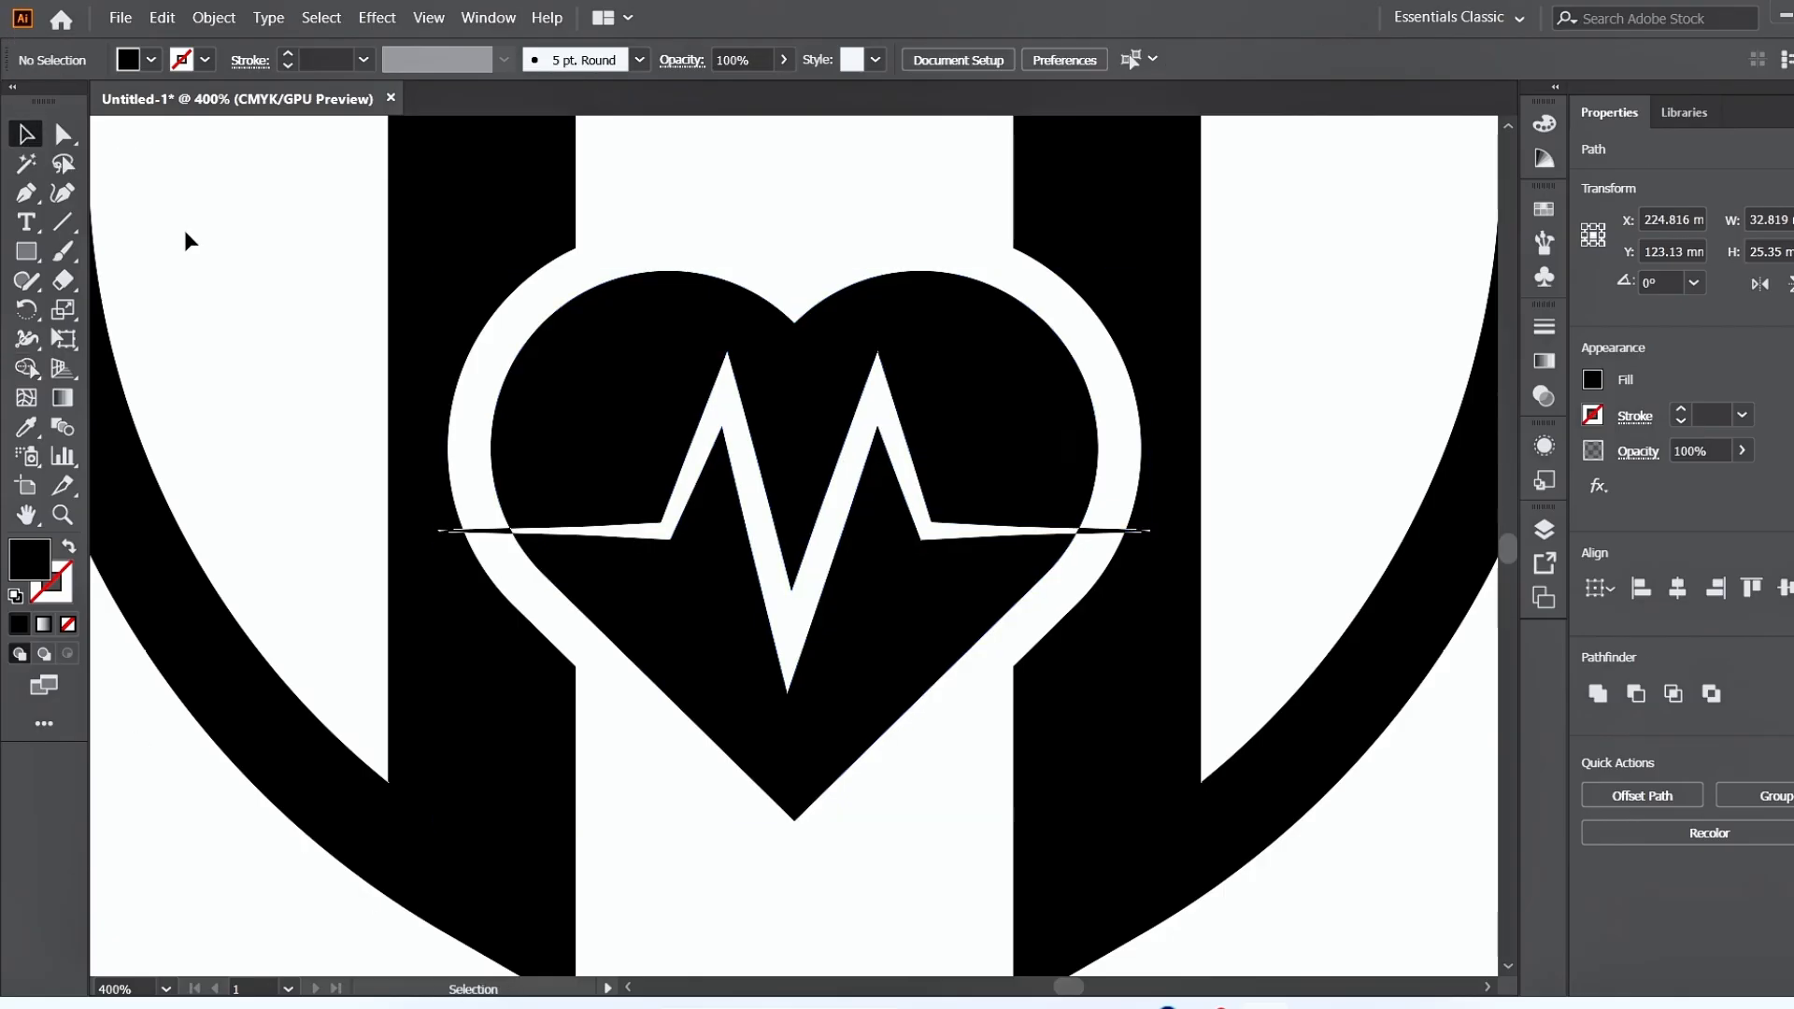
Delete the two leftover heartbeat tips that stick out on either side of the heart.
{"action": "left_click", "coordinate": [484, 531]}
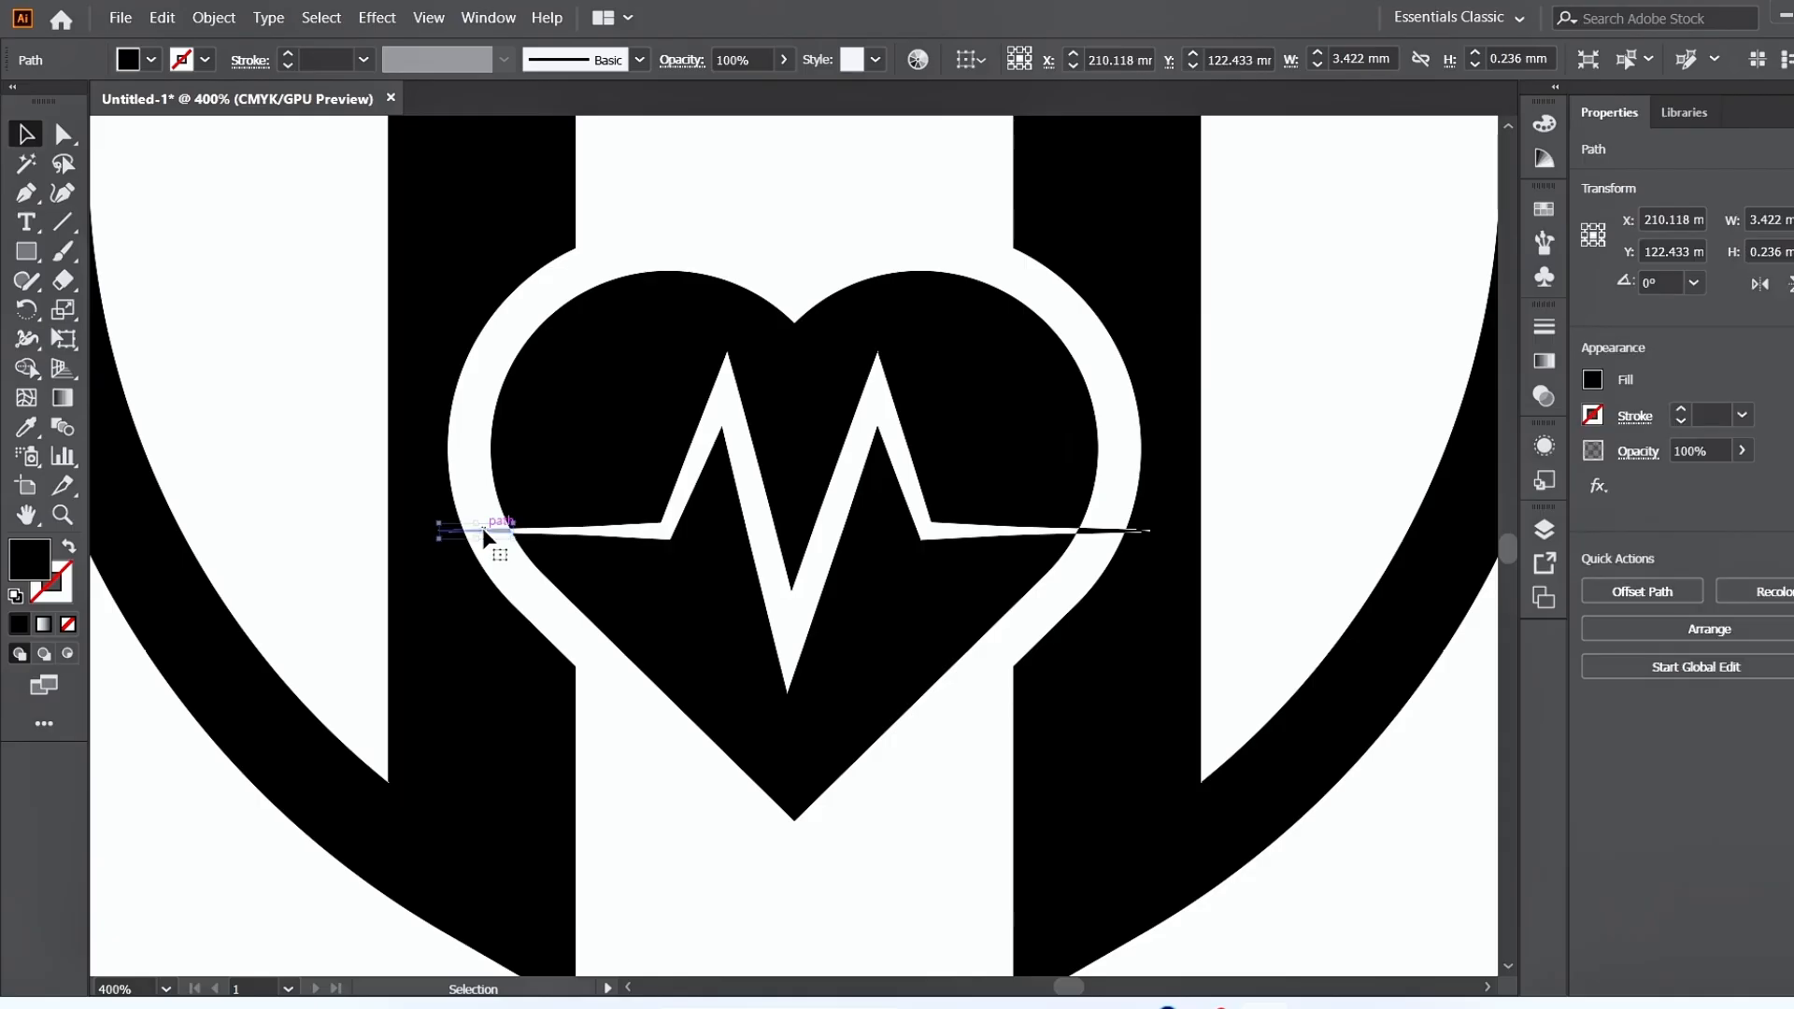
{"action": "key", "text": "Delete"}
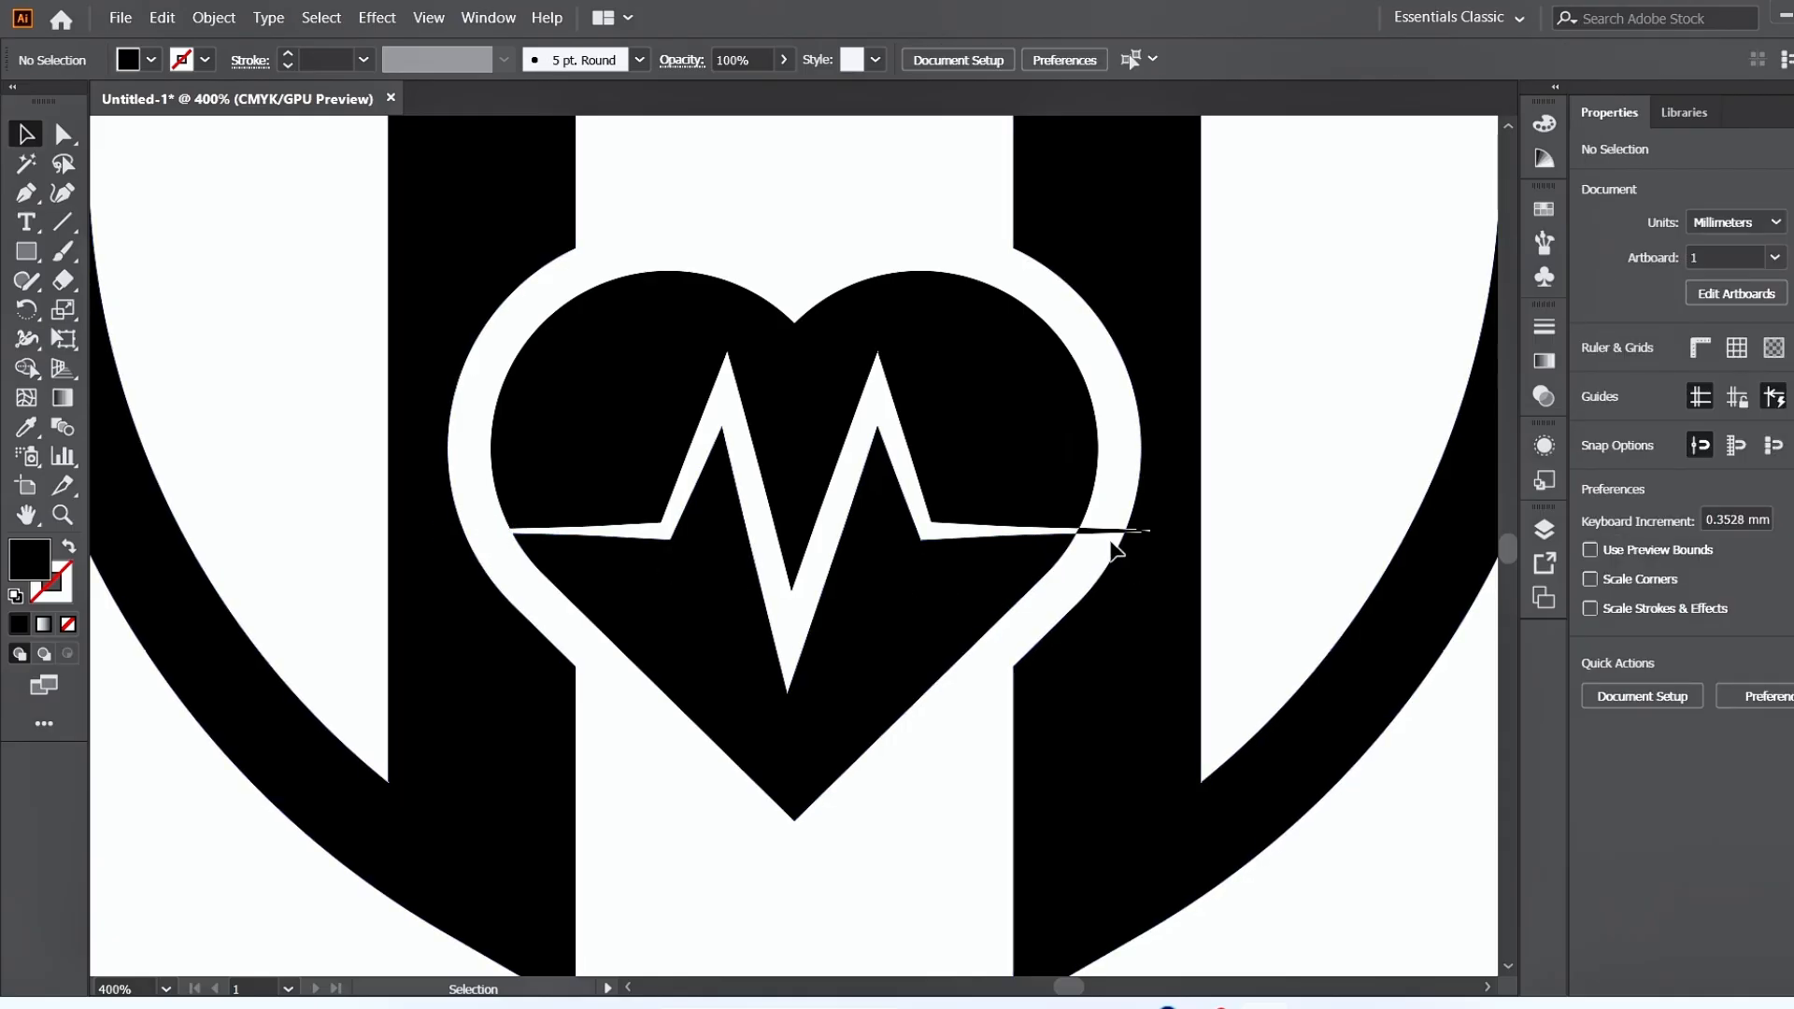
{"action": "left_click", "coordinate": [1112, 530]}
{"action": "key", "text": "Delete"}
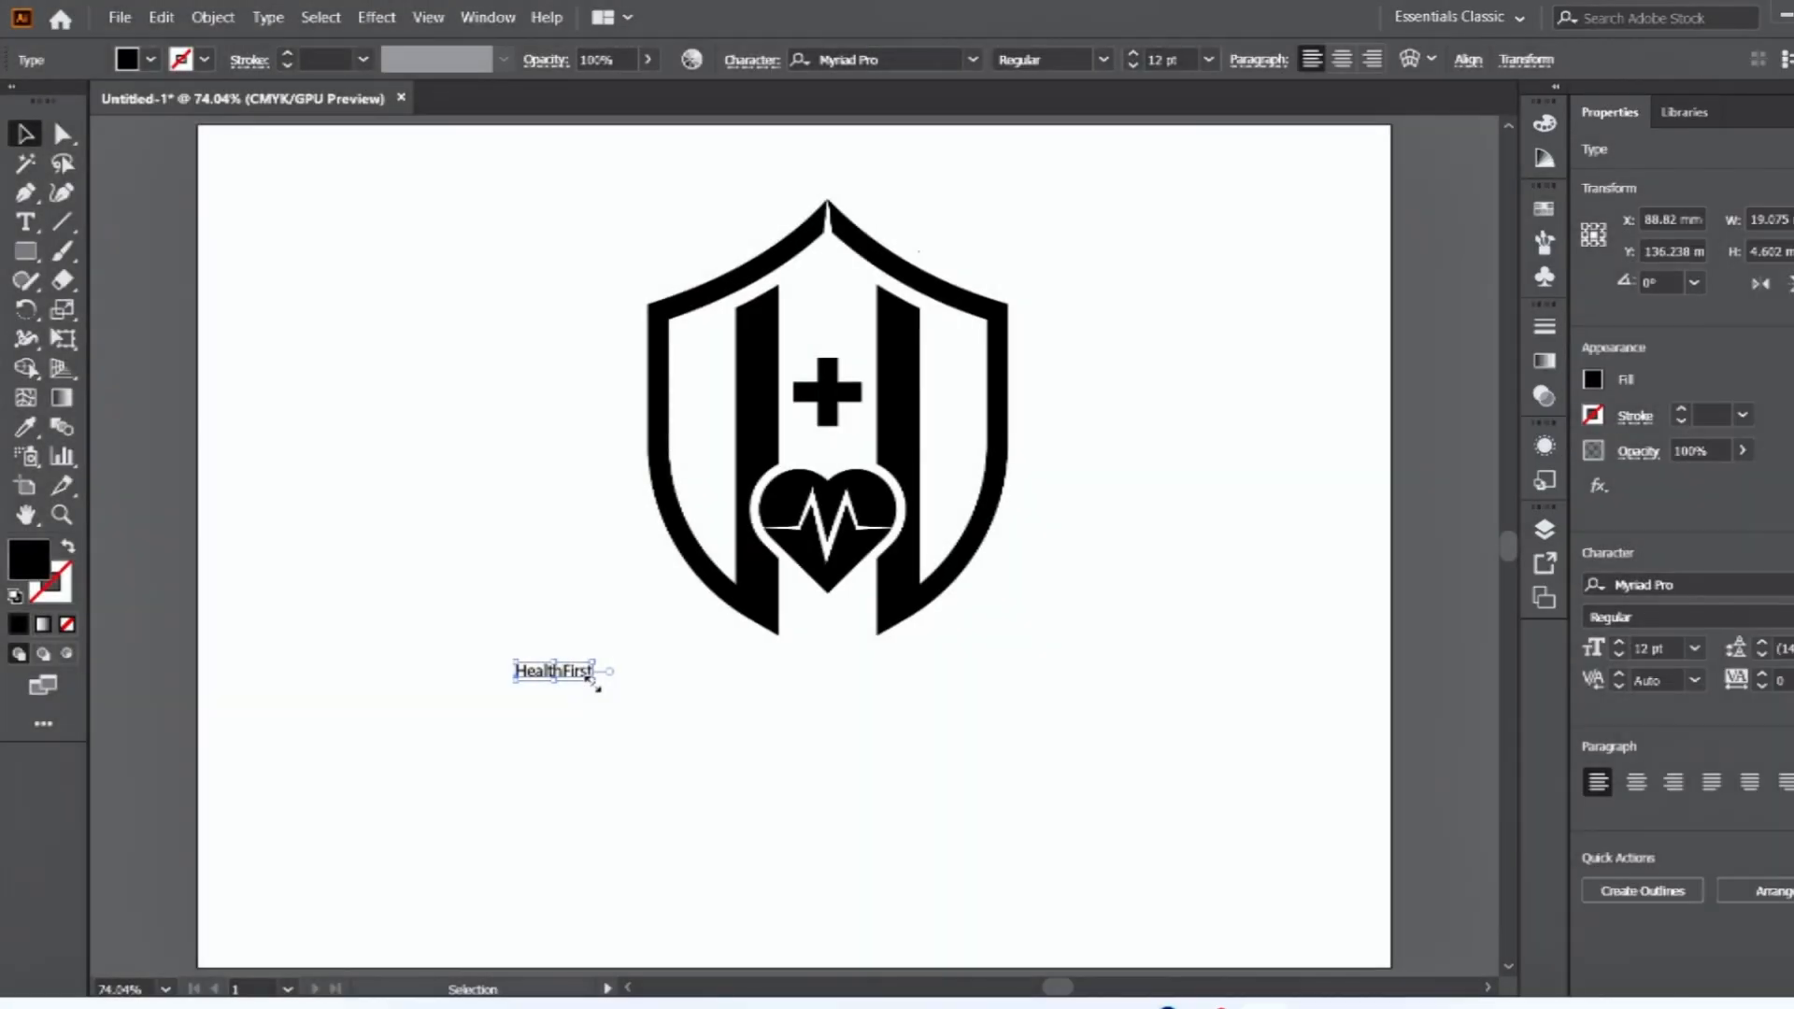
Enlarge the HealthFirst text into a large wordmark beneath the shield.
{"action": "mouse_move", "coordinate": [592, 681]}
{"action": "left_mouse_down"}
{"action": "mouse_move", "coordinate": [883, 786]}
{"action": "mouse_move", "coordinate": [1161, 853]}
{"action": "left_mouse_up"}
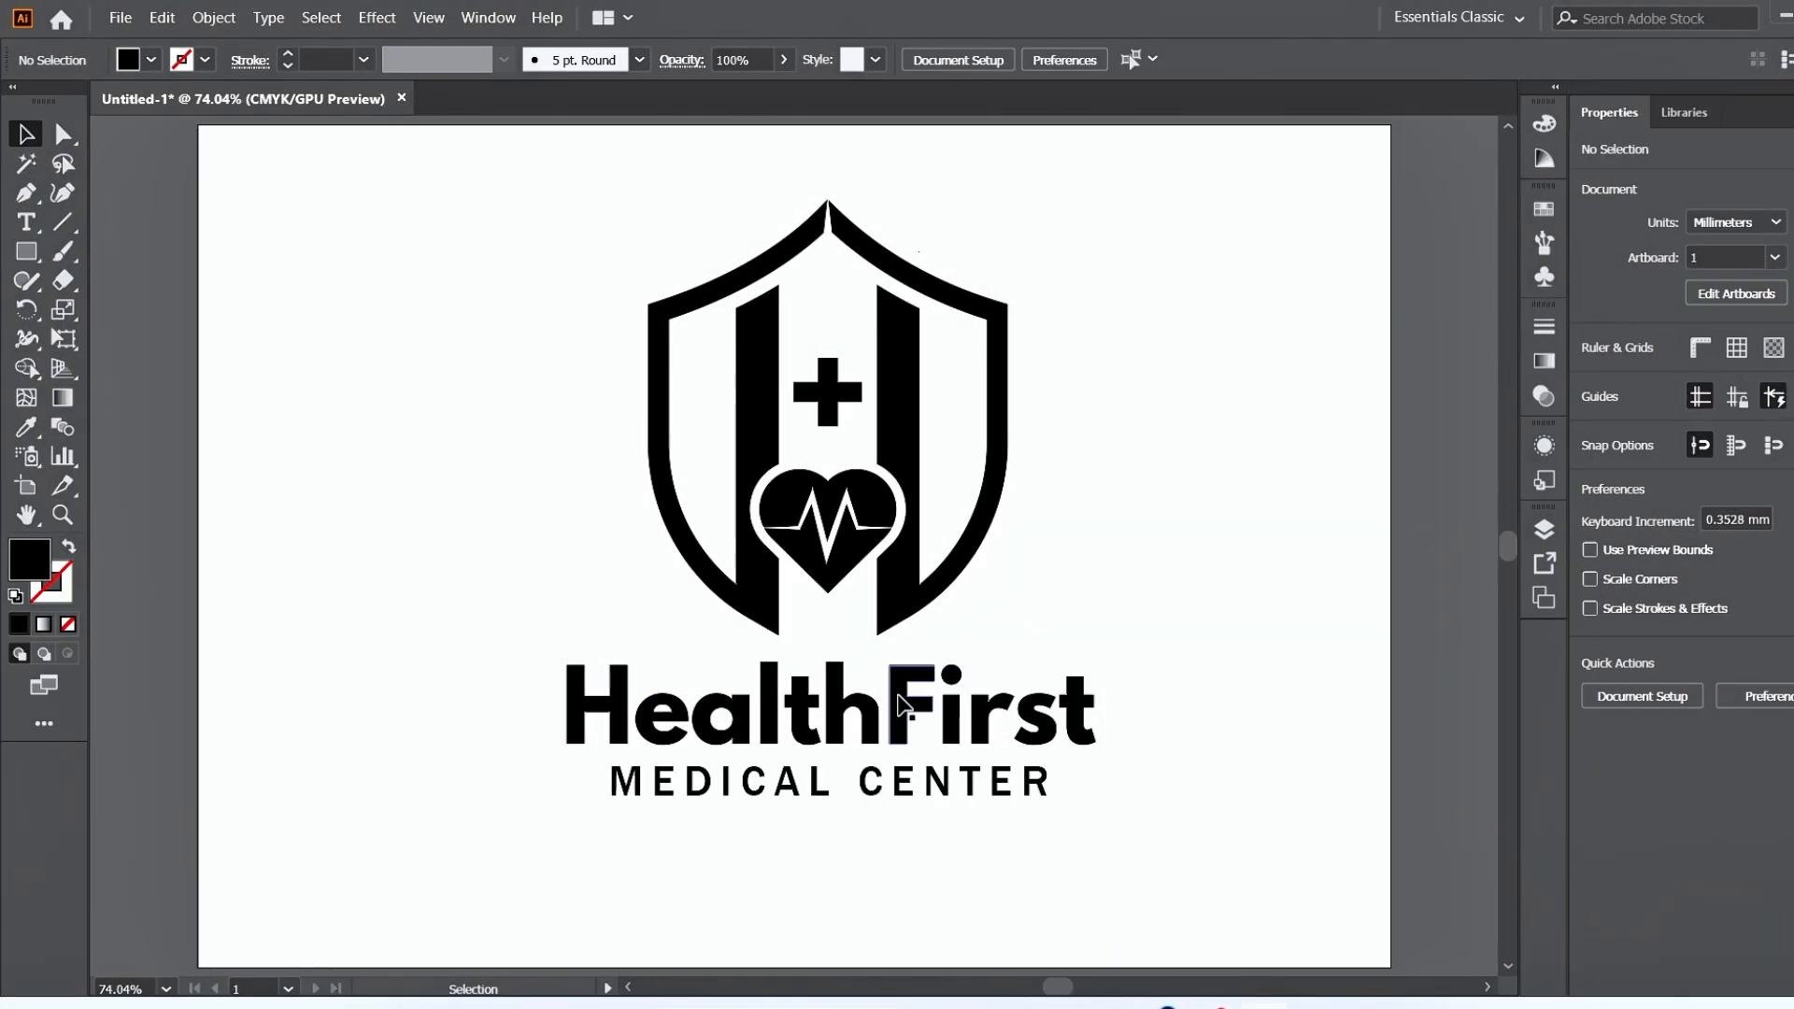
{"action": "left_click", "coordinate": [902, 705]}
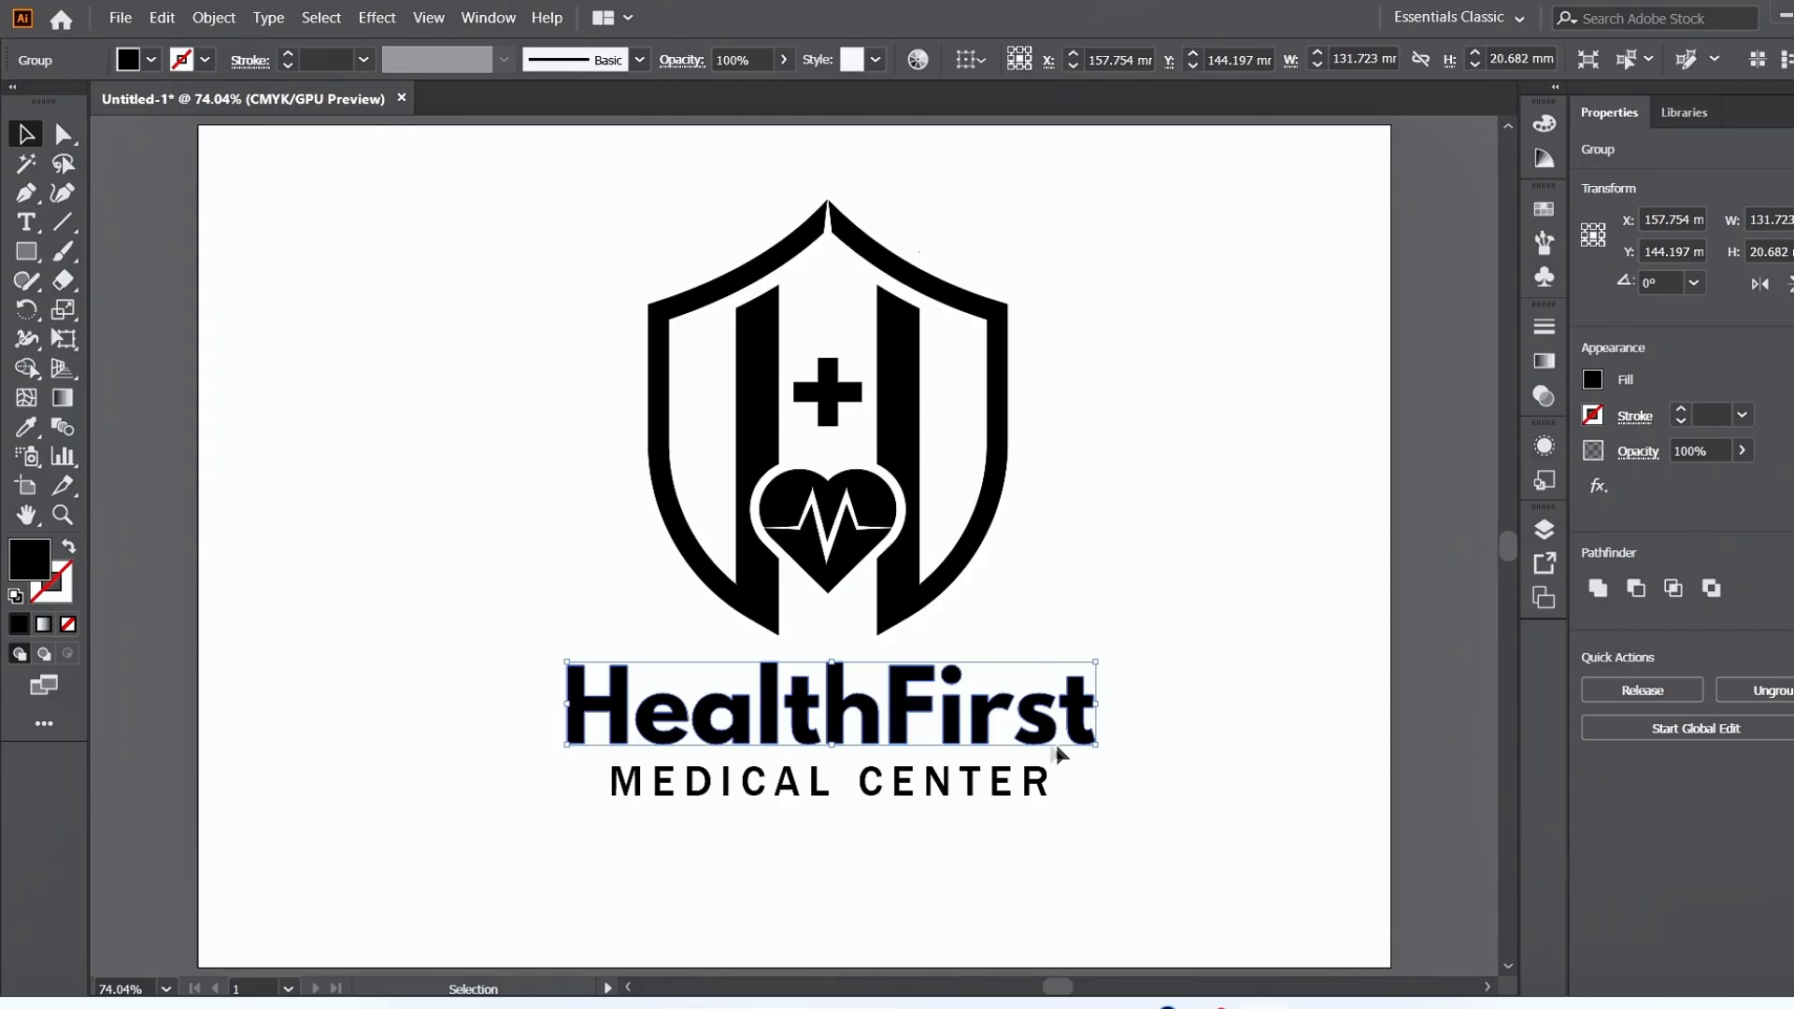
{"action": "left_click", "coordinate": [713, 848]}
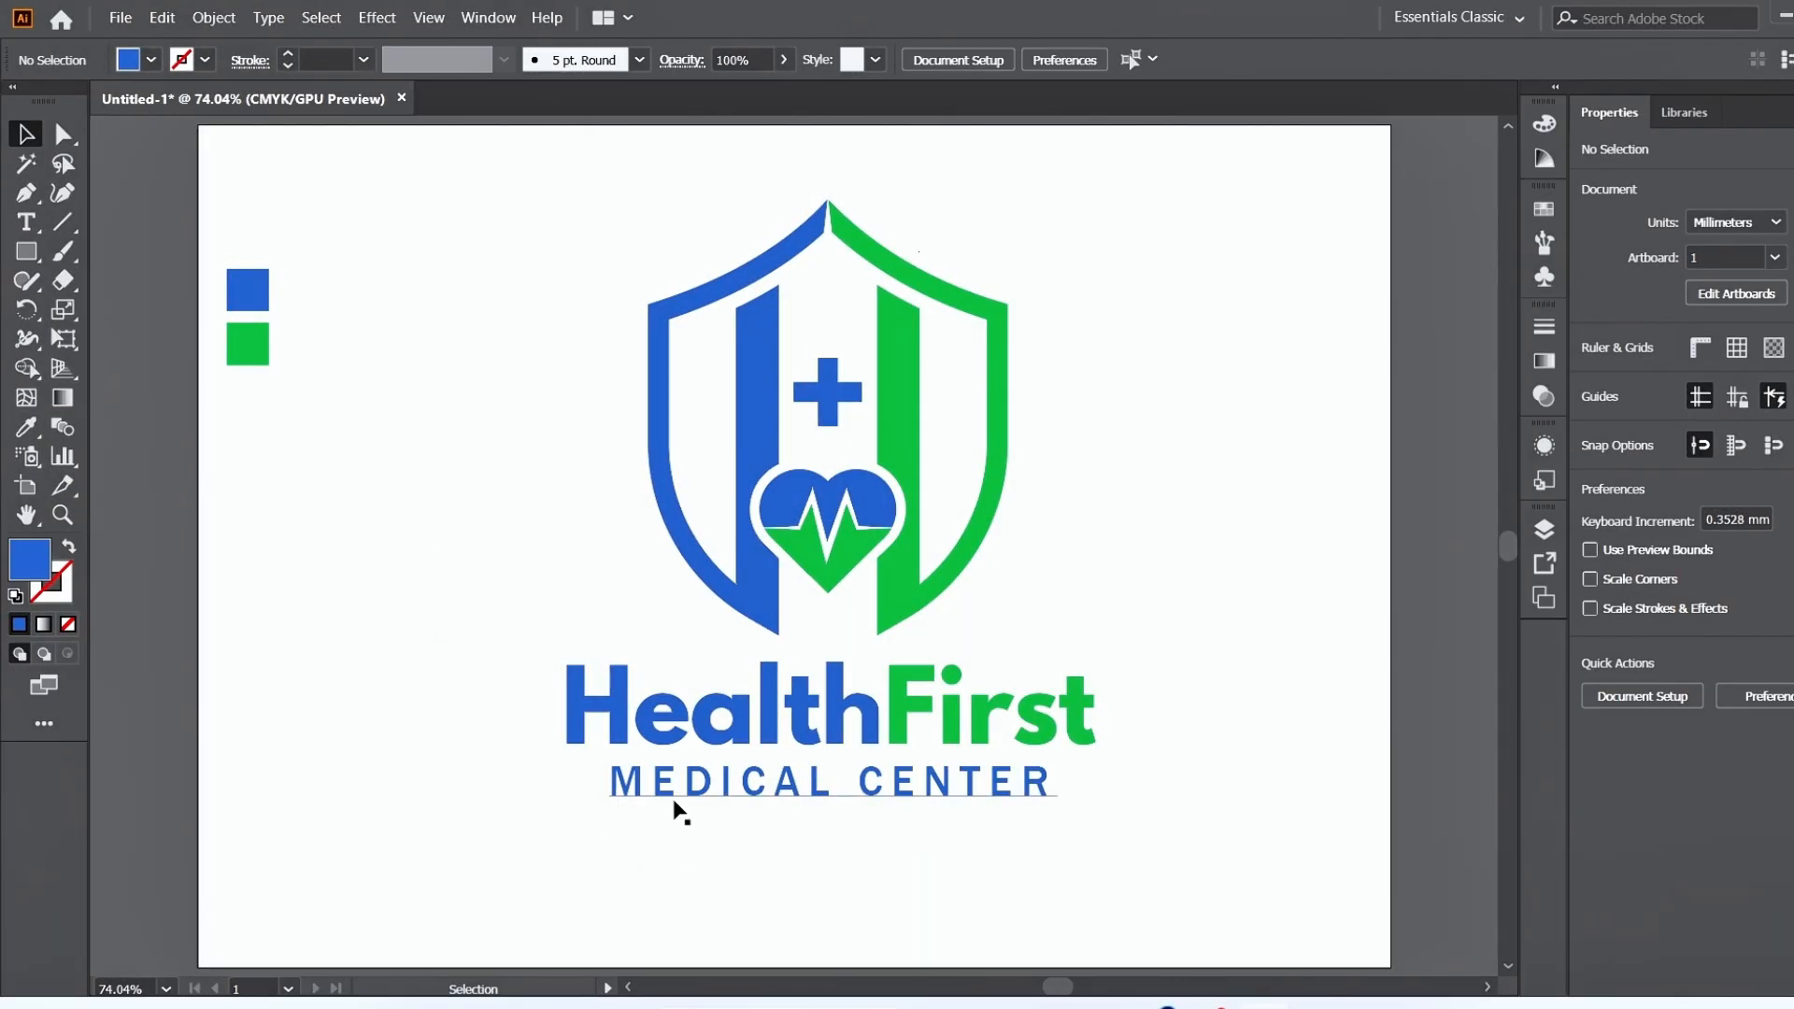
Nudge the MEDICAL CENTER text up about 2.1 mm, closer to the HealthFirst wordmark, to Y 162.309 mm.
{"action": "left_click", "coordinate": [674, 801]}
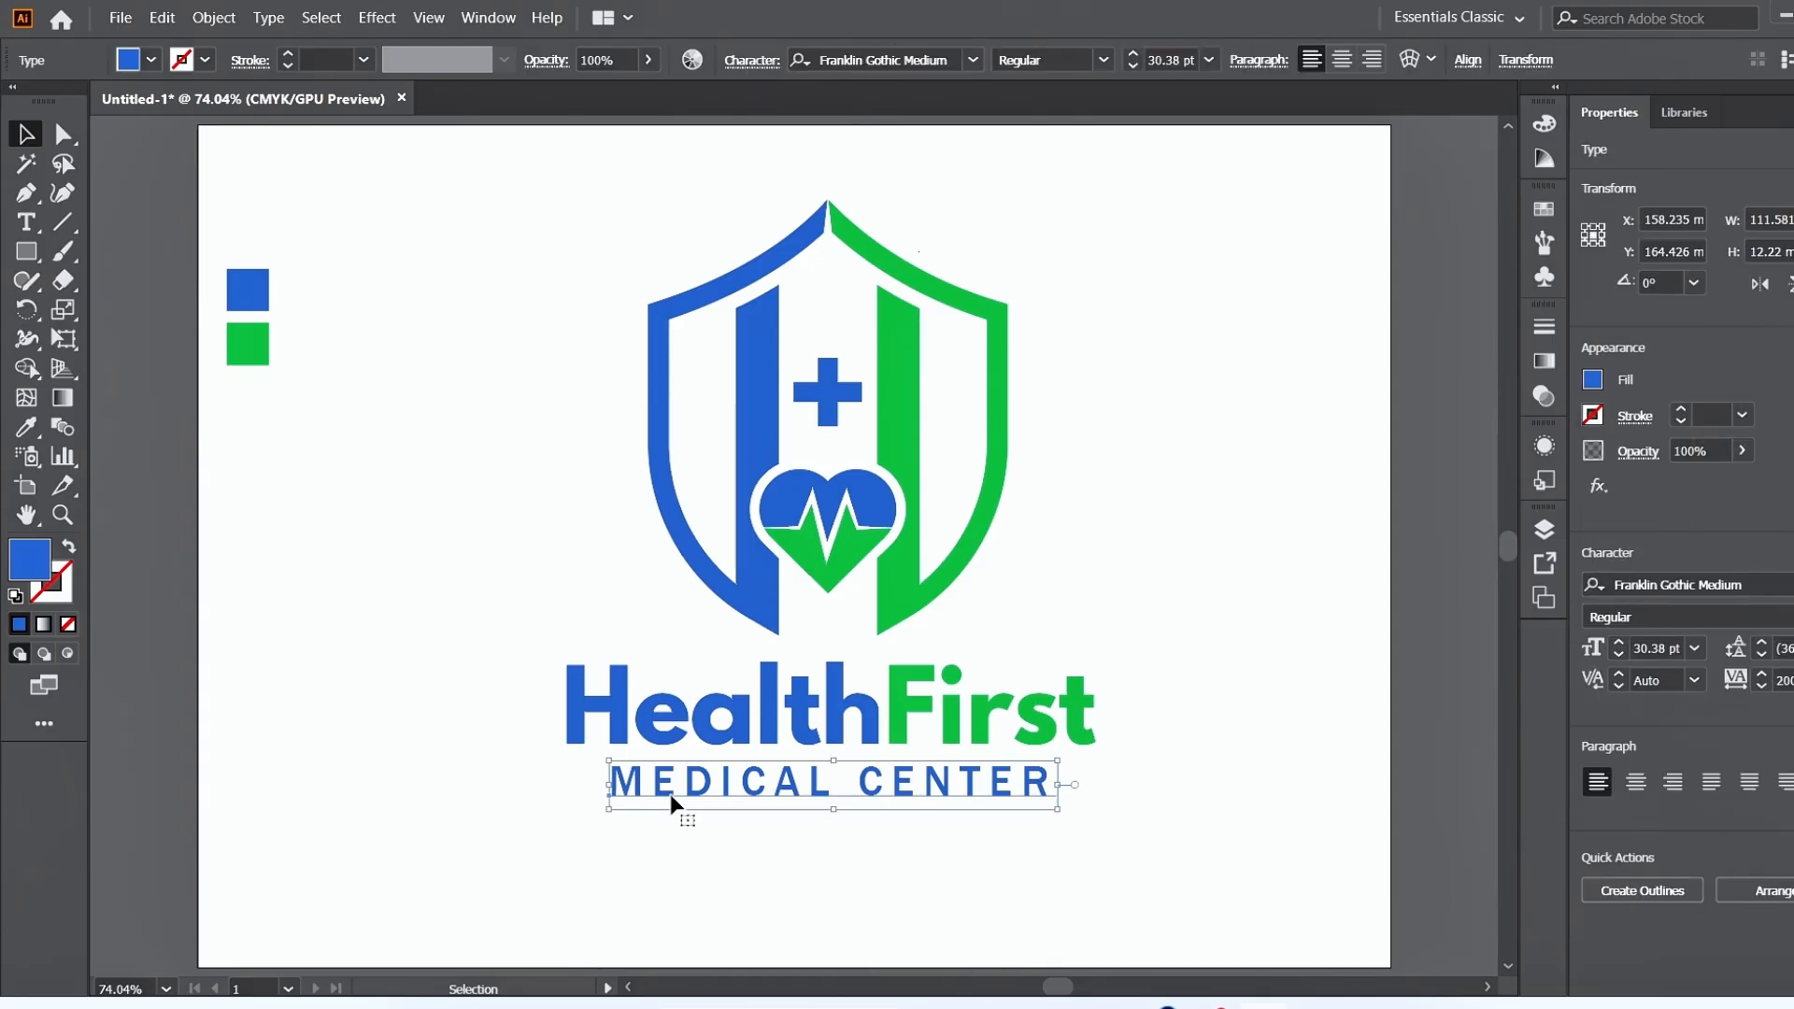
{"action": "key", "text": "Up"}
{"action": "key", "text": "Up"}
{"action": "key", "text": "Up"}
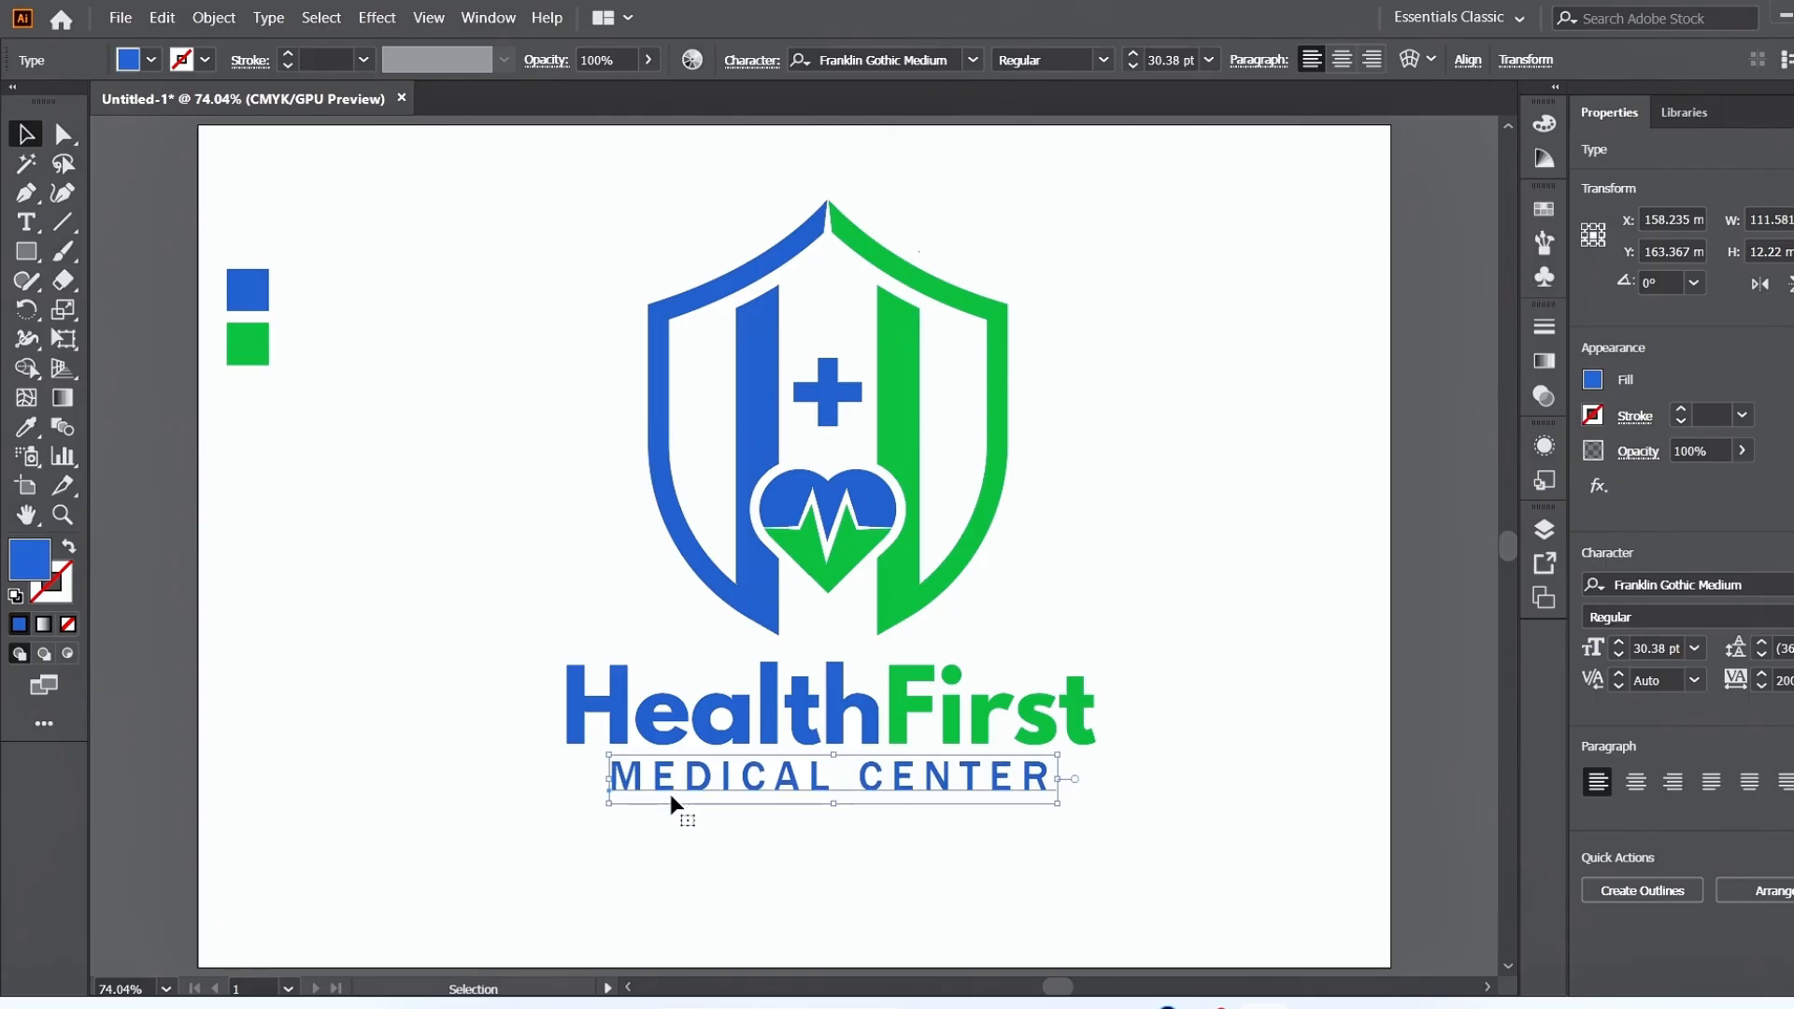
{"action": "key", "text": "Up"}
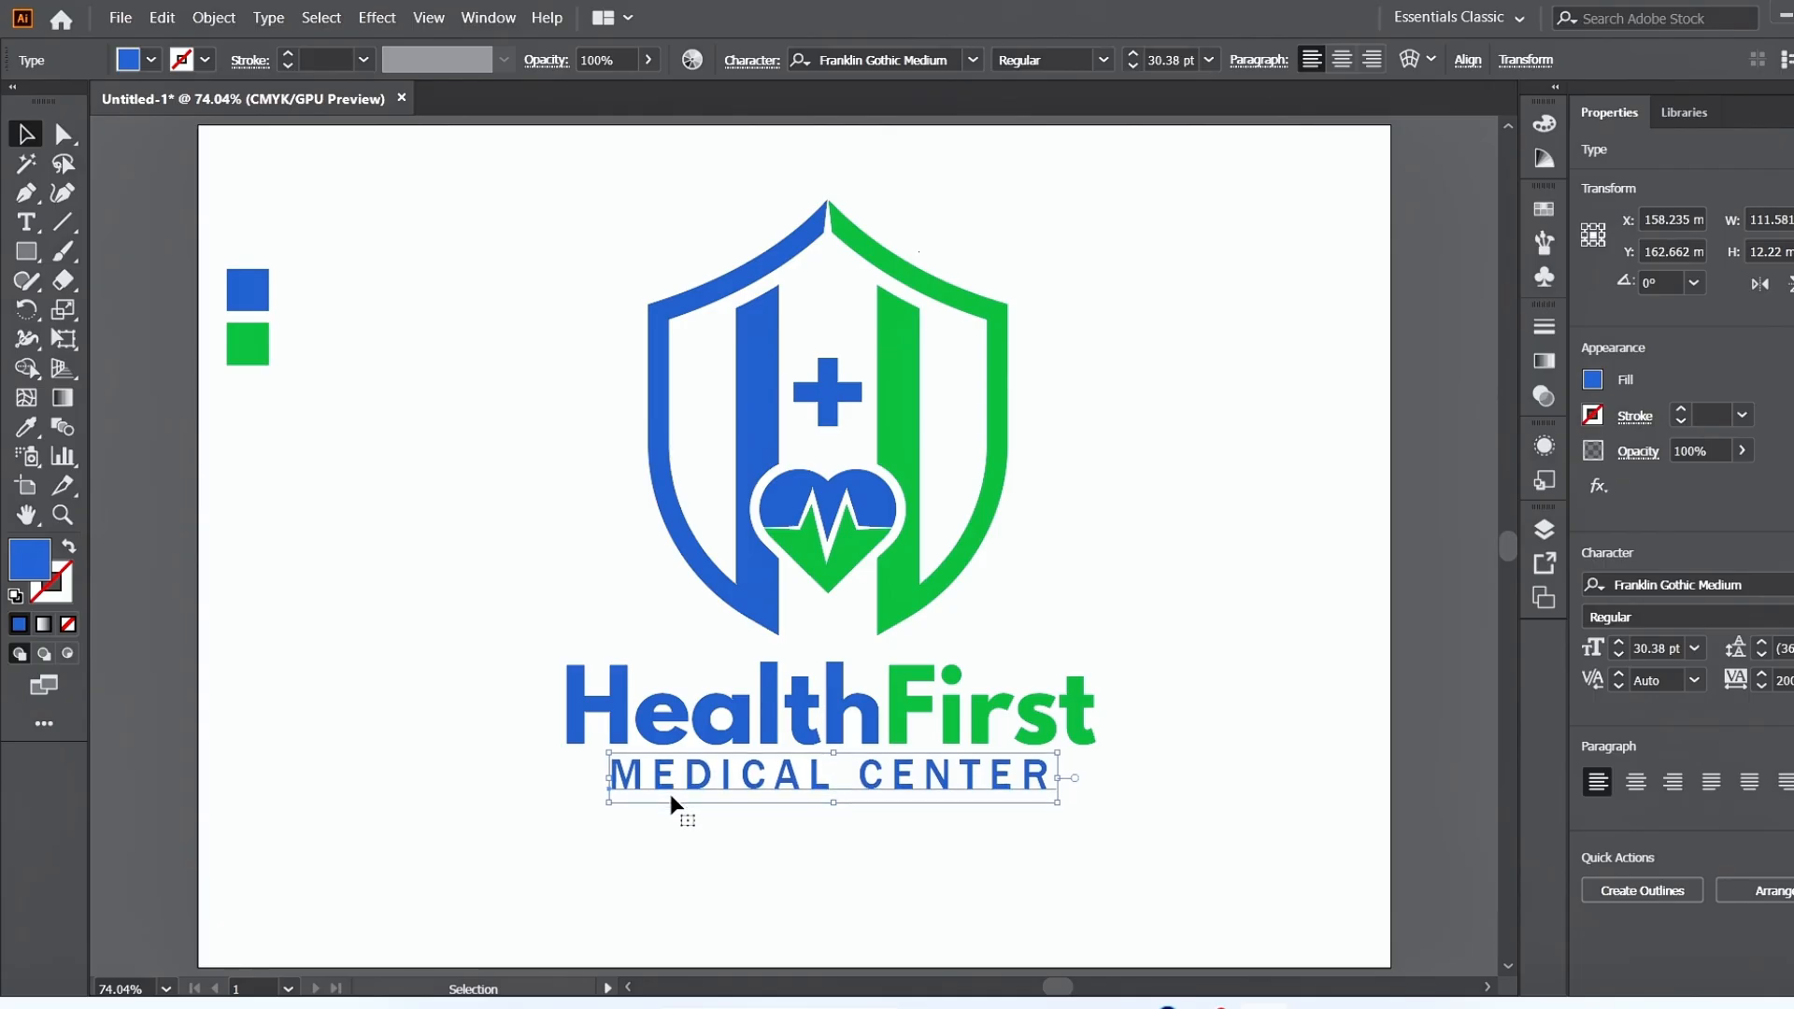
{"action": "key", "text": "Up"}
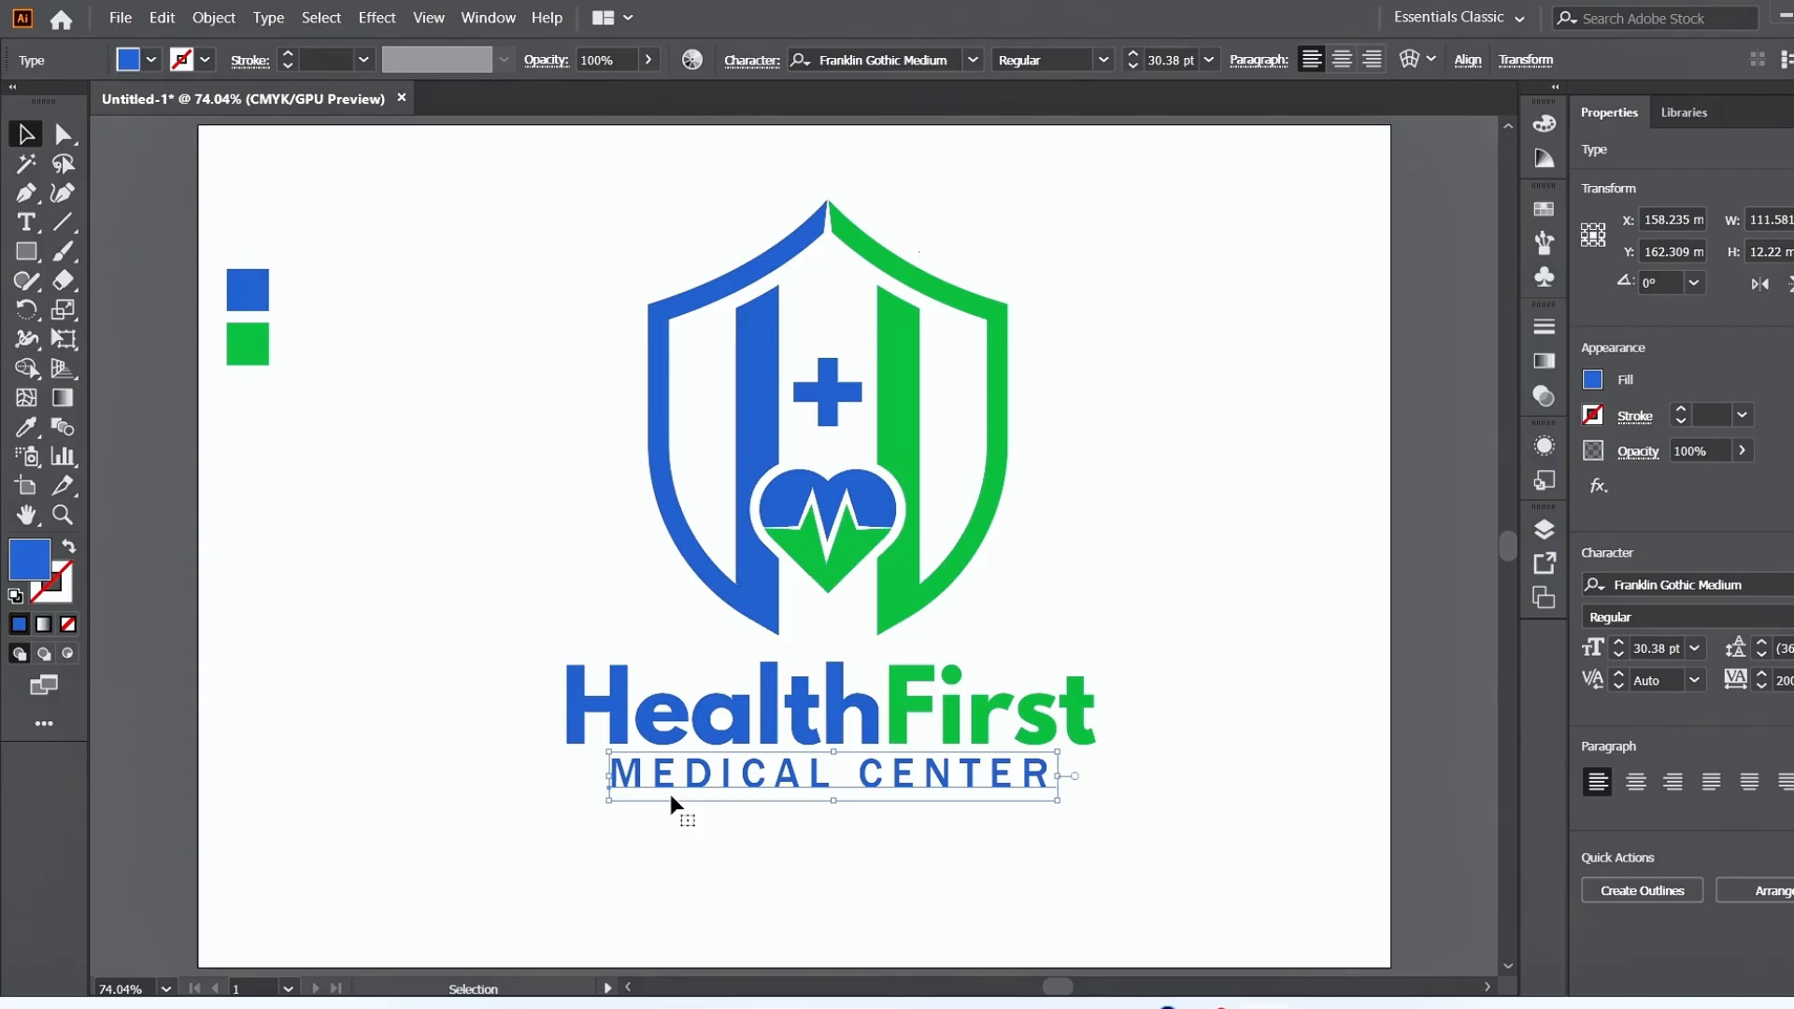
{"action": "left_click", "coordinate": [728, 847]}
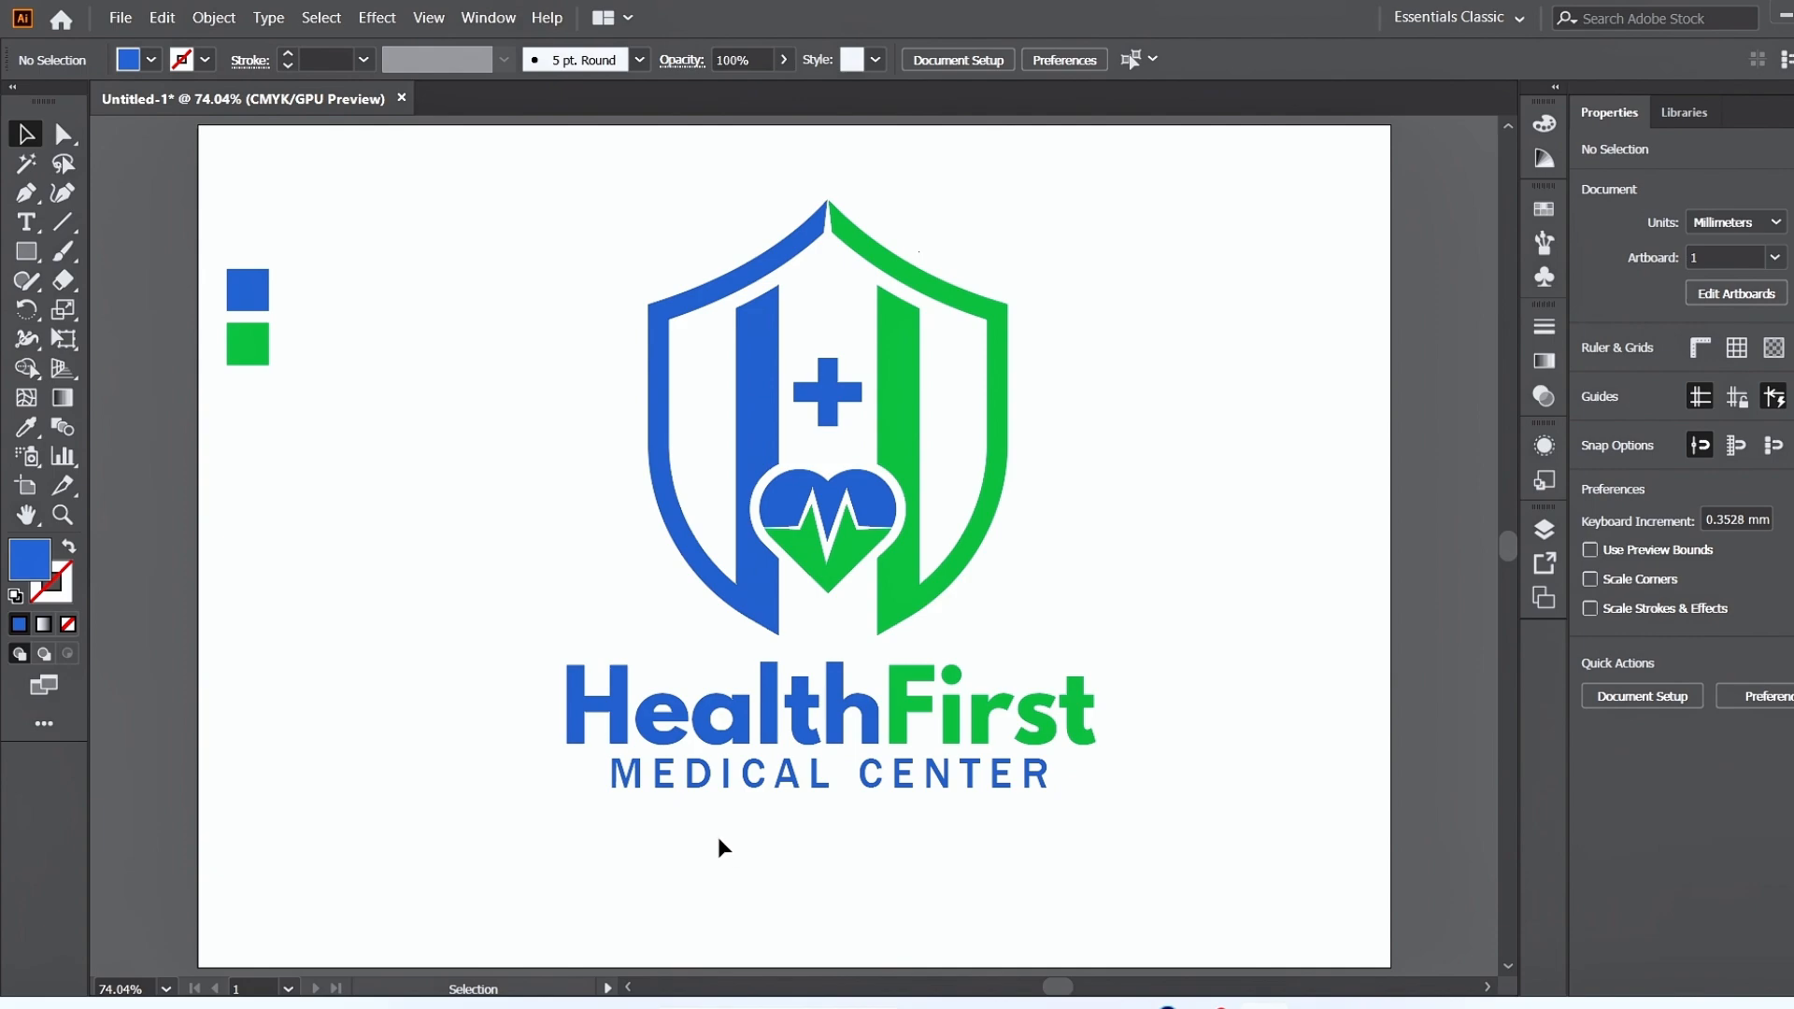
Nudge the MEDICAL CENTER text slightly back down to Y 162.662 mm and deselect it.
{"action": "left_click", "coordinate": [788, 790]}
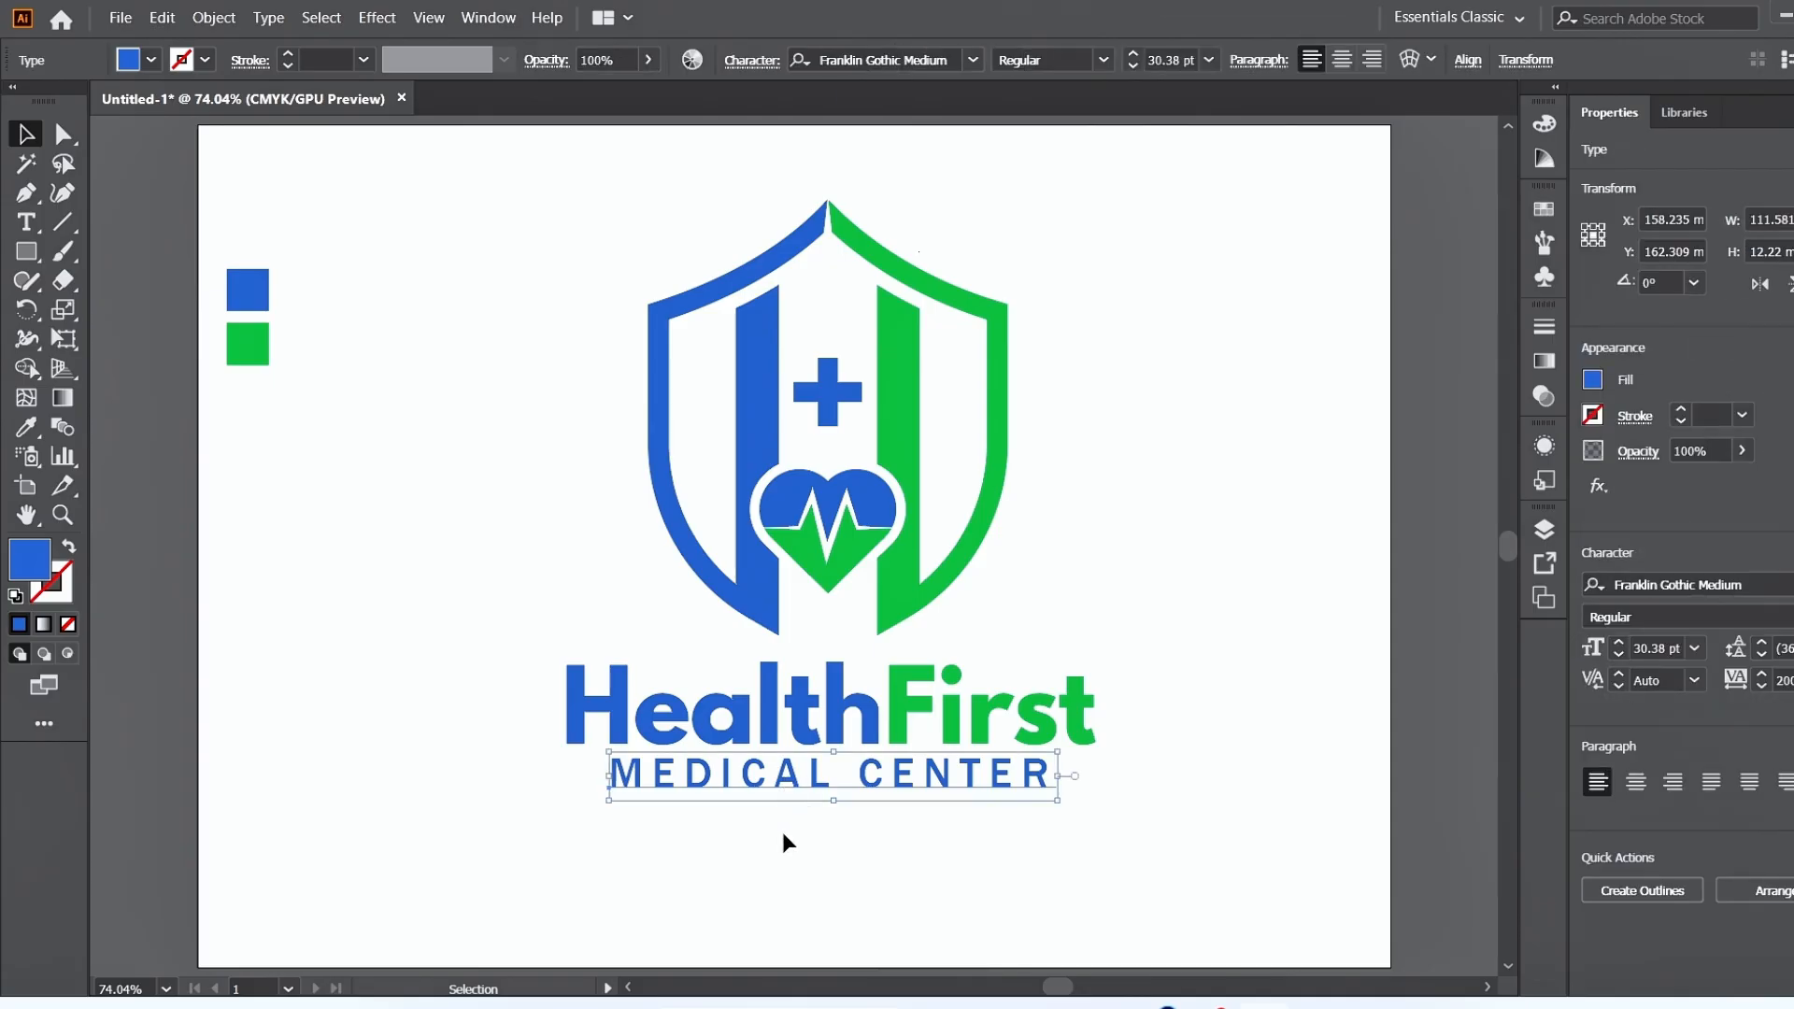
{"action": "key", "text": "Down"}
{"action": "key", "text": "Down"}
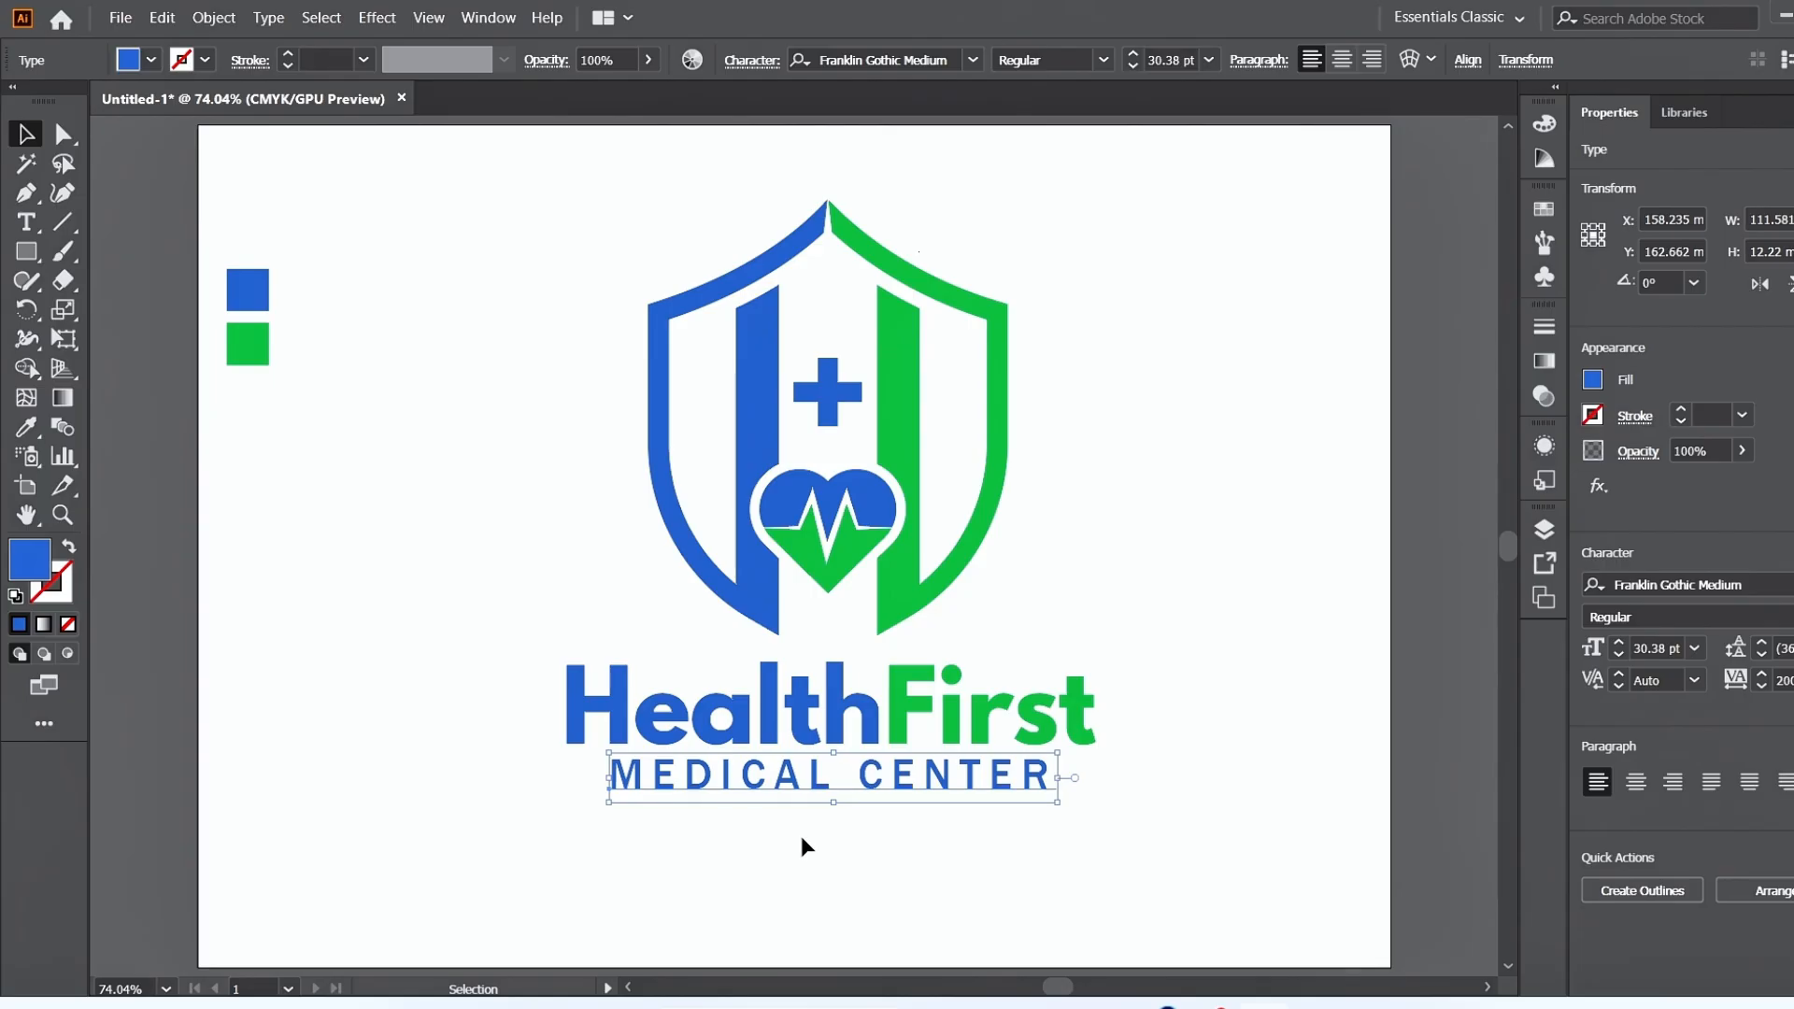
{"action": "left_click", "coordinate": [803, 845]}
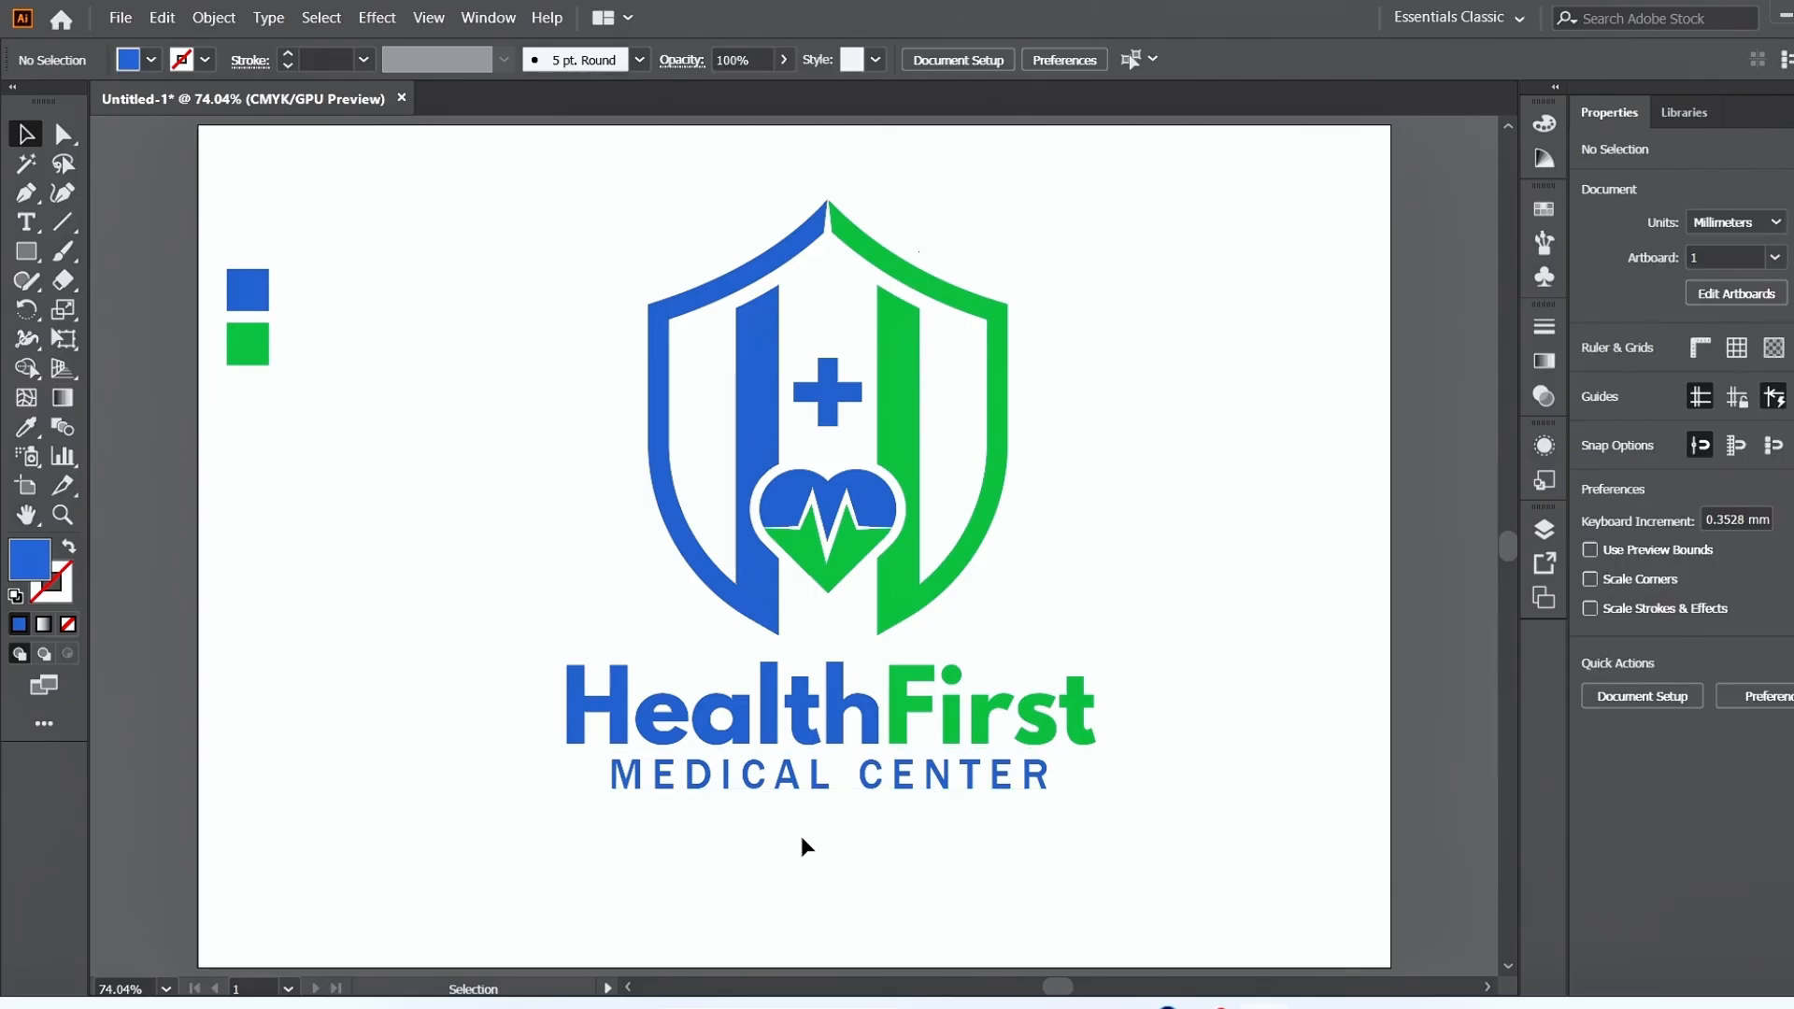